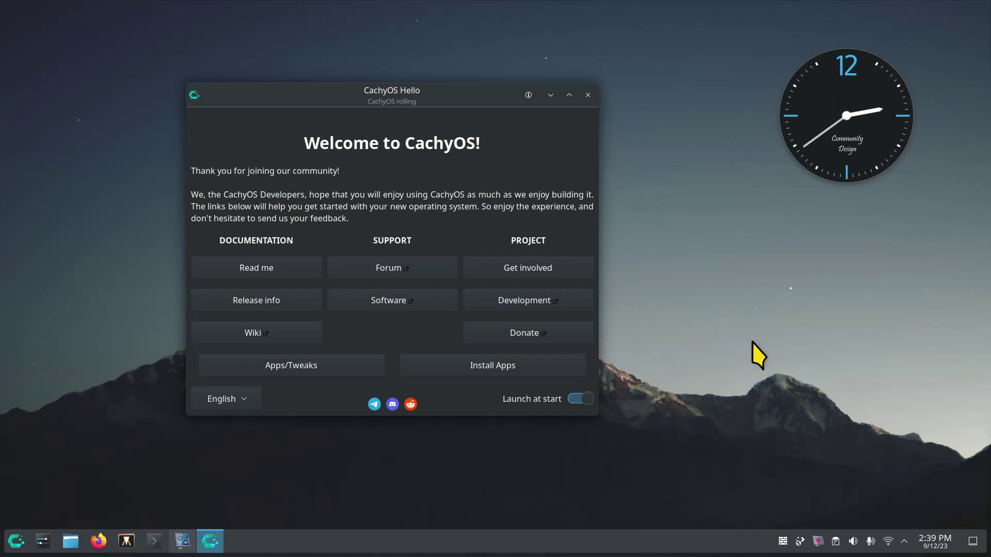
Open Konsole with enlarged text and highlight the OS name CachyOS Linux x86_64
{"action": "left_click", "coordinate": [154, 542]}
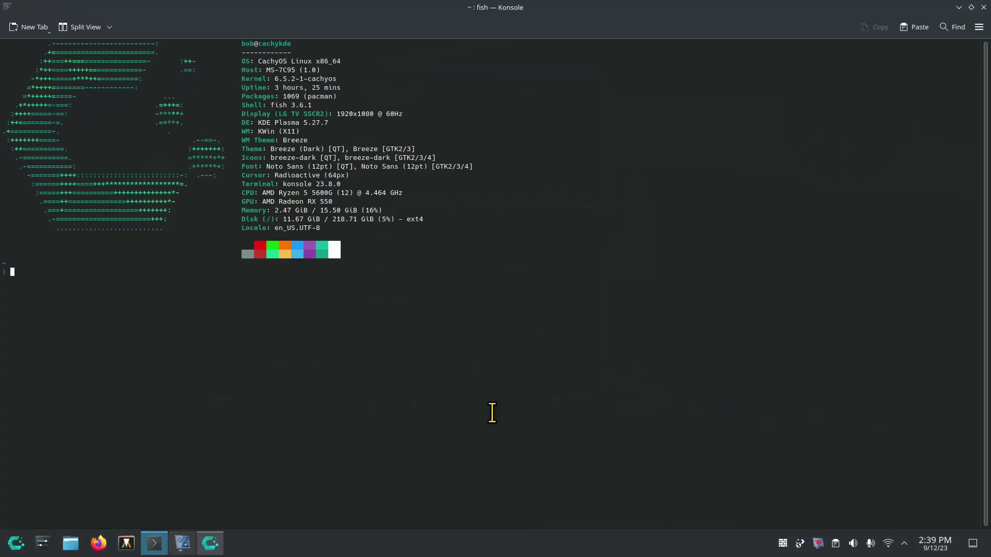
{"action": "key", "text": "ctrl+plus"}
{"action": "key", "text": "ctrl+plus"}
{"action": "key", "text": "ctrl+plus"}
{"action": "key", "text": "ctrl+plus"}
{"action": "key", "text": "ctrl+plus"}
{"action": "key", "text": "ctrl+plus"}
{"action": "key", "text": "ctrl+plus"}
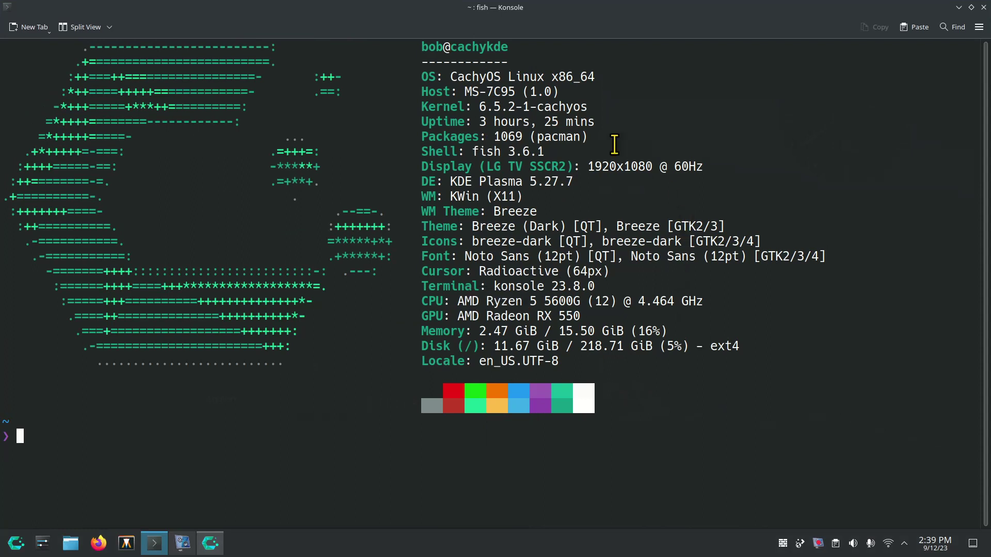
{"action": "left_click", "coordinate": [456, 77]}
{"action": "left_click_drag", "start_coordinate": [456, 77], "coordinate": [594, 76]}
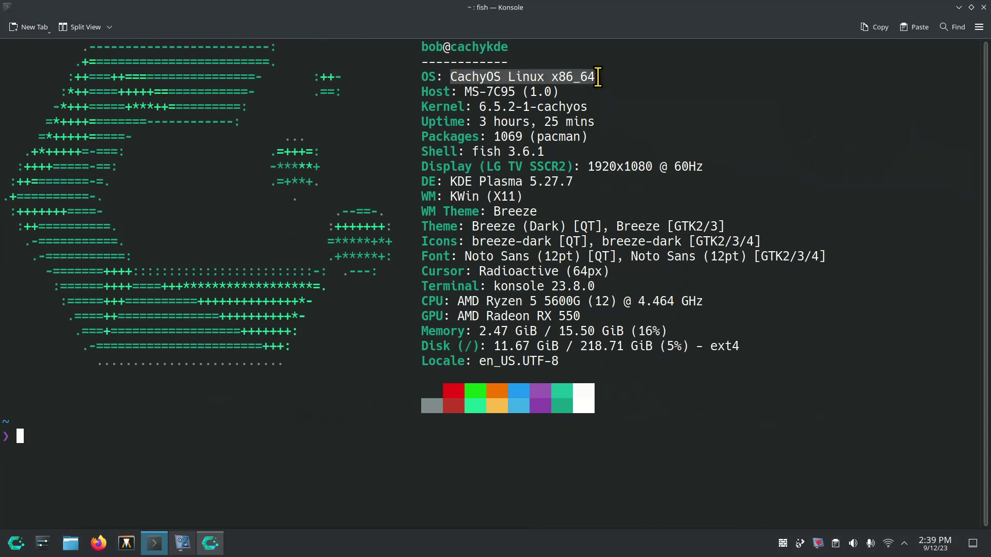
Highlight kernel 6.5.2, KDE Plasma 5.27.7, 1920x1080 @ 60Hz and Radioactive cursor, then close Konsole
{"action": "left_click", "coordinate": [479, 107]}
{"action": "left_click_drag", "start_coordinate": [479, 106], "coordinate": [516, 107]}
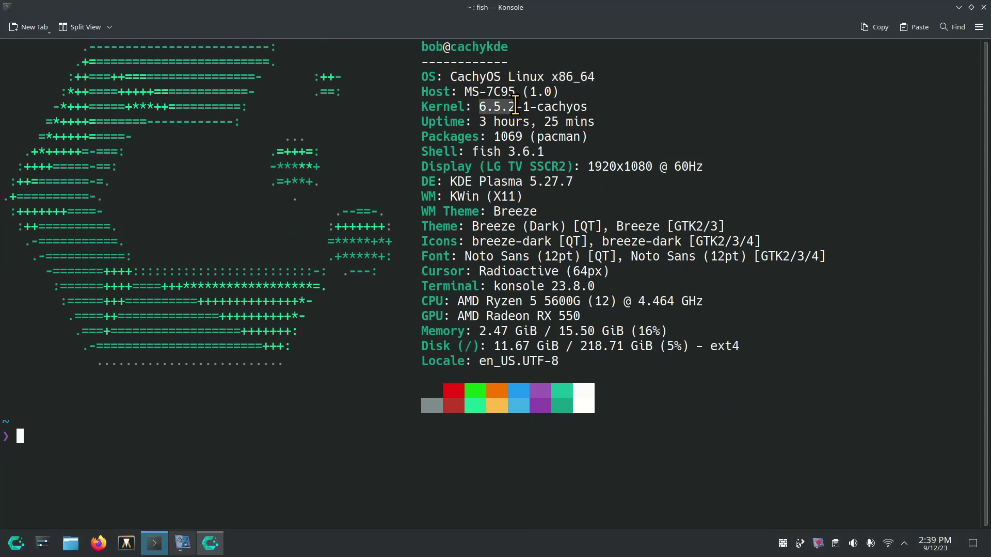
{"action": "left_click_drag", "start_coordinate": [451, 181], "coordinate": [579, 182]}
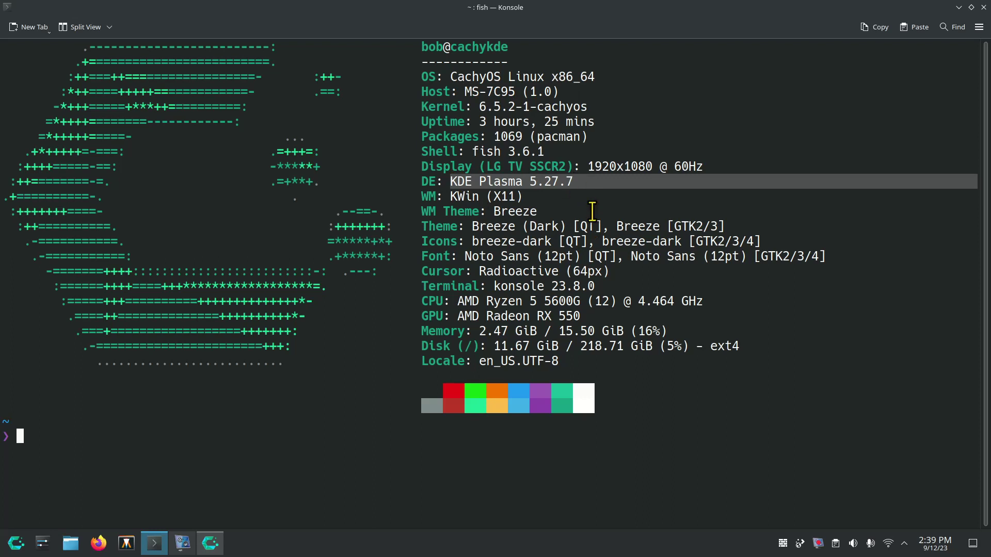
{"action": "left_click_drag", "start_coordinate": [588, 167], "coordinate": [711, 161]}
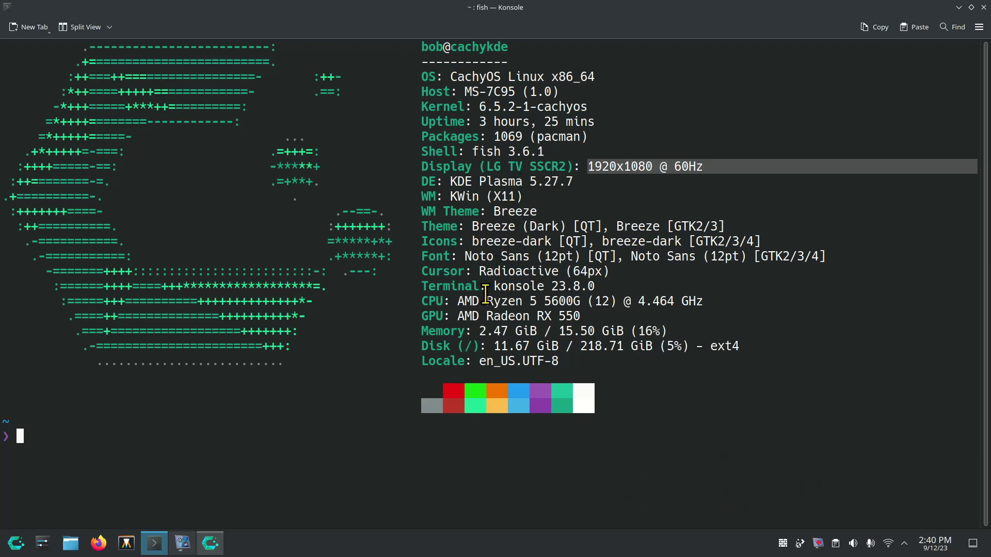
{"action": "left_click_drag", "start_coordinate": [479, 271], "coordinate": [609, 273]}
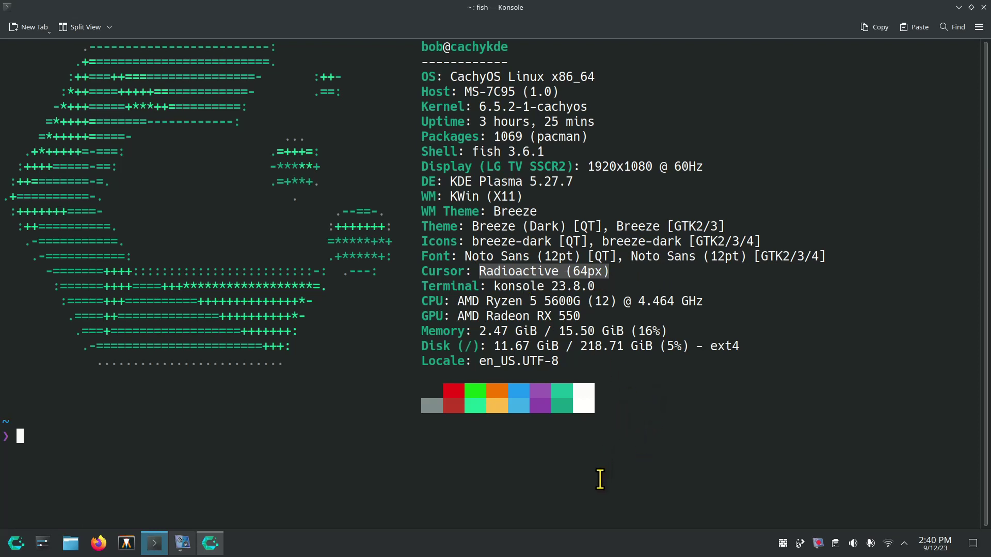
{"action": "key", "text": "ctrl+d"}
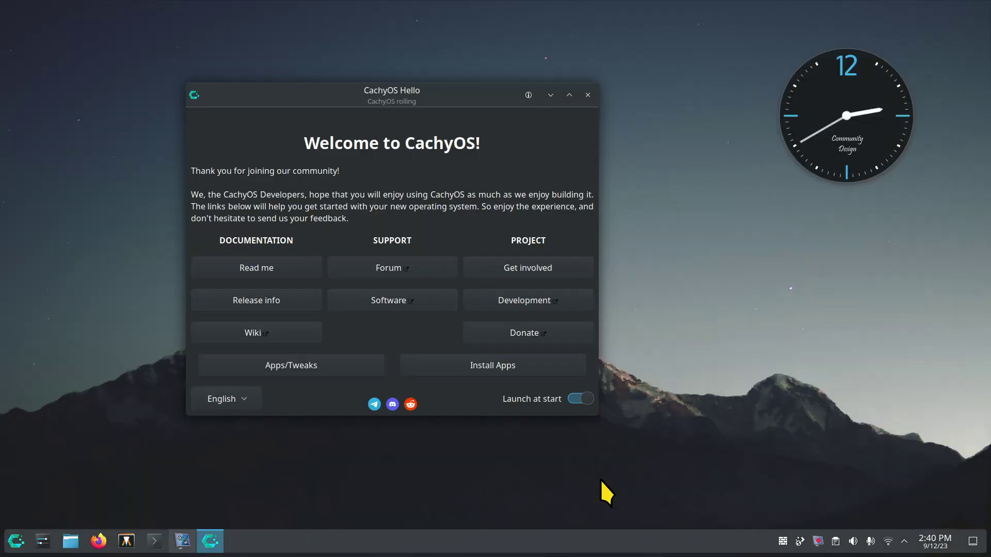
Launch Firefox and browse the DistroWatch CachyOS page from its bookmark
{"action": "left_click", "coordinate": [99, 541]}
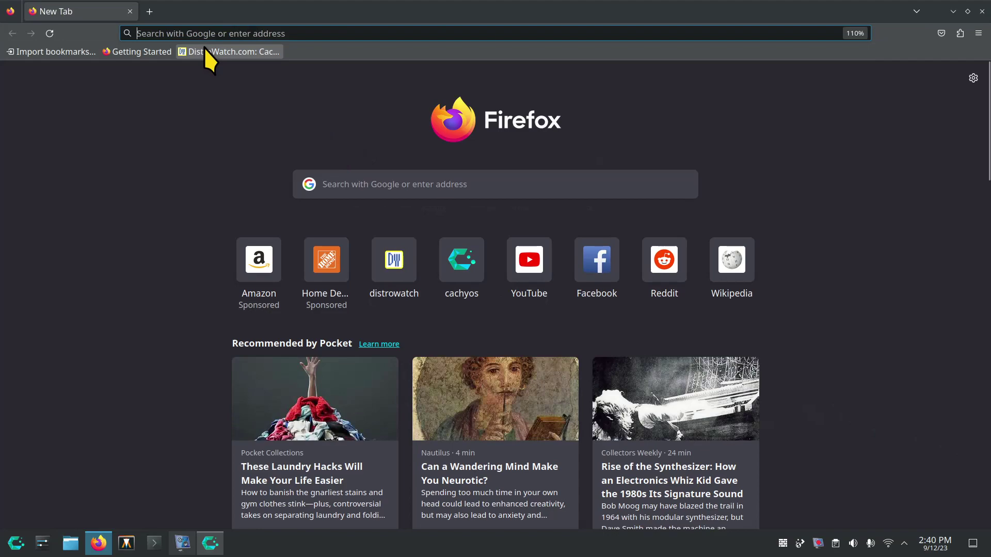
{"action": "left_click", "coordinate": [206, 51]}
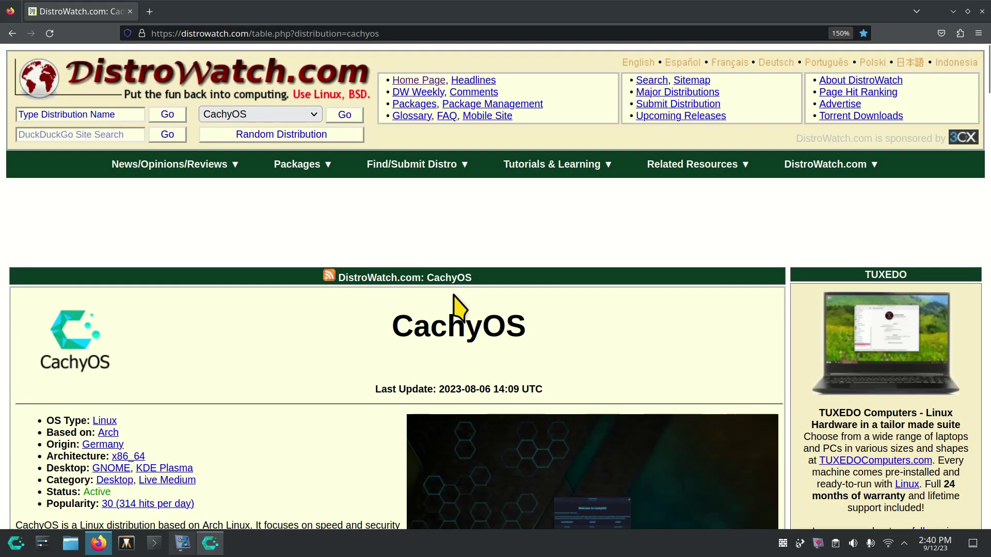
{"action": "scroll", "coordinate": [457, 305], "scroll_direction": "down", "scroll_amount": 5}
{"action": "scroll", "coordinate": [456, 305], "scroll_direction": "up", "scroll_amount": 3}
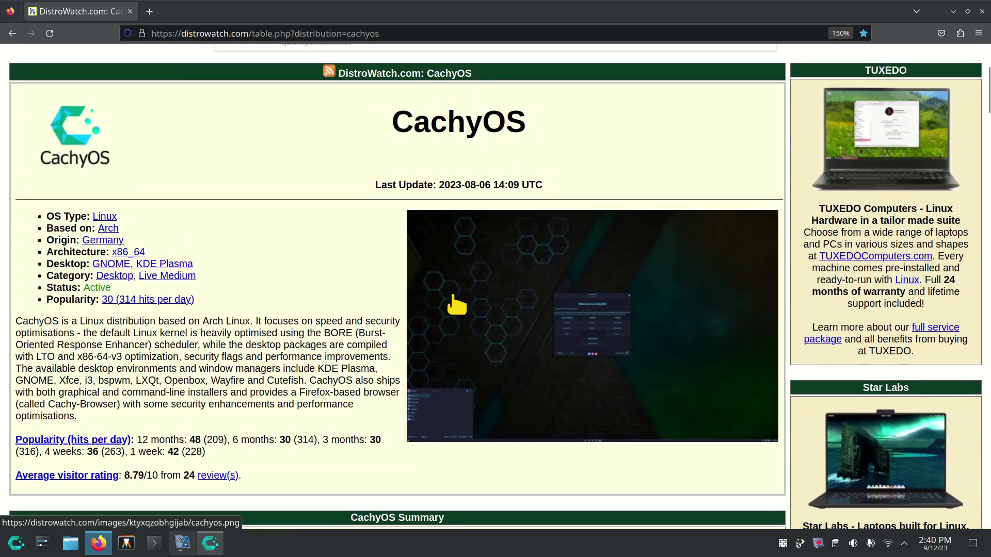
{"action": "scroll", "coordinate": [457, 305], "scroll_direction": "down", "scroll_amount": 1}
{"action": "scroll", "coordinate": [457, 305], "scroll_direction": "up", "scroll_amount": 2}
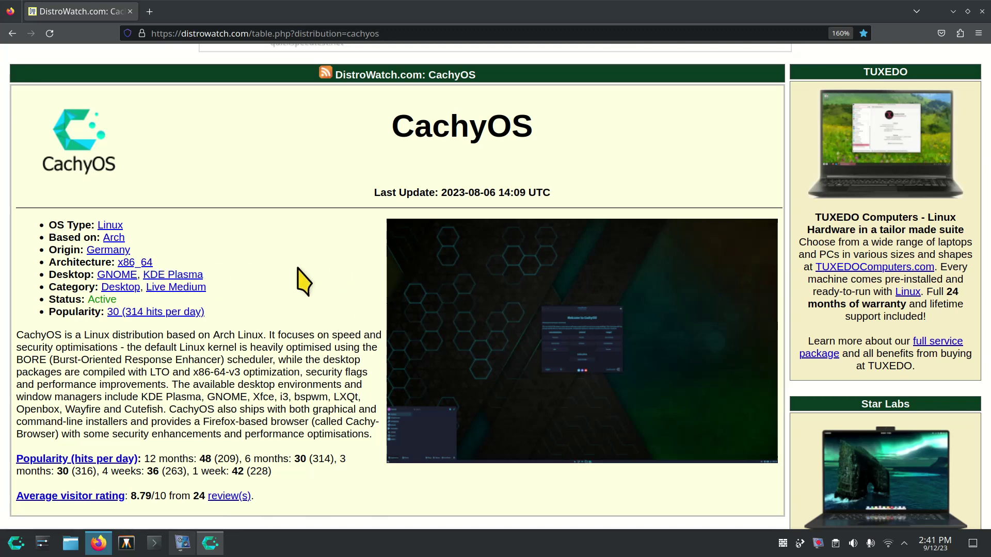
{"action": "scroll", "coordinate": [333, 283], "scroll_direction": "down", "scroll_amount": 4}
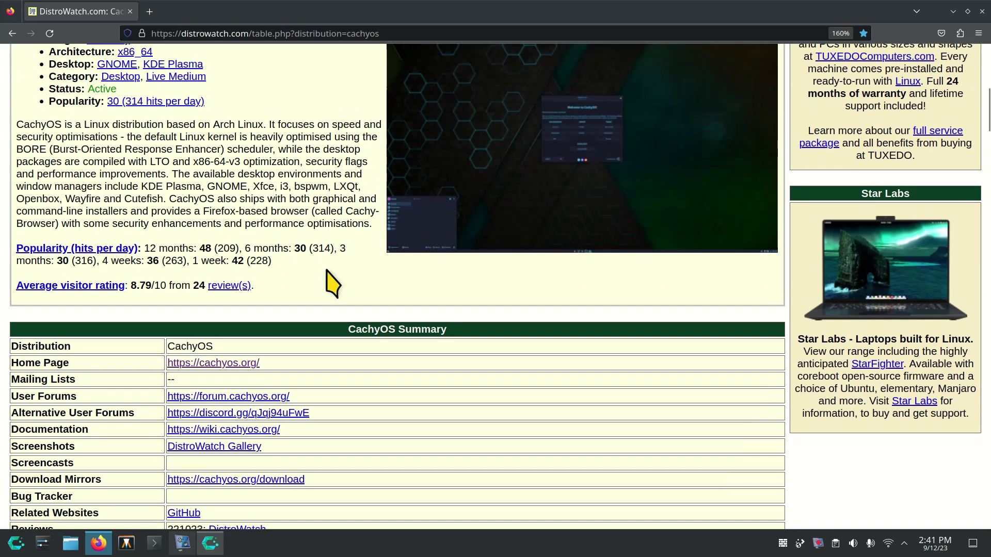
Follow the Home Page link to cachyos.org, select its address, and close Firefox
{"action": "left_click", "coordinate": [224, 364]}
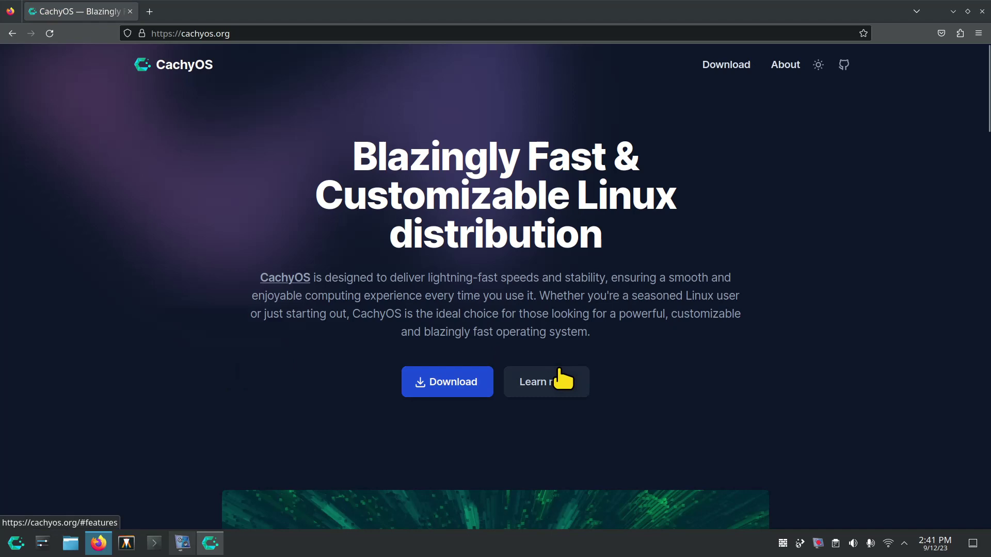
{"action": "scroll", "coordinate": [565, 388], "scroll_direction": "down", "scroll_amount": 4, "text": "ctrl"}
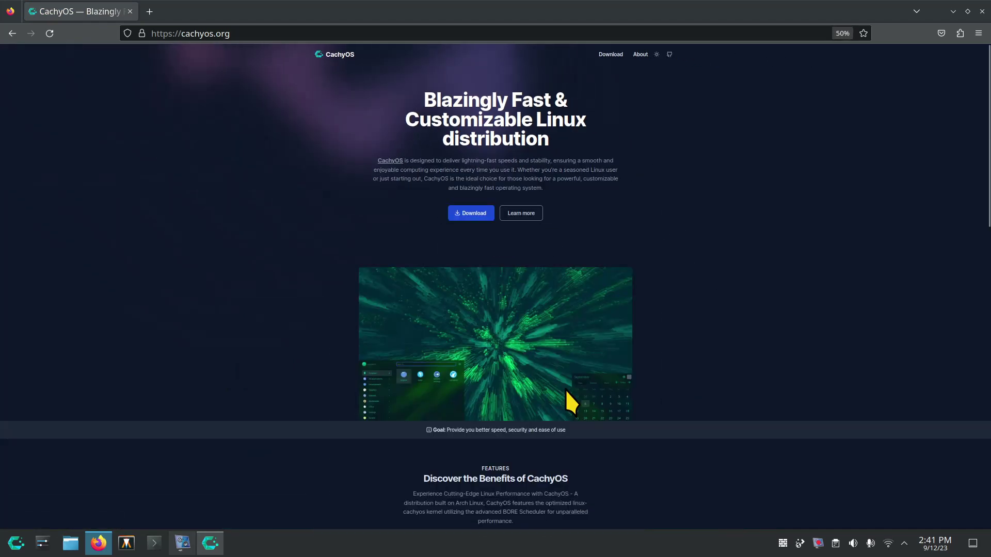
{"action": "scroll", "coordinate": [566, 390], "scroll_direction": "down", "scroll_amount": 1, "text": "ctrl"}
{"action": "scroll", "coordinate": [568, 392], "scroll_direction": "up", "scroll_amount": 3, "text": "ctrl"}
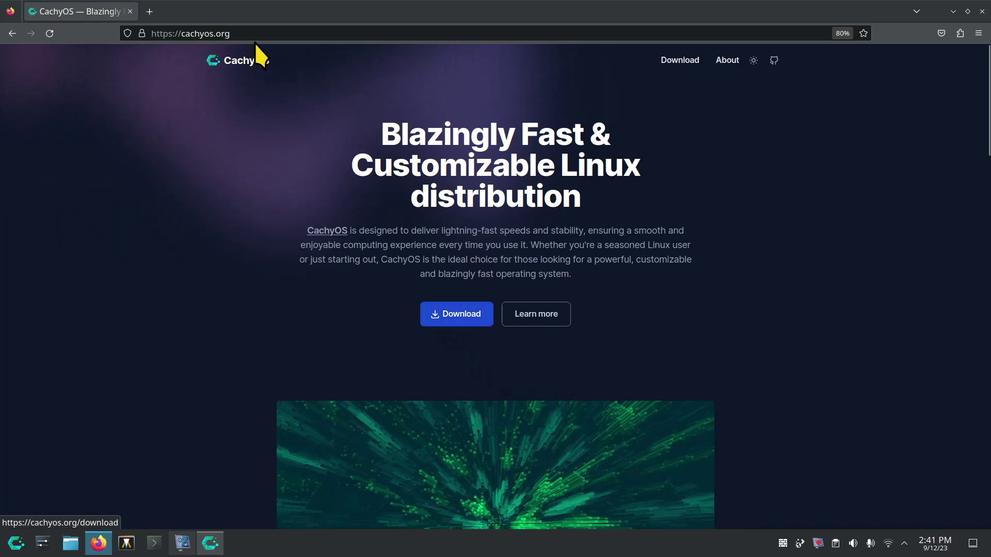
{"action": "left_click", "coordinate": [153, 33]}
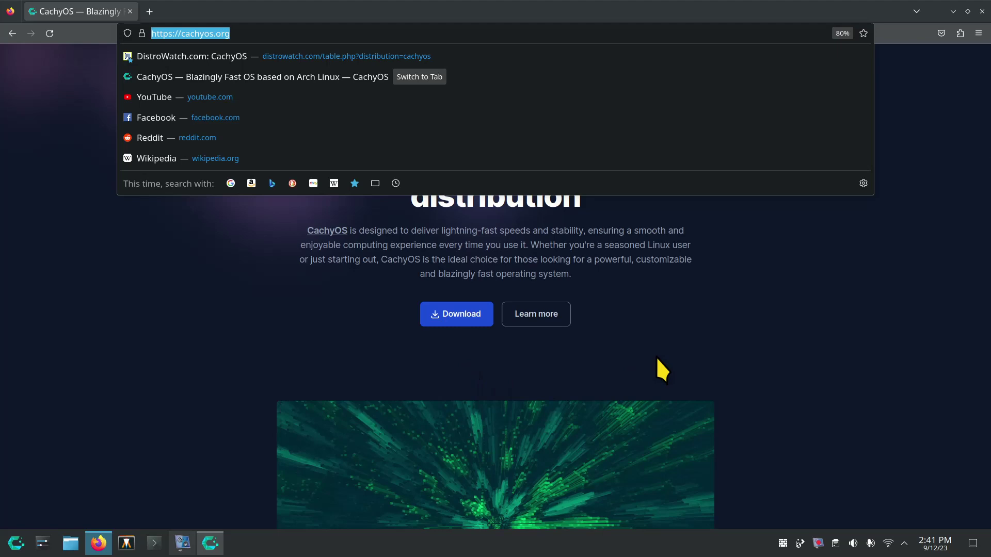
{"action": "key", "text": "alt+F4"}
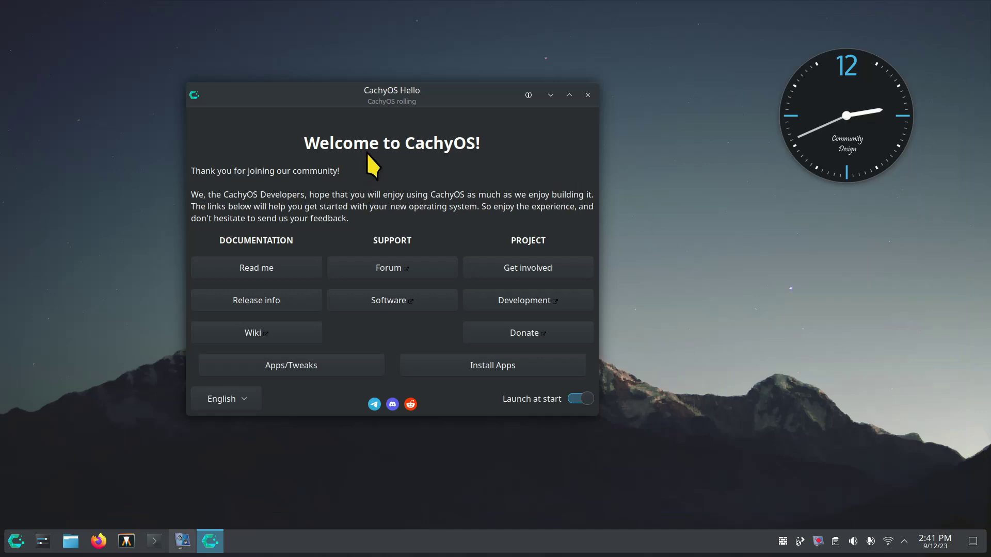
{"action": "left_click", "coordinate": [249, 267]}
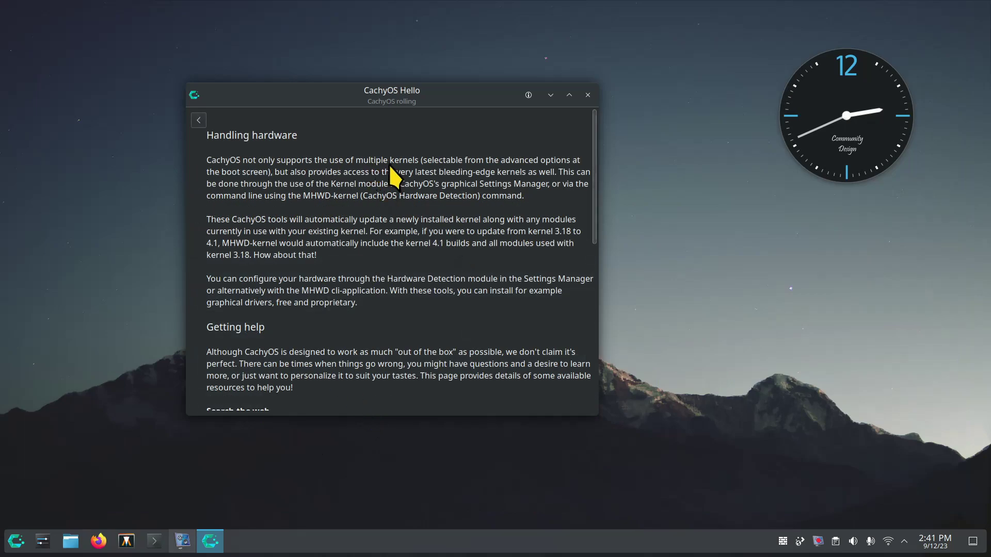
{"action": "left_click", "coordinate": [198, 121]}
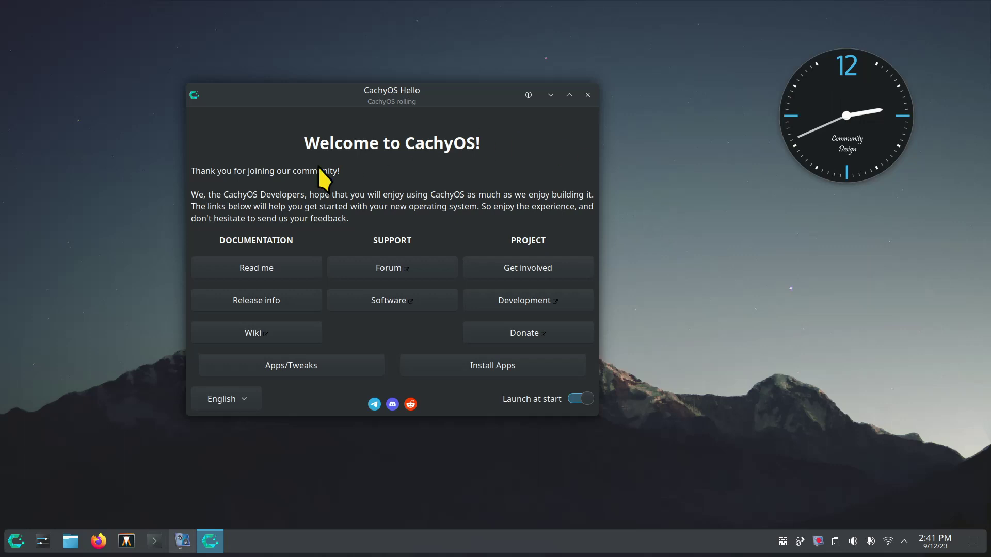
Launch the CachyOS Package Installer from the Apps/Tweaks page, entering the administrator password
{"action": "left_click", "coordinate": [290, 367]}
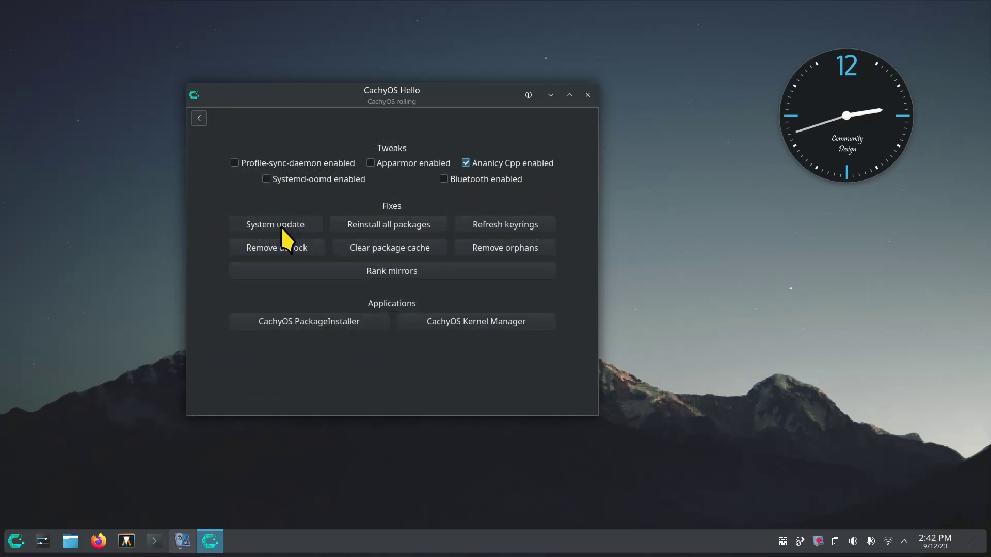
{"action": "left_click", "coordinate": [311, 322]}
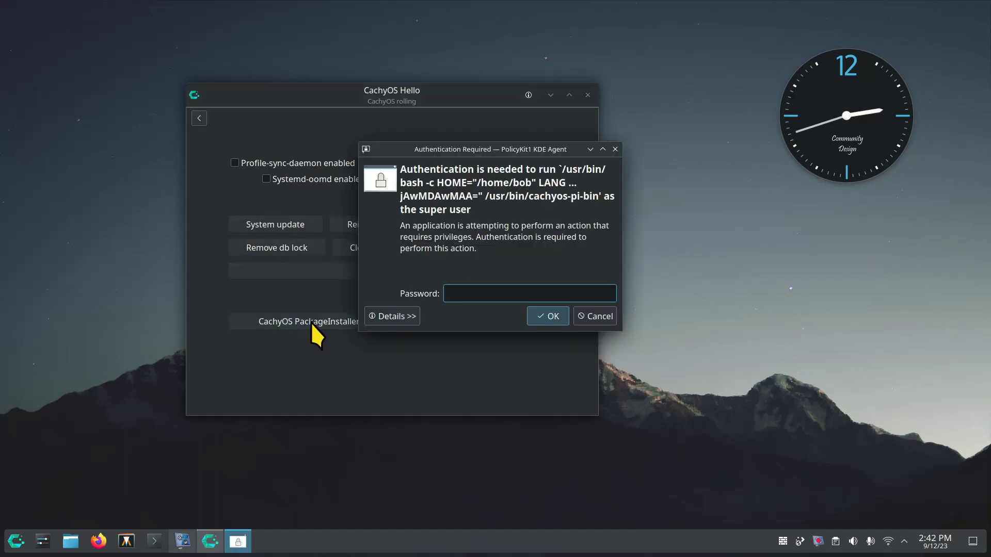
{"action": "type", "text": "*****"}
{"action": "key", "text": "Return"}
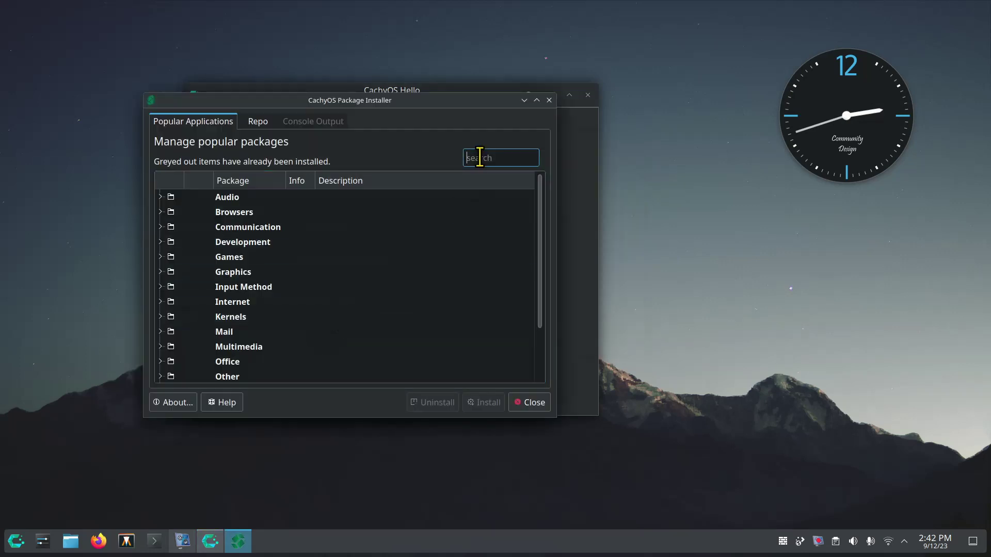
Tick and untick falkon under Browsers, tick 0ad in the Repo list, then close the installer
{"action": "left_click", "coordinate": [160, 214]}
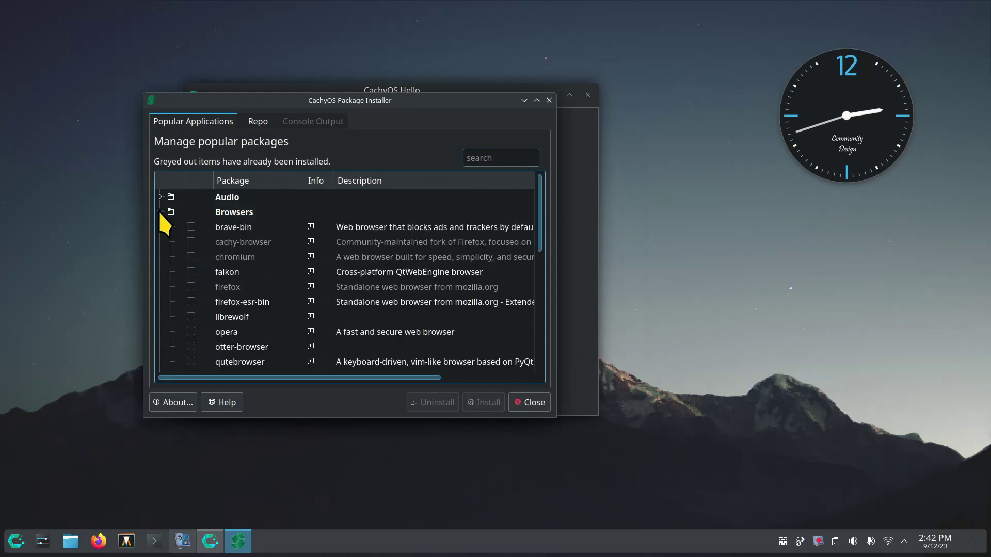
{"action": "left_click", "coordinate": [191, 272]}
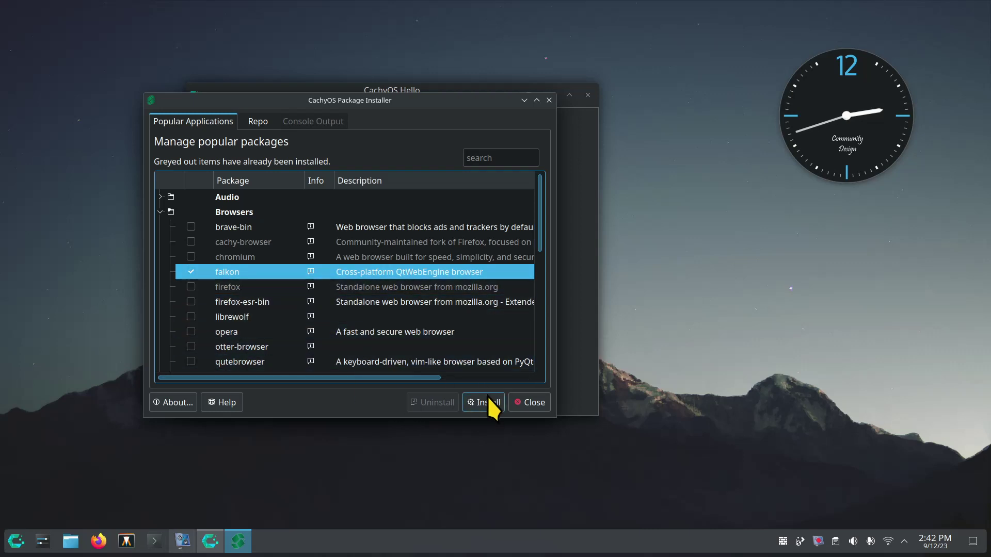
{"action": "left_click", "coordinate": [191, 271]}
{"action": "left_click", "coordinate": [159, 211]}
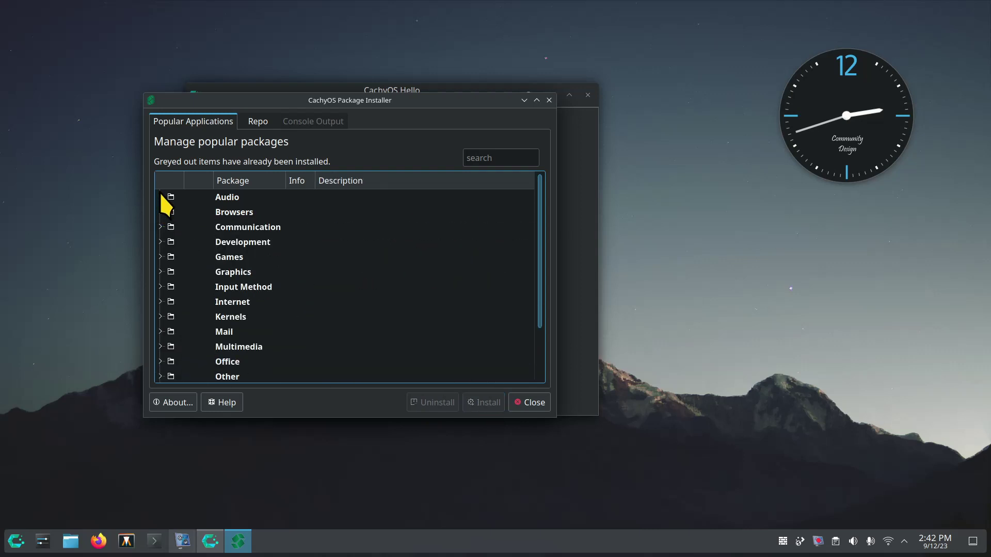
{"action": "left_click", "coordinate": [261, 123]}
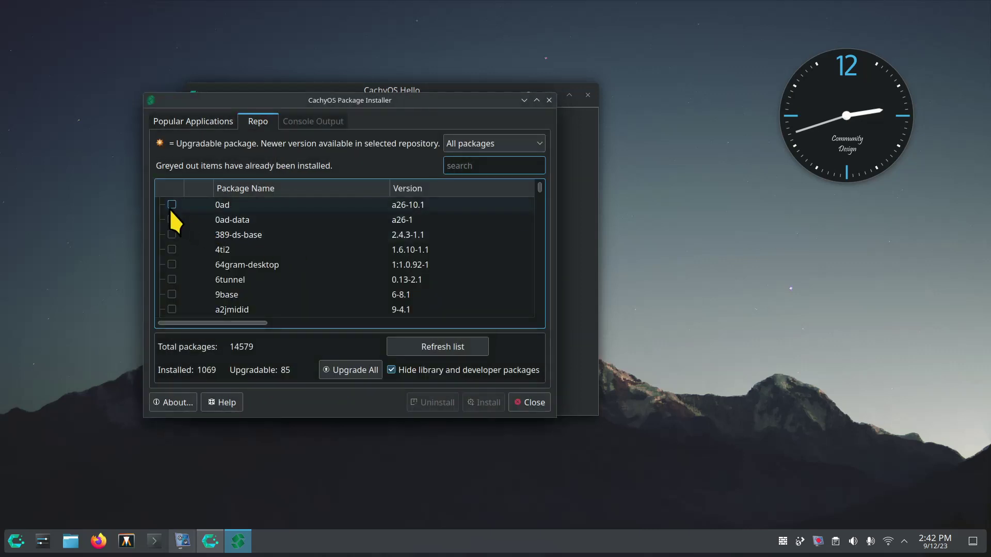
{"action": "left_click", "coordinate": [174, 203]}
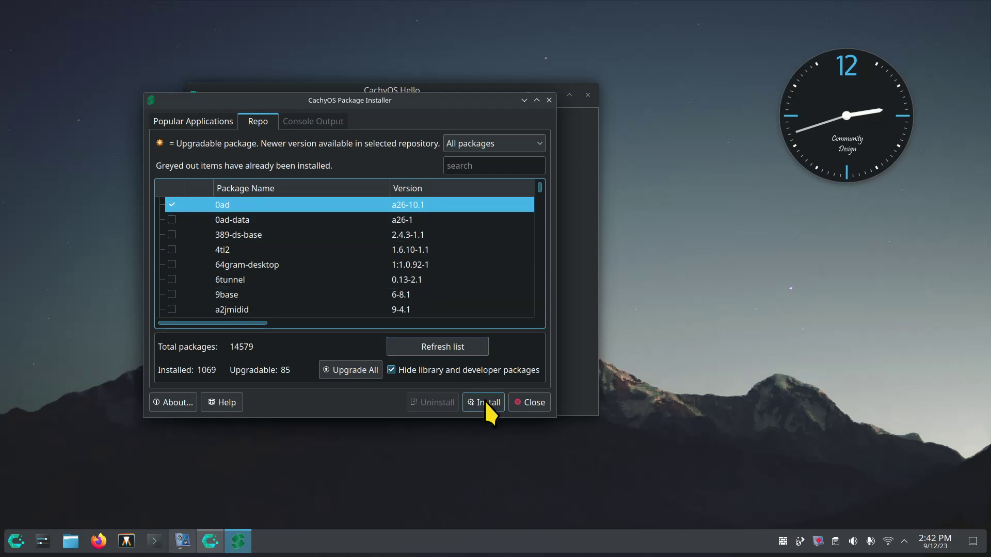
{"action": "left_click", "coordinate": [533, 406]}
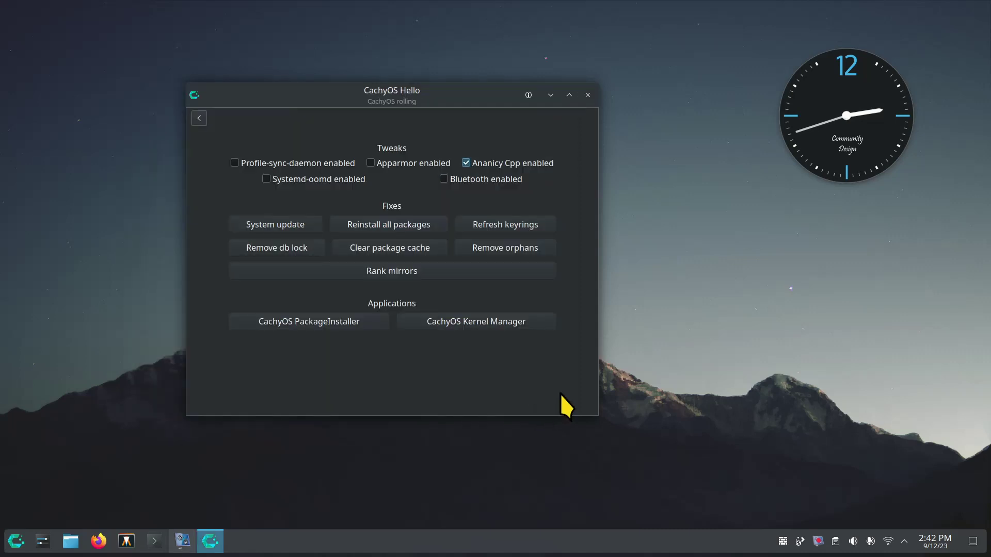
Review the kernel list in Kernel Manager, ticking linux-cachyos, then close it and CachyOS Hello
{"action": "left_click", "coordinate": [456, 324]}
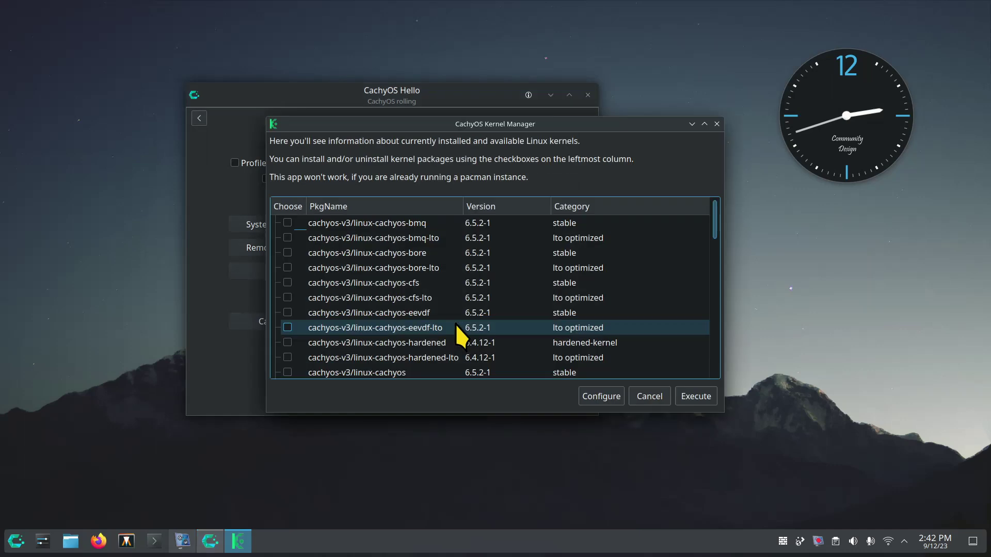
{"action": "left_click_drag", "start_coordinate": [714, 221], "coordinate": [723, 316]}
{"action": "left_click", "coordinate": [392, 329]}
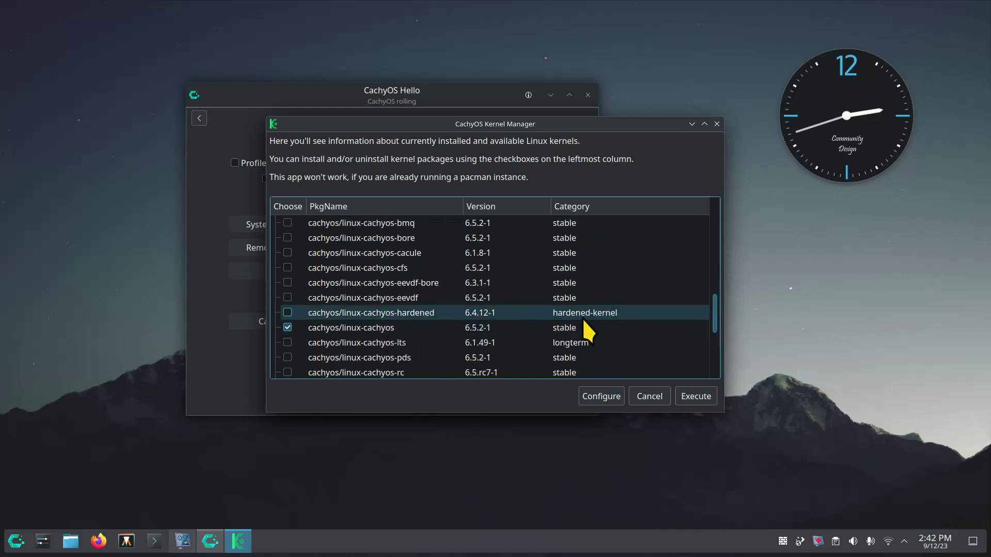
{"action": "mouse_move", "coordinate": [716, 320]}
{"action": "left_mouse_down"}
{"action": "mouse_move", "coordinate": [718, 372]}
{"action": "mouse_move", "coordinate": [719, 218]}
{"action": "mouse_move", "coordinate": [725, 325]}
{"action": "left_mouse_up"}
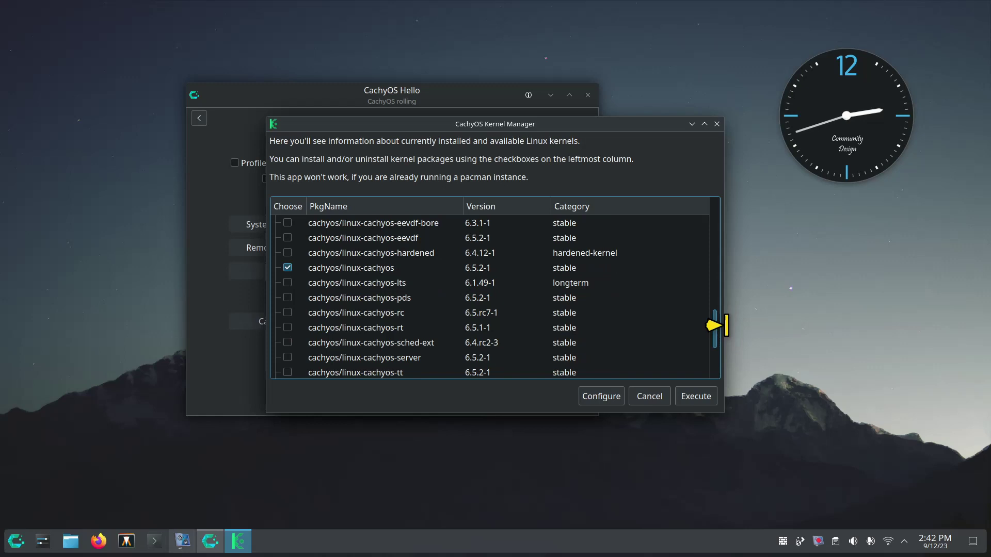
{"action": "left_click", "coordinate": [716, 123]}
{"action": "left_click", "coordinate": [199, 119]}
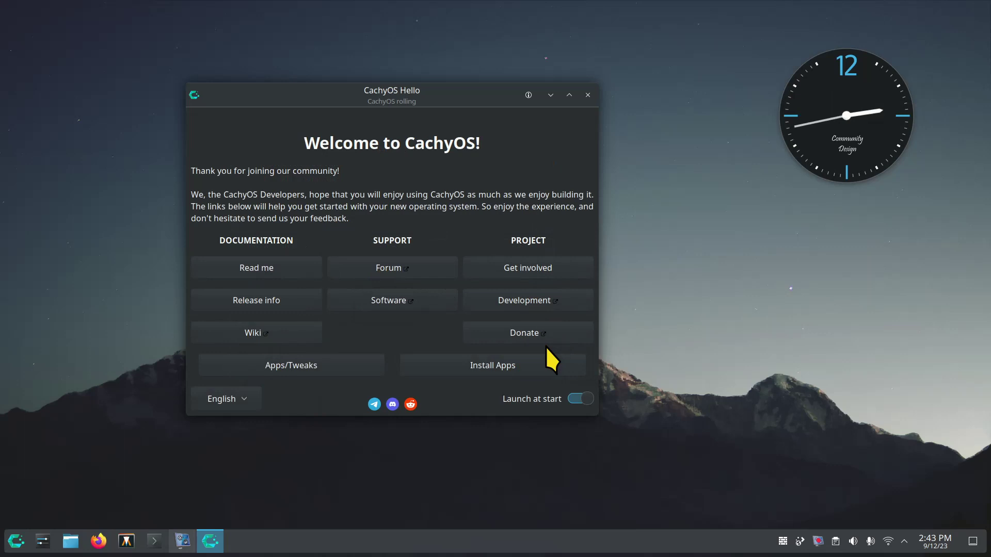
{"action": "left_click", "coordinate": [588, 96]}
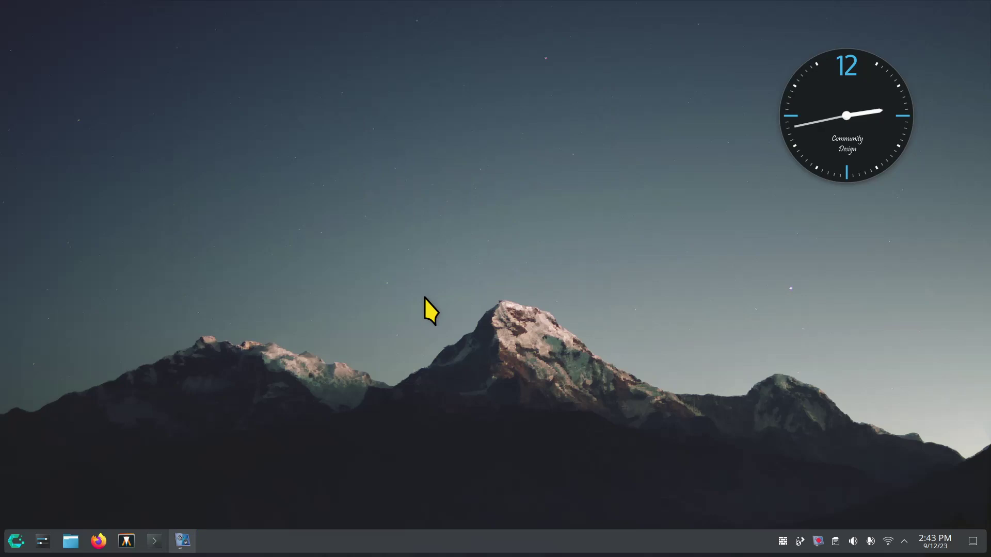
{"action": "key", "text": "alt+space"}
{"action": "type", "text": "cal"}
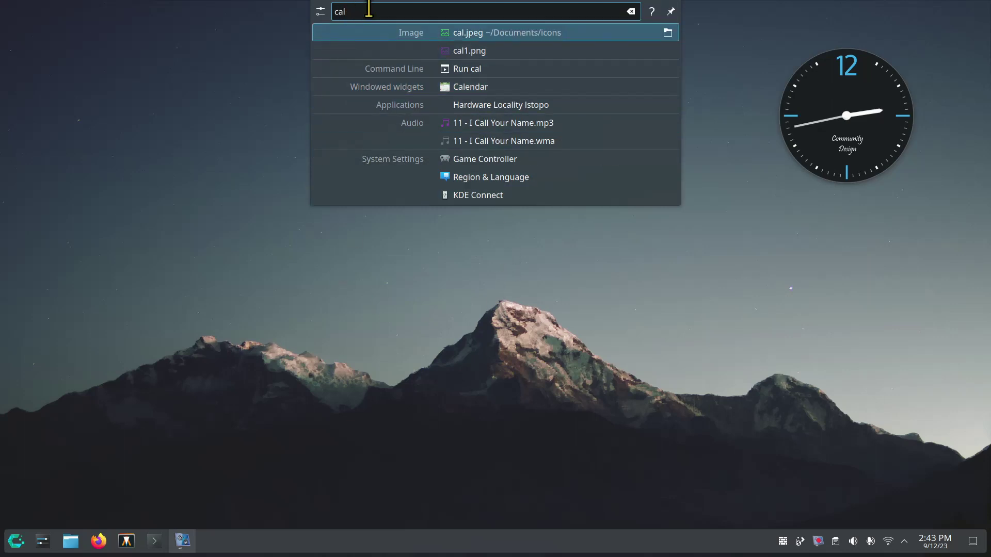
{"action": "left_click", "coordinate": [489, 284]}
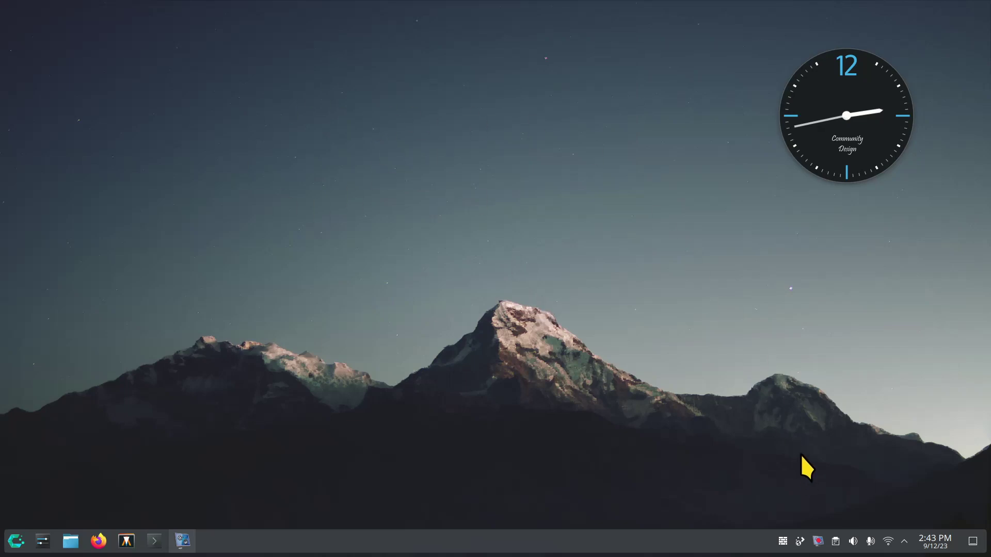
{"action": "right_click", "coordinate": [370, 72]}
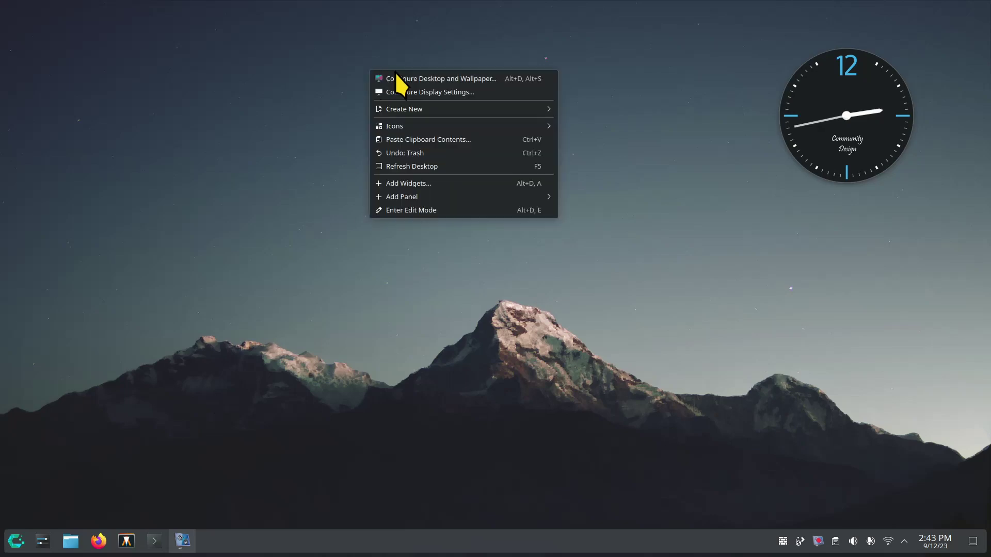
{"action": "left_click", "coordinate": [420, 79]}
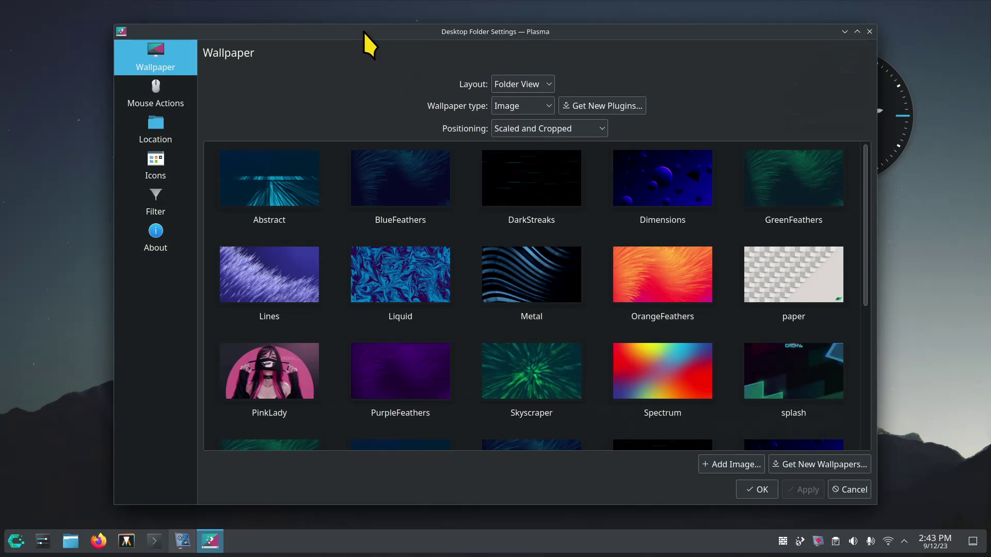
{"action": "left_click_drag", "start_coordinate": [364, 33], "coordinate": [399, 14]}
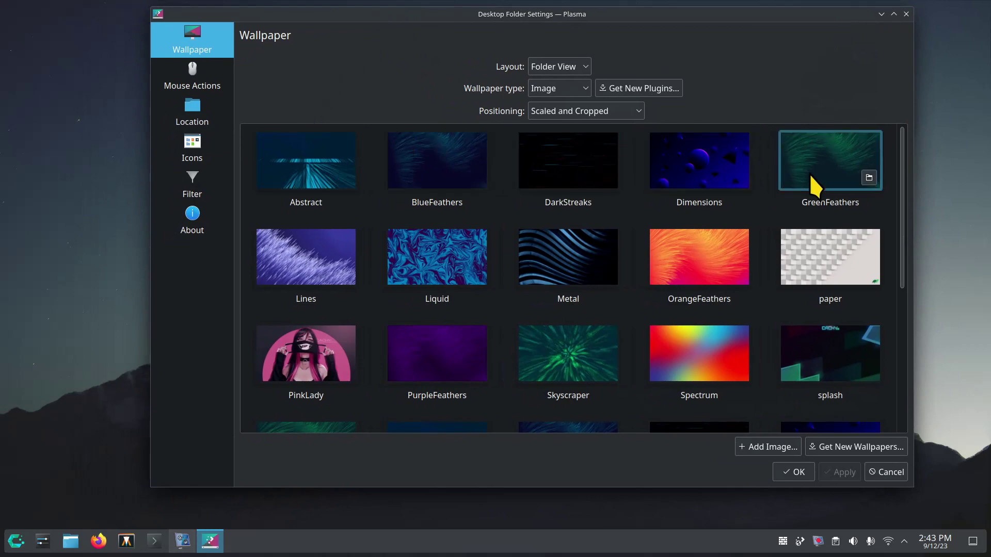
{"action": "left_click_drag", "start_coordinate": [904, 168], "coordinate": [909, 336]}
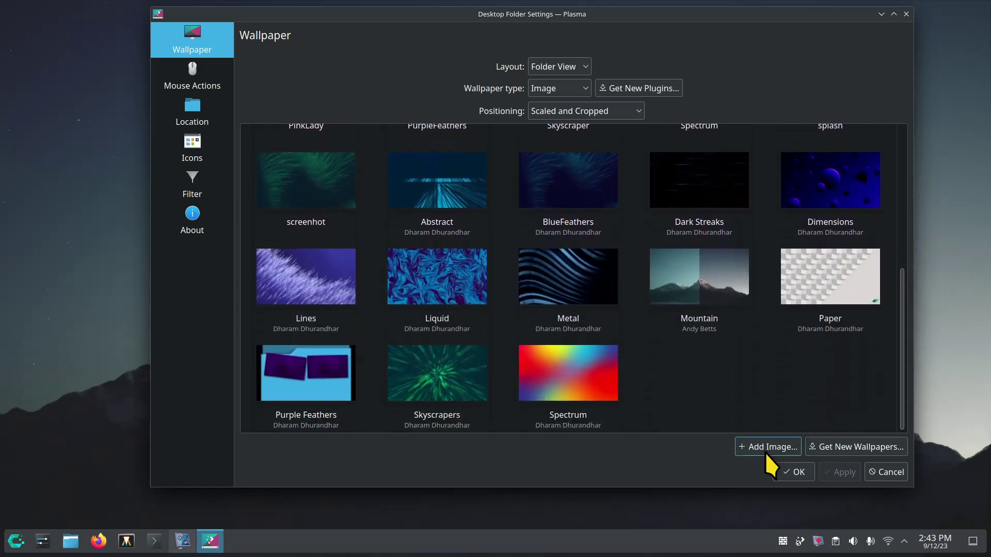
{"action": "left_click", "coordinate": [194, 73]}
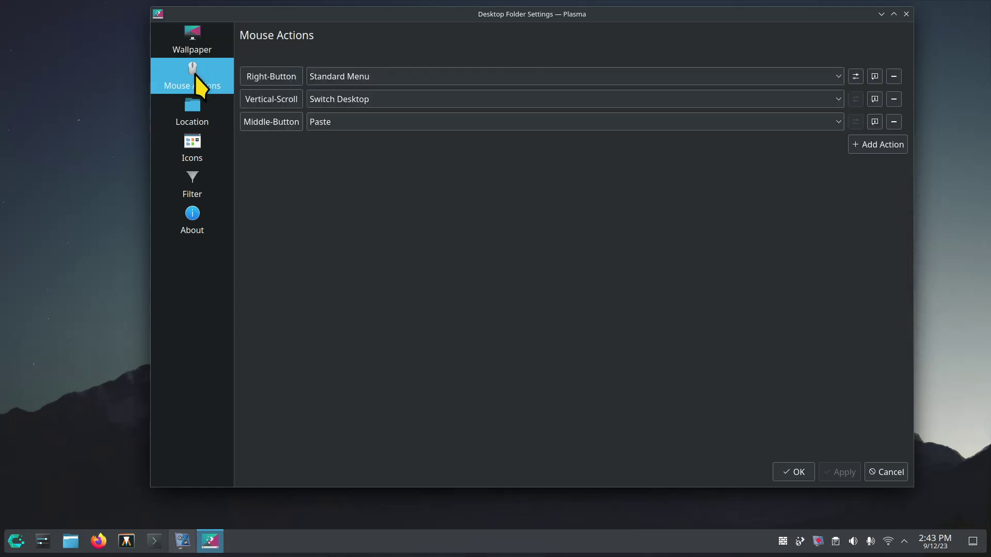
{"action": "left_click", "coordinate": [194, 109]}
{"action": "left_click", "coordinate": [199, 151]}
{"action": "left_click", "coordinate": [189, 191]}
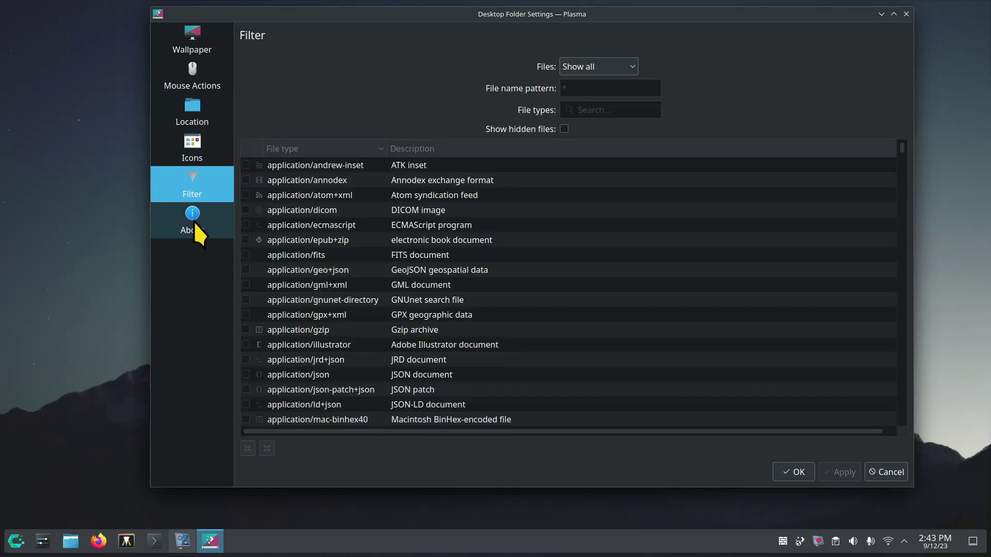
{"action": "left_click", "coordinate": [197, 232]}
{"action": "left_click", "coordinate": [882, 477]}
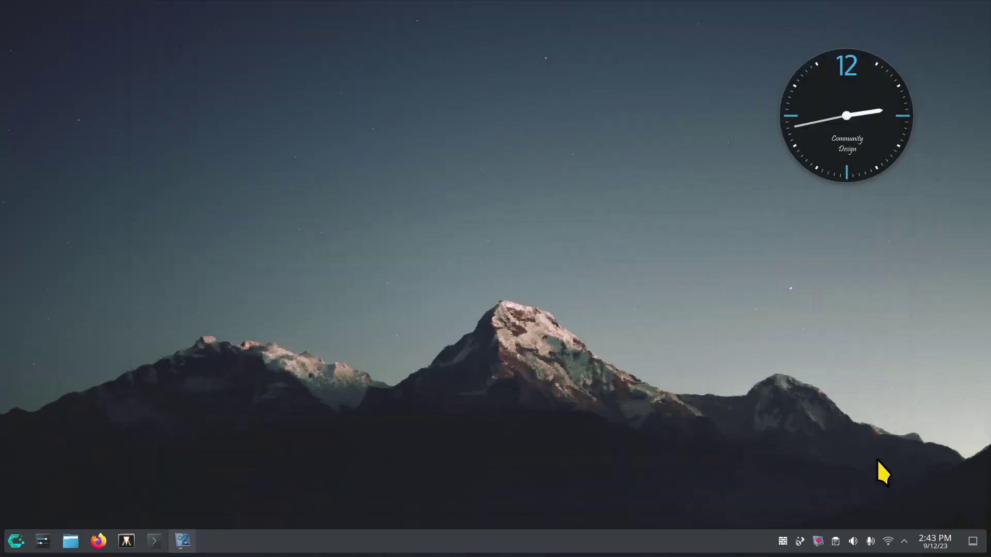
{"action": "right_click", "coordinate": [357, 33]}
{"action": "left_click", "coordinate": [405, 56]}
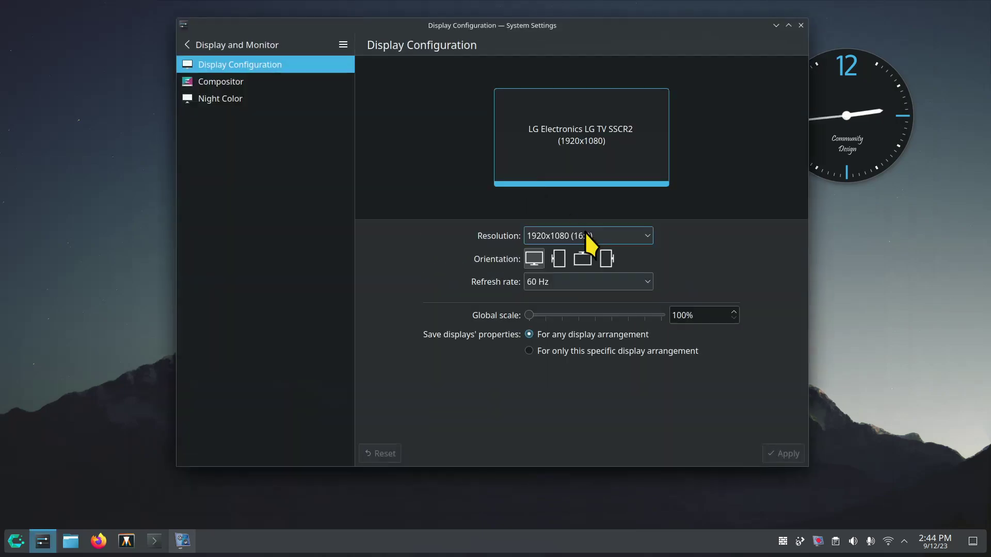
{"action": "left_click", "coordinate": [647, 237]}
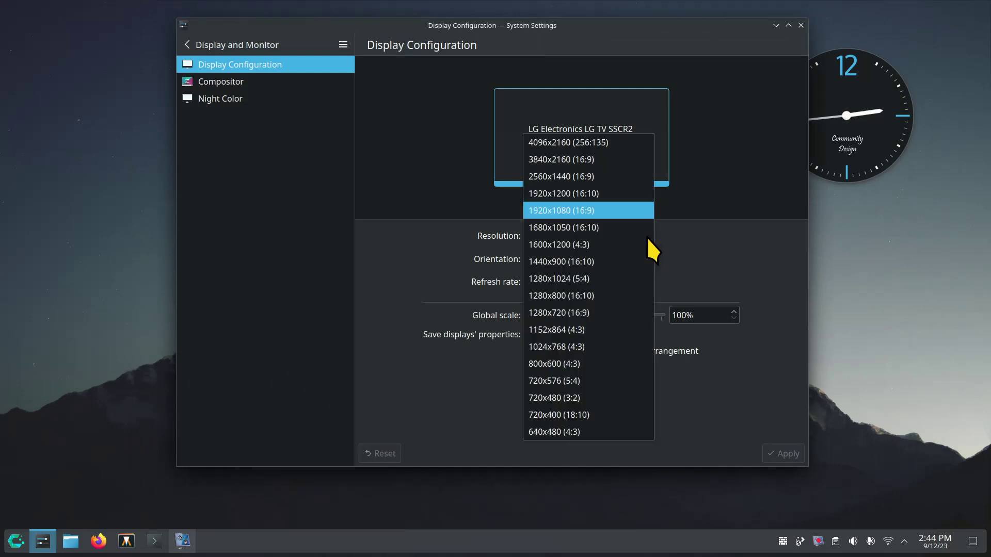
{"action": "left_click", "coordinate": [693, 233]}
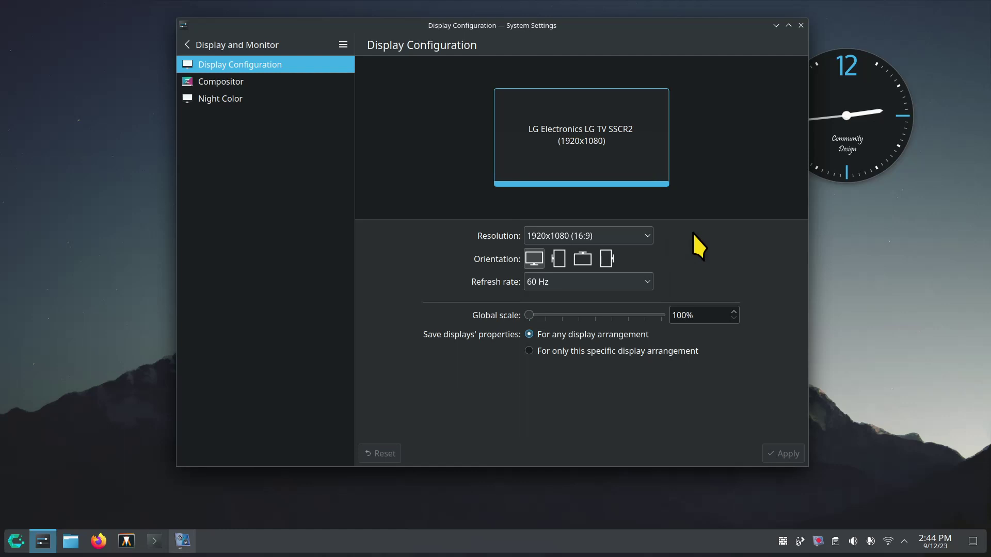
{"action": "left_click", "coordinate": [800, 25]}
{"action": "right_click", "coordinate": [380, 73]}
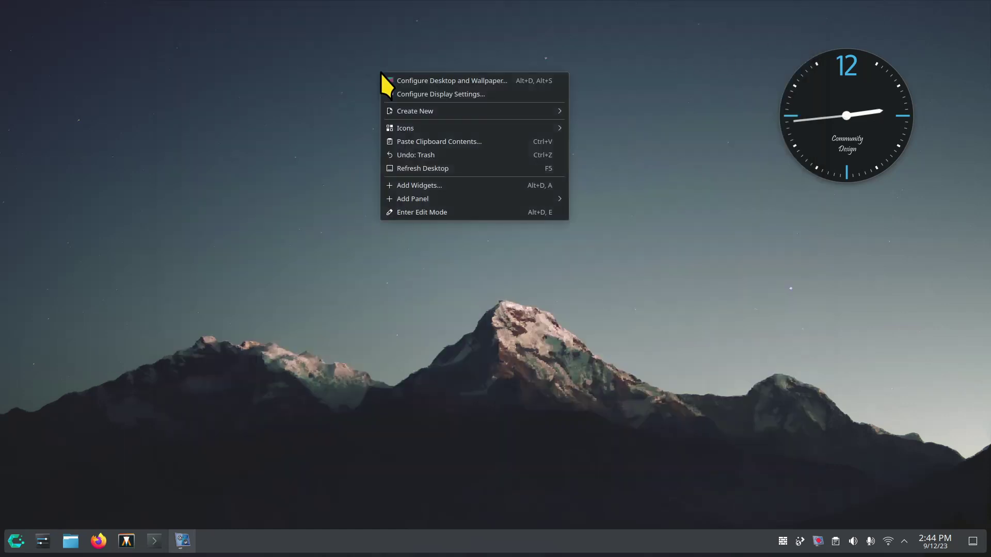
{"action": "mouse_move", "coordinate": [442, 113]}
{"action": "left_click", "coordinate": [432, 185]}
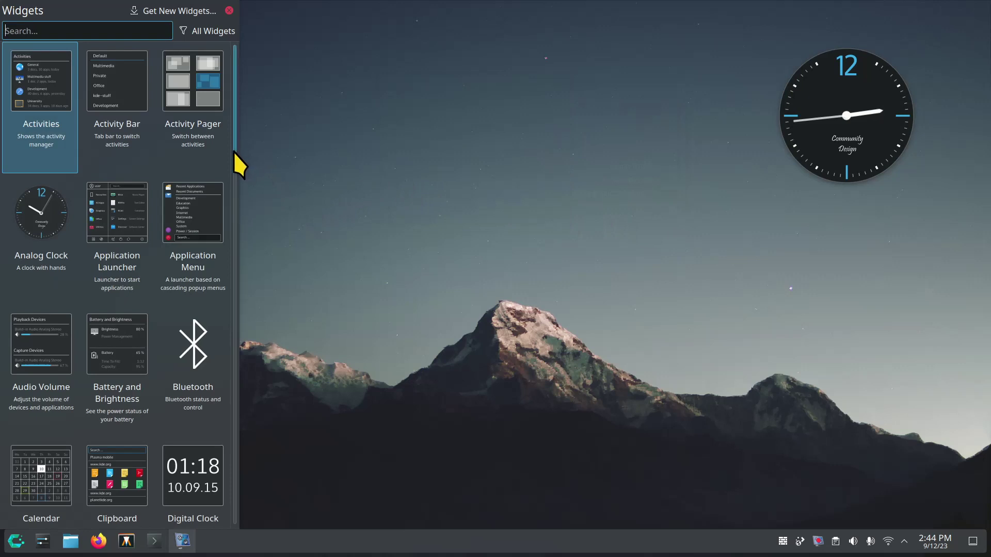
{"action": "left_click_drag", "start_coordinate": [235, 152], "coordinate": [258, 88]}
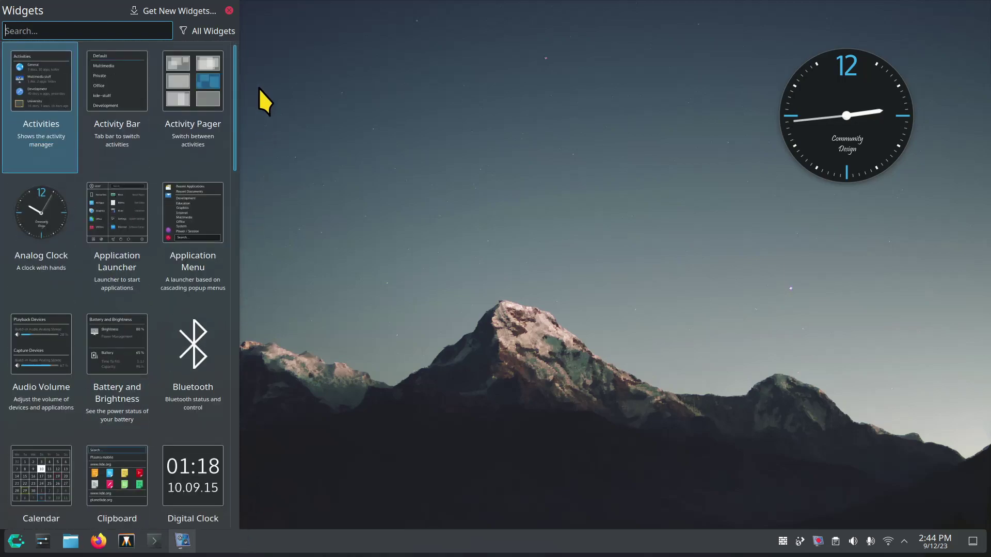
{"action": "left_click", "coordinate": [229, 11]}
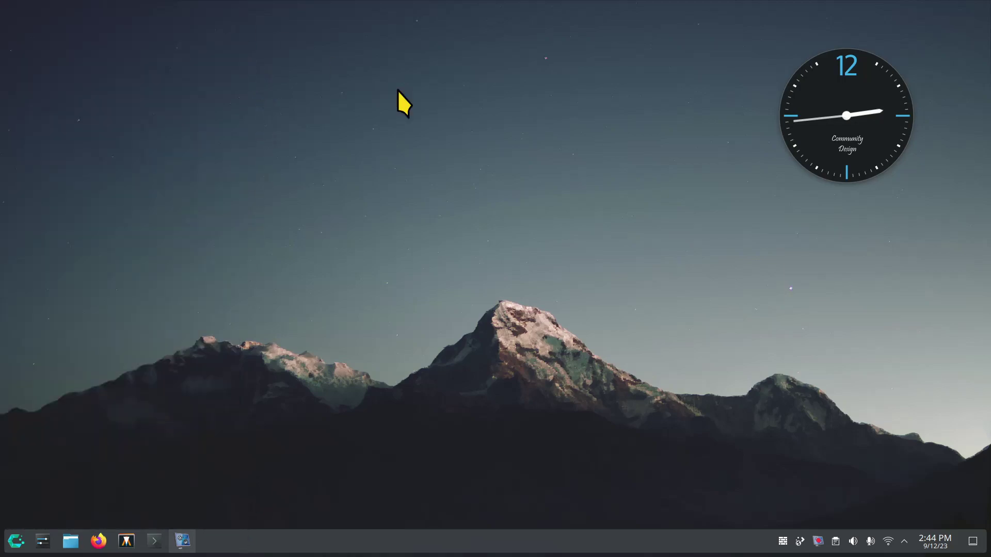
{"action": "left_click", "coordinate": [847, 115]}
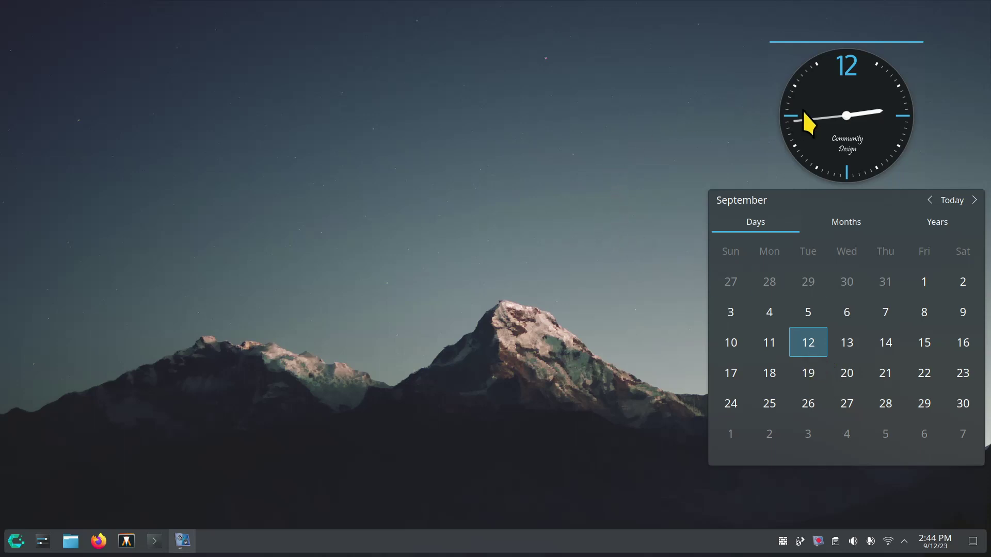
{"action": "left_click", "coordinate": [847, 111]}
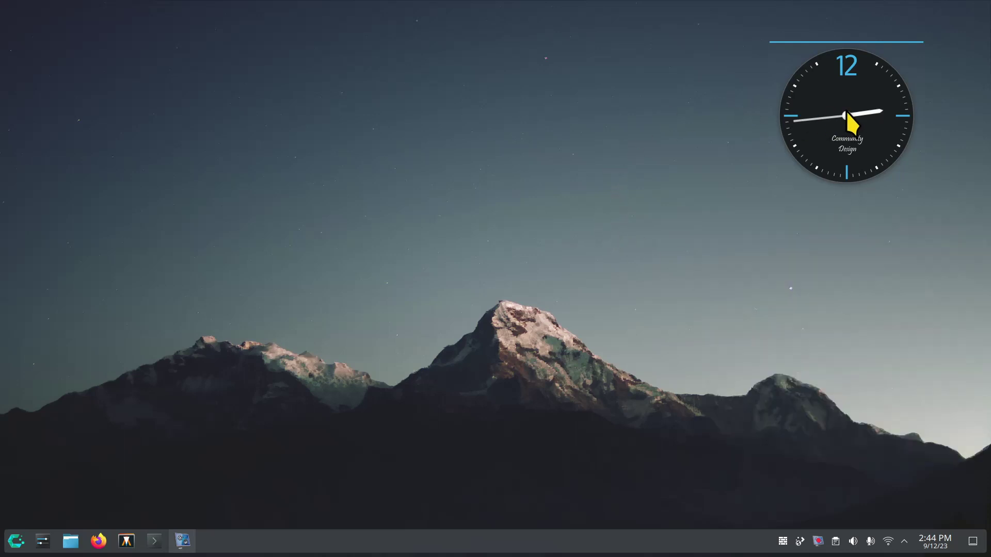
{"action": "left_click", "coordinate": [935, 542]}
{"action": "left_click", "coordinate": [937, 541]}
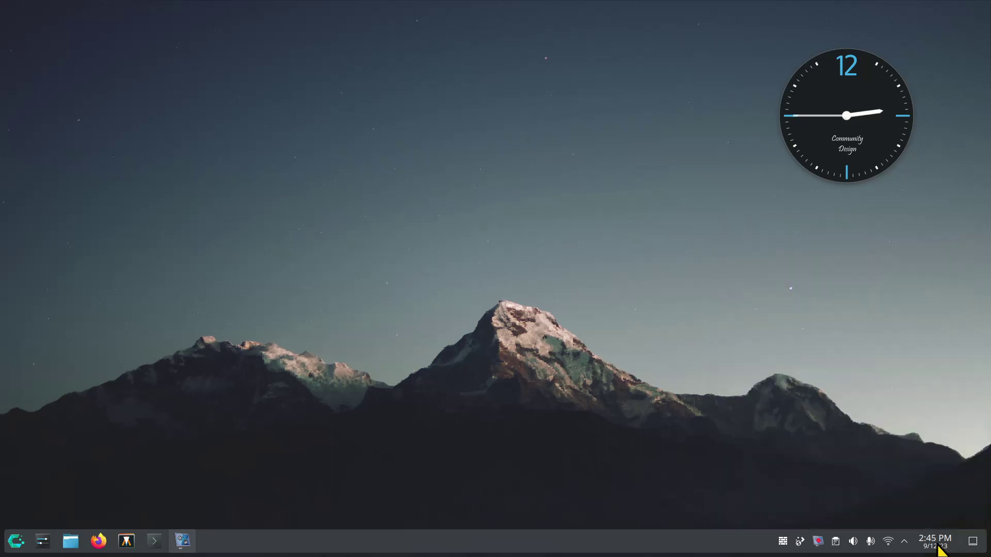
Check the clock's options menu and the hidden tray items, then open the desktop context menu
{"action": "right_click", "coordinate": [936, 542]}
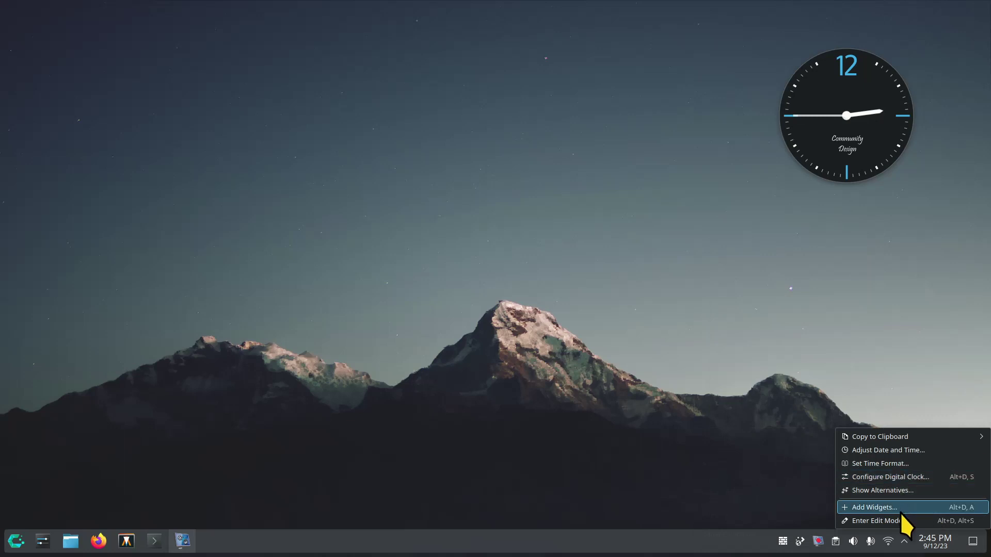
{"action": "left_click", "coordinate": [784, 507]}
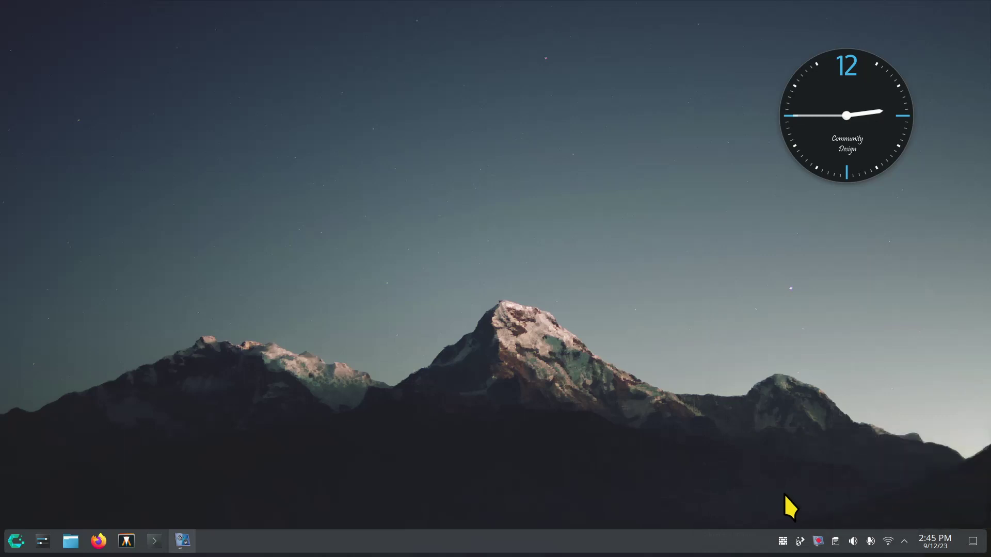
{"action": "left_click", "coordinate": [903, 541]}
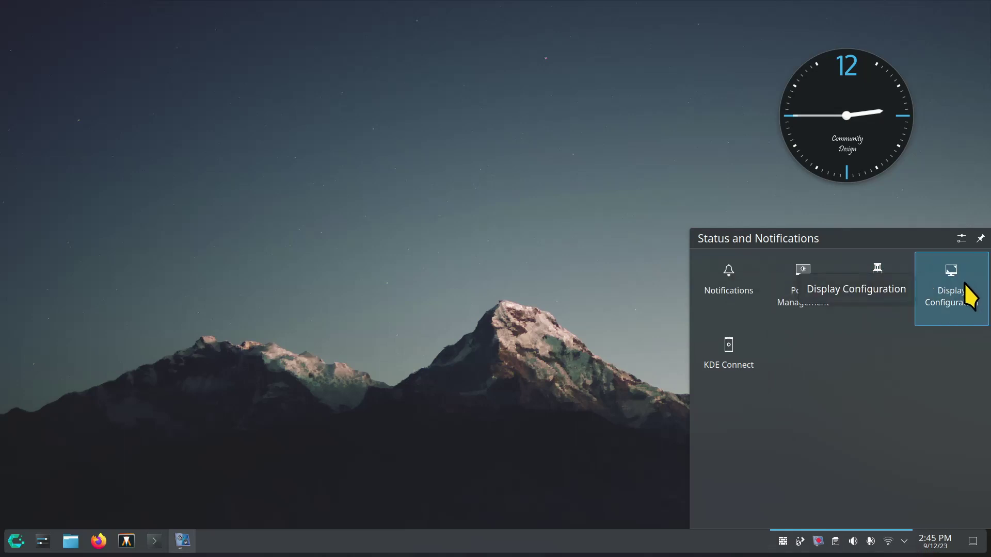
{"action": "right_click", "coordinate": [426, 156]}
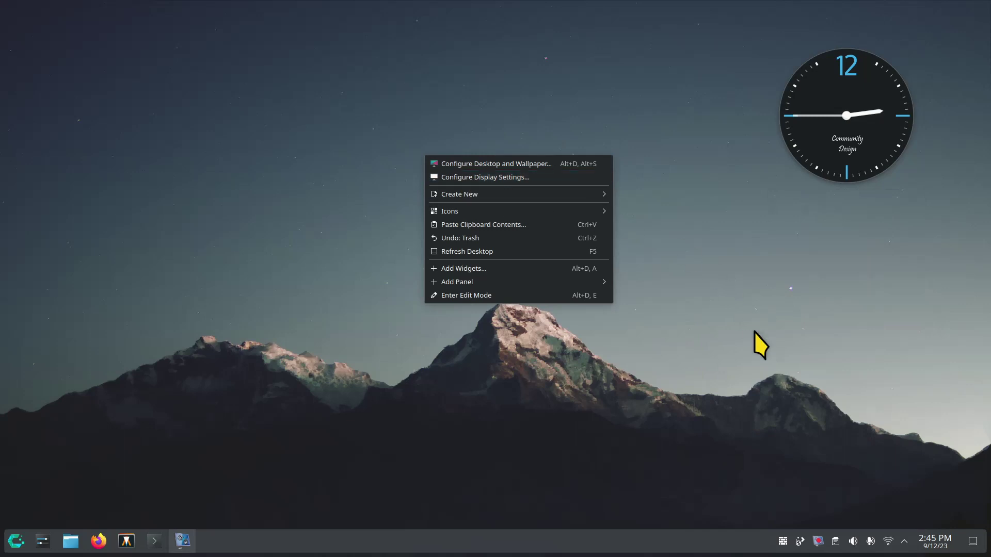
Close the desktop context menu by clicking empty desktop space
{"action": "left_click", "coordinate": [759, 350]}
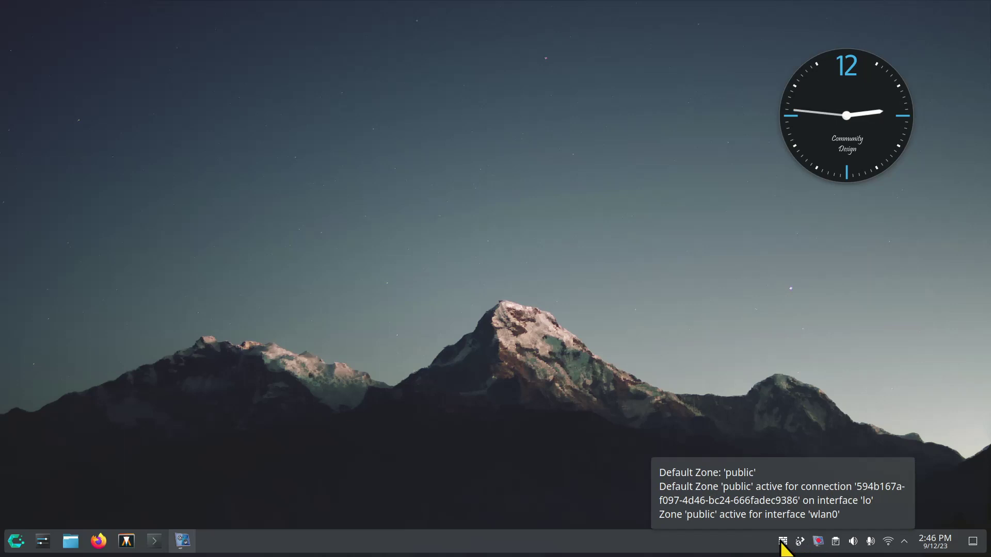
In edit mode, enlarge the analog clock widget, nudge it left and down, then exit editing
{"action": "right_click", "coordinate": [496, 543]}
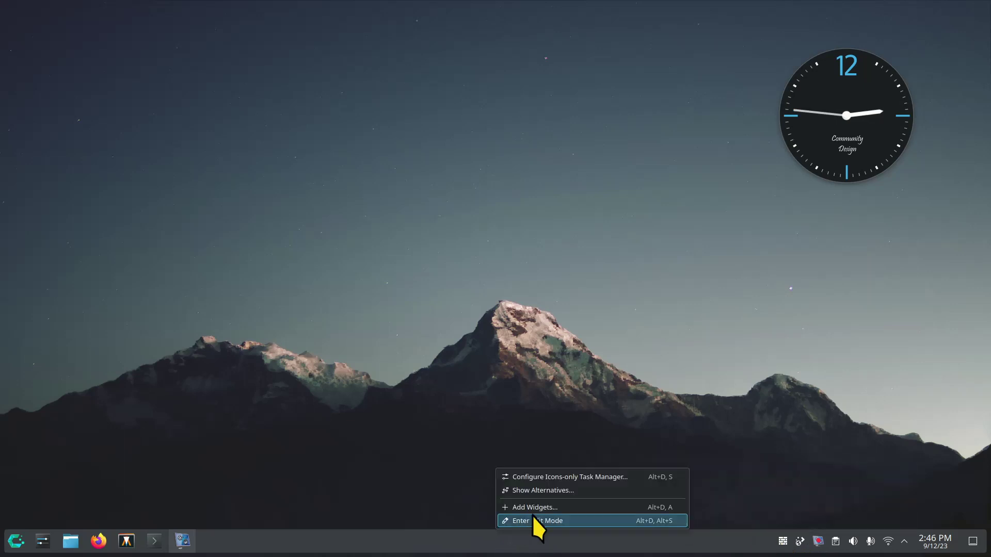
{"action": "left_click", "coordinate": [550, 520]}
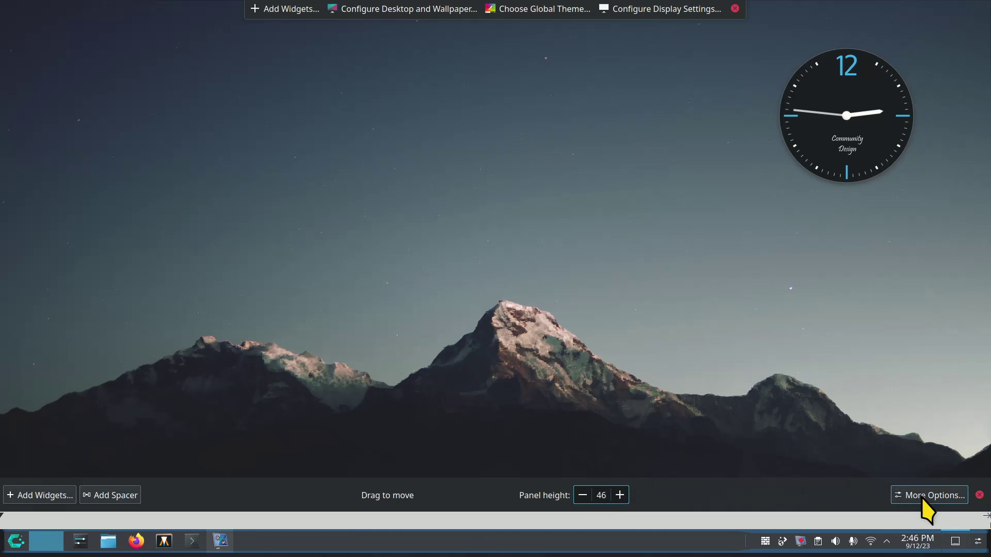
{"action": "mouse_move", "coordinate": [882, 146]}
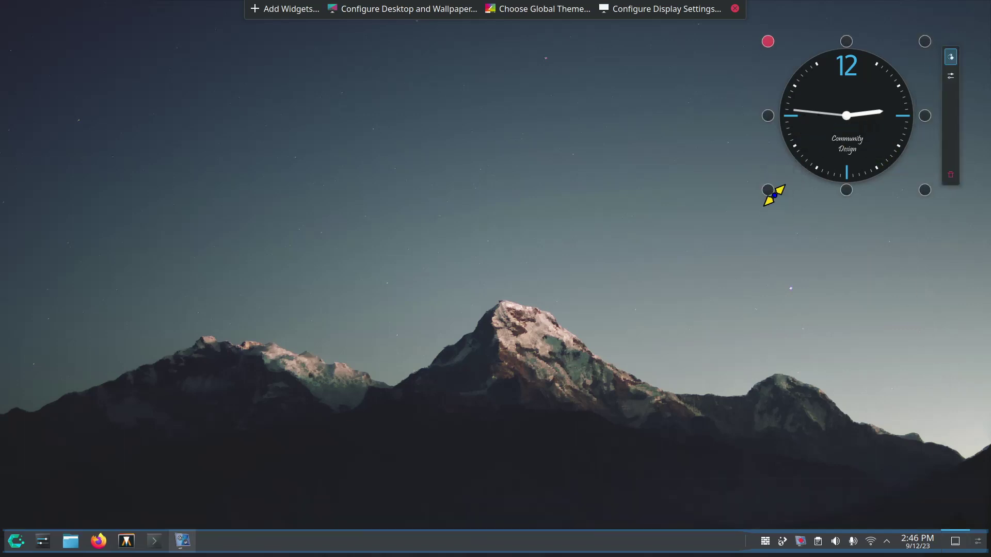
{"action": "mouse_move", "coordinate": [778, 184]}
{"action": "left_click_drag", "start_coordinate": [769, 191], "coordinate": [701, 260]}
{"action": "mouse_move", "coordinate": [809, 165]}
{"action": "left_mouse_down"}
{"action": "mouse_move", "coordinate": [657, 194]}
{"action": "mouse_move", "coordinate": [404, 199]}
{"action": "mouse_move", "coordinate": [734, 177]}
{"action": "mouse_move", "coordinate": [794, 194]}
{"action": "mouse_move", "coordinate": [805, 169]}
{"action": "mouse_move", "coordinate": [818, 166]}
{"action": "left_mouse_up"}
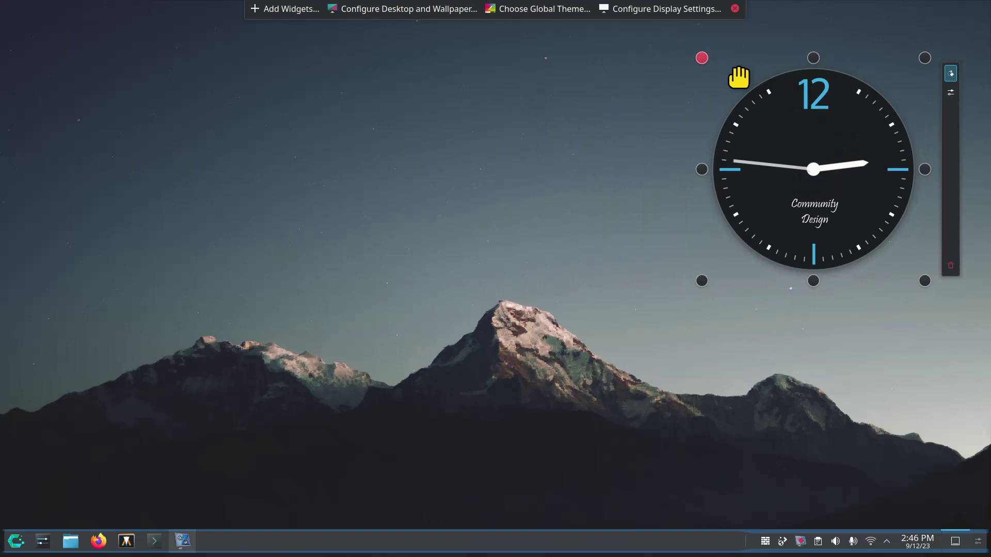
{"action": "left_click", "coordinate": [733, 8]}
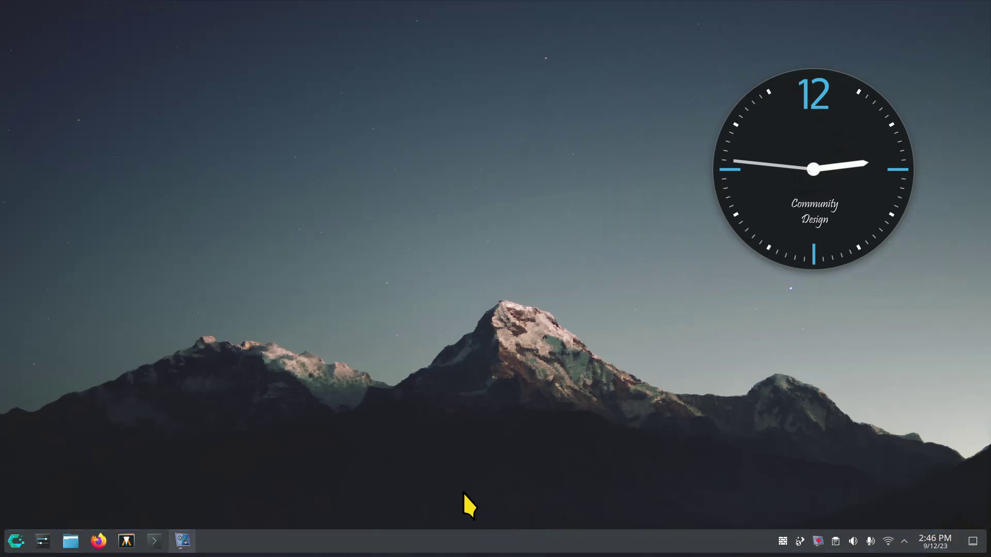
{"action": "mouse_move", "coordinate": [180, 544]}
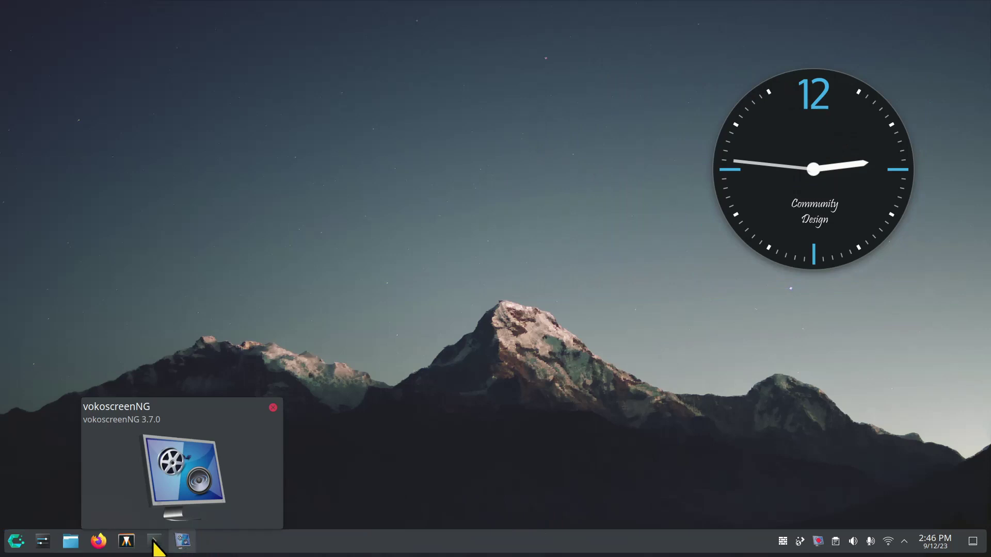
{"action": "left_click", "coordinate": [155, 541]}
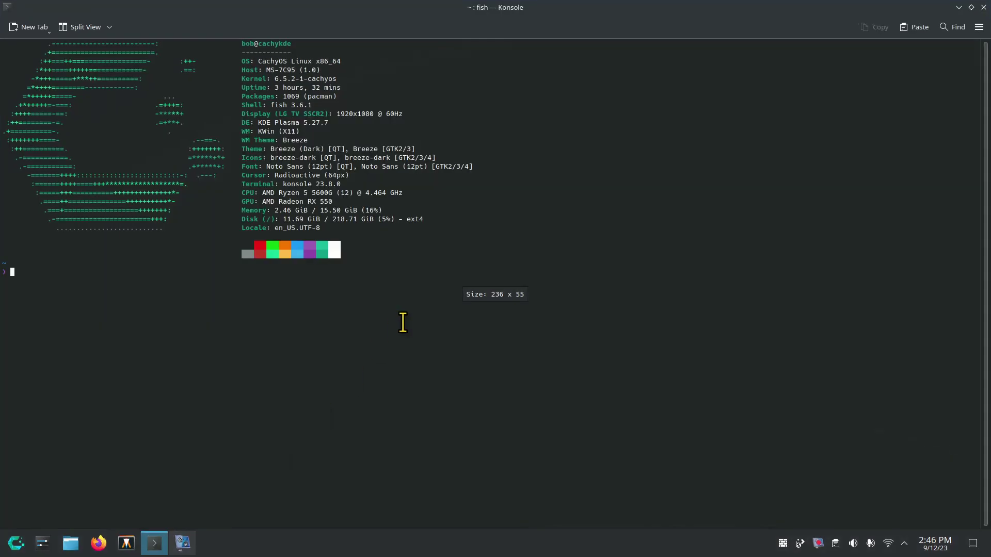
{"action": "scroll", "coordinate": [405, 442], "scroll_direction": "up", "scroll_amount": 8}
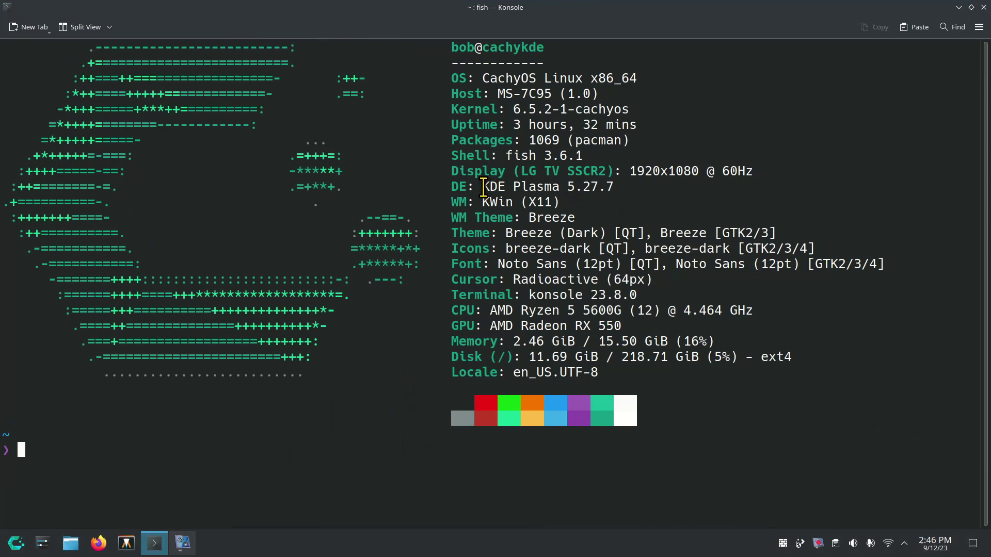
{"action": "left_click_drag", "start_coordinate": [484, 187], "coordinate": [721, 171]}
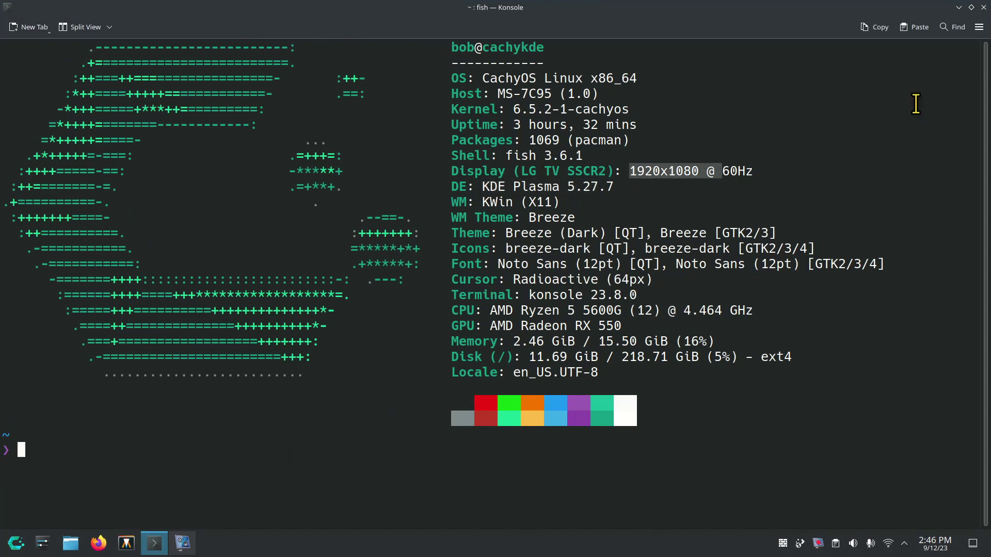
{"action": "left_click", "coordinate": [983, 8]}
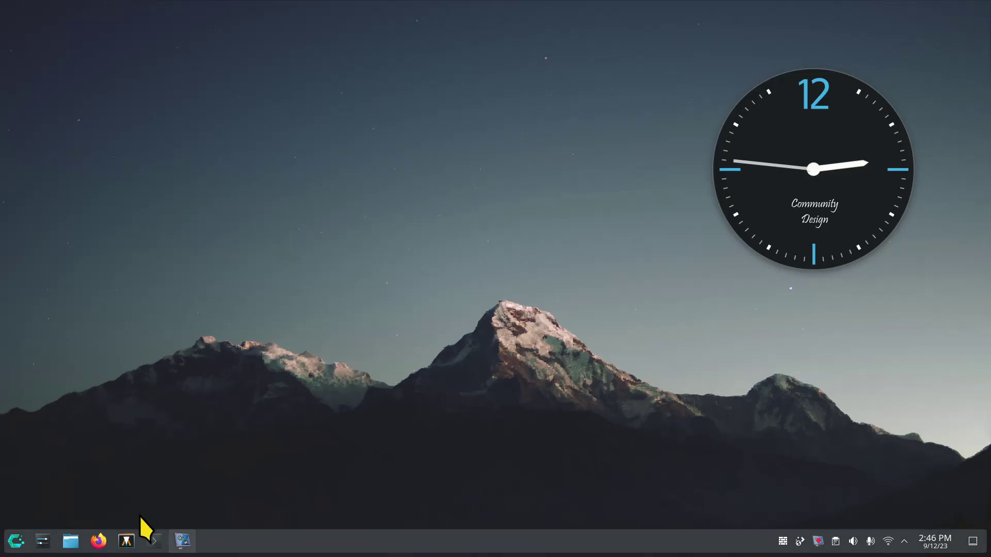
{"action": "left_click", "coordinate": [126, 542]}
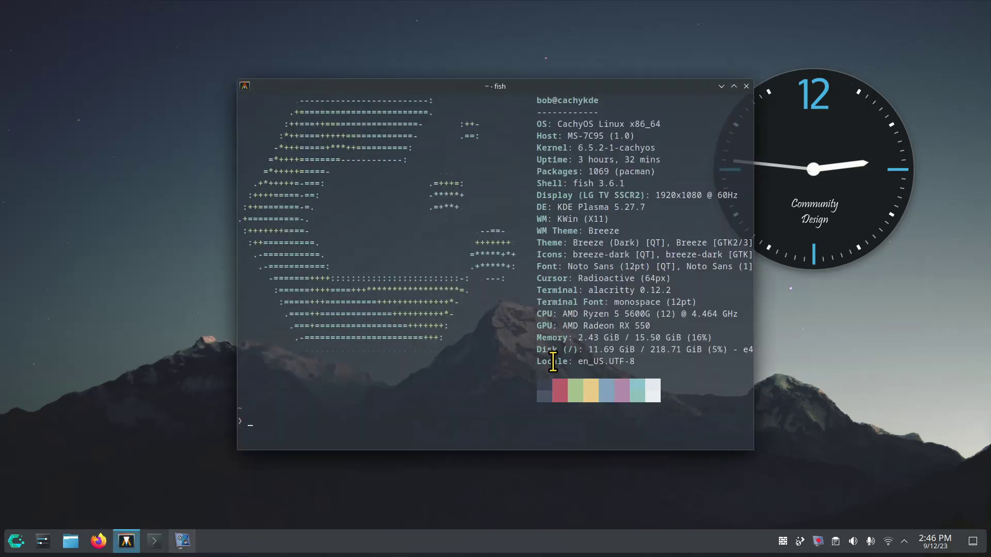
{"action": "left_click", "coordinate": [747, 87]}
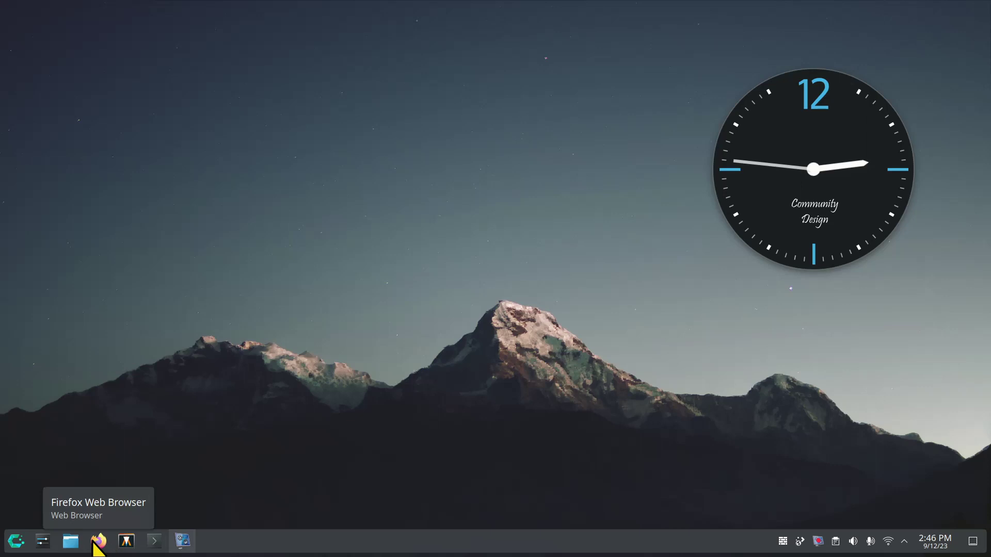
{"action": "left_click", "coordinate": [94, 541]}
Open Dolphin and close the extra Videos and duplicate Home tabs
{"action": "left_click", "coordinate": [70, 542]}
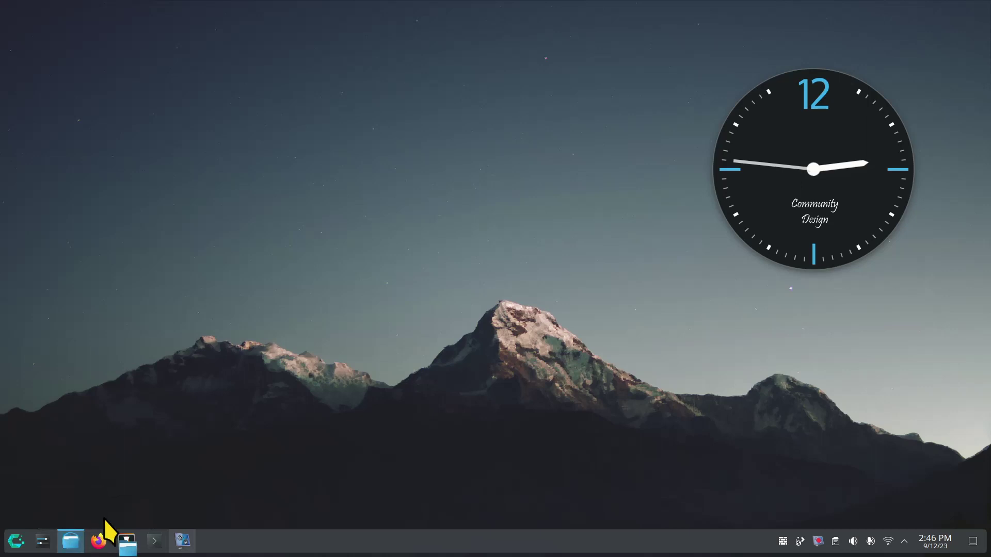
{"action": "left_click", "coordinate": [403, 98]}
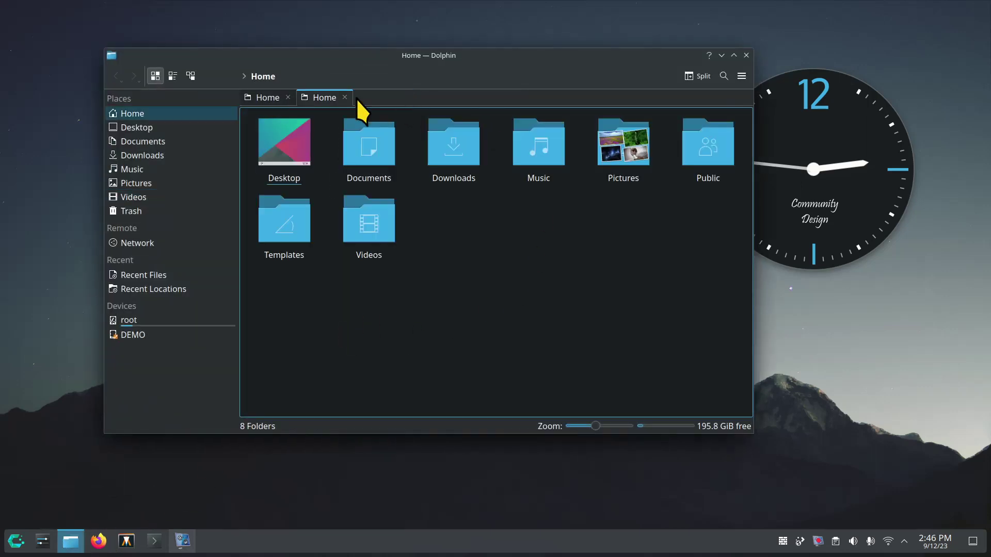
{"action": "left_click", "coordinate": [345, 97]}
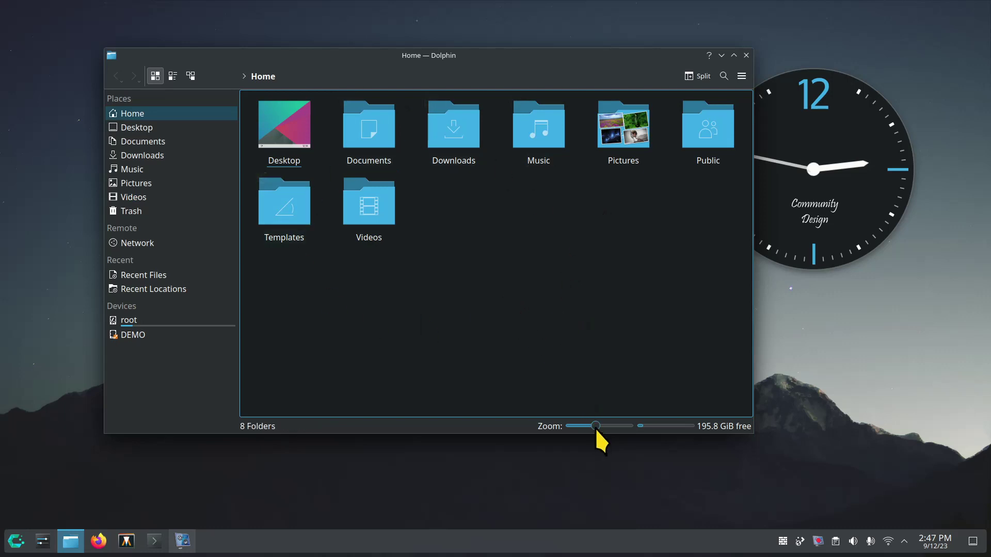
Enlarge the Home folder icons to four per row with the zoom slider and Ctrl++
{"action": "mouse_move", "coordinate": [595, 425]}
{"action": "left_mouse_down"}
{"action": "mouse_move", "coordinate": [581, 428]}
{"action": "mouse_move", "coordinate": [595, 426]}
{"action": "left_mouse_up"}
{"action": "key", "text": "ctrl+plus"}
{"action": "key", "text": "ctrl+plus"}
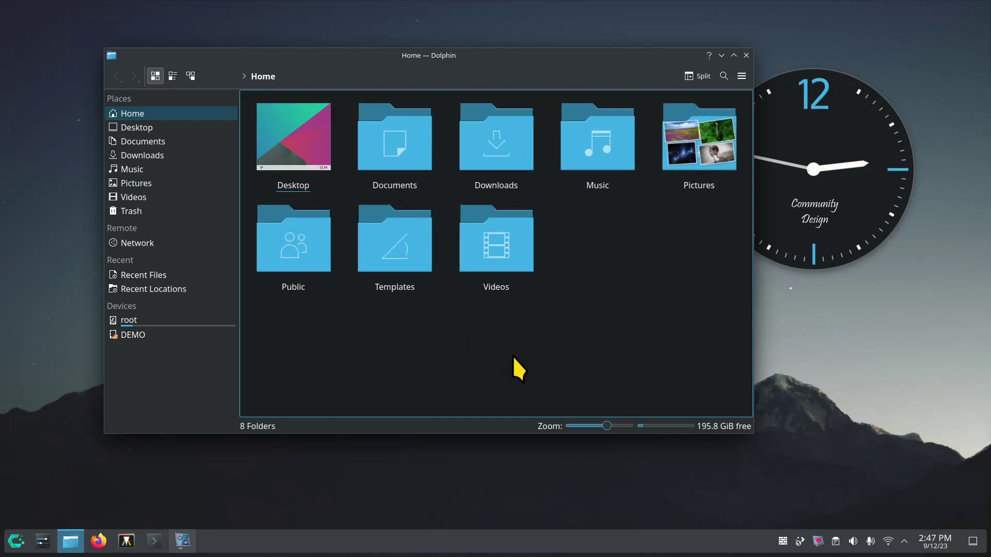
{"action": "key", "text": "ctrl+plus"}
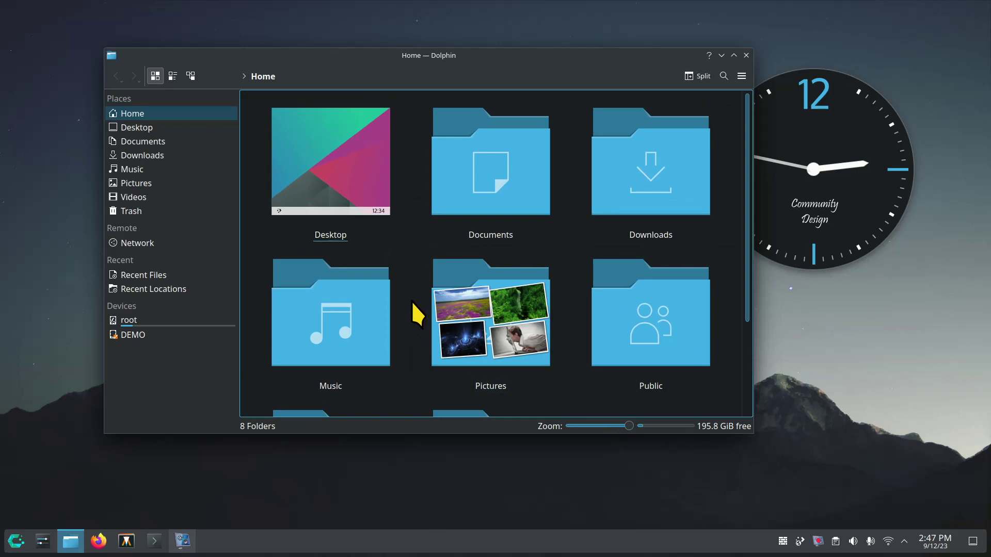
{"action": "scroll", "coordinate": [417, 335], "scroll_direction": "down", "scroll_amount": 2}
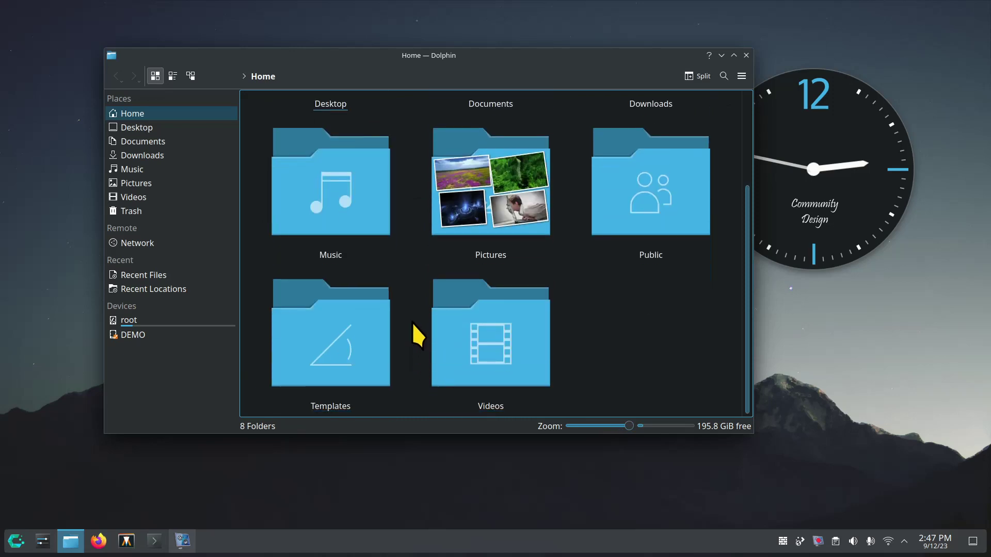
{"action": "scroll", "coordinate": [417, 335], "scroll_direction": "up", "scroll_amount": 2}
{"action": "scroll", "coordinate": [417, 336], "scroll_direction": "down", "scroll_amount": 2}
{"action": "scroll", "coordinate": [417, 335], "scroll_direction": "up", "scroll_amount": 2}
{"action": "scroll", "coordinate": [417, 336], "scroll_direction": "down", "scroll_amount": 2}
{"action": "scroll", "coordinate": [417, 335], "scroll_direction": "up", "scroll_amount": 2}
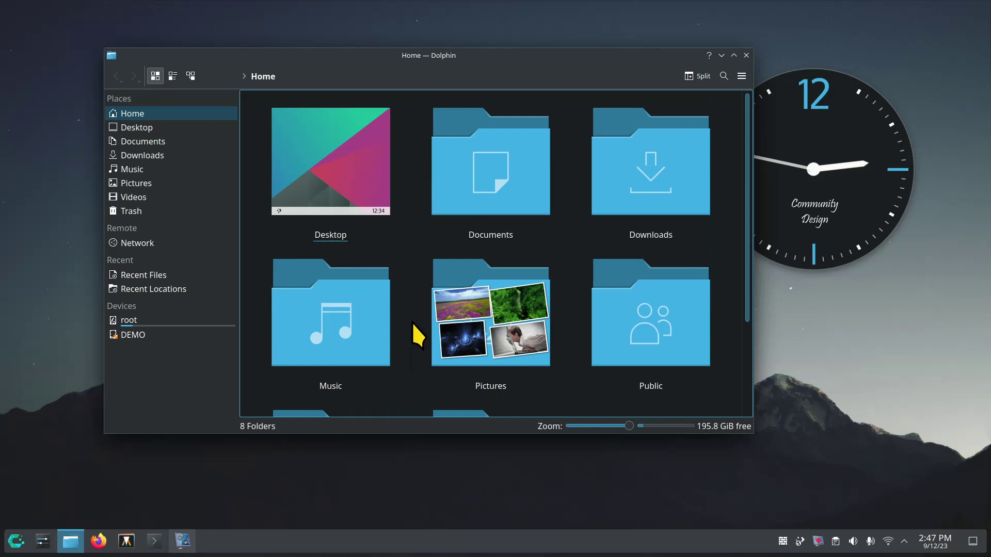
{"action": "scroll", "coordinate": [413, 324], "scroll_direction": "down", "scroll_amount": 1}
{"action": "scroll", "coordinate": [413, 323], "scroll_direction": "up", "scroll_amount": 1}
{"action": "scroll", "coordinate": [412, 323], "scroll_direction": "down", "scroll_amount": 1}
{"action": "scroll", "coordinate": [412, 324], "scroll_direction": "up", "scroll_amount": 1}
{"action": "scroll", "coordinate": [412, 324], "scroll_direction": "down", "scroll_amount": 1}
{"action": "scroll", "coordinate": [412, 324], "scroll_direction": "up", "scroll_amount": 1}
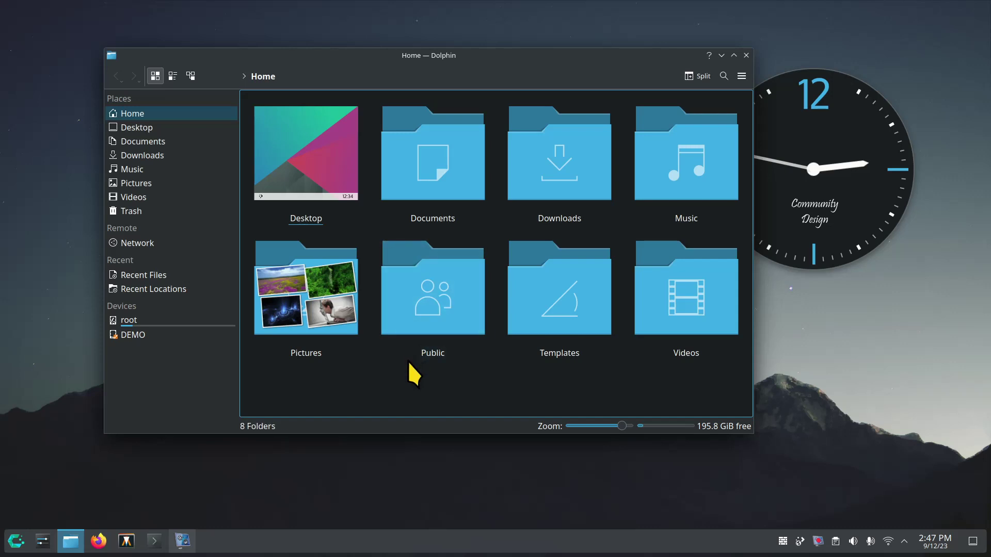
Show hidden folders with Ctrl+H, open .icons, then return Home and hide them again
{"action": "key", "text": "ctrl+h"}
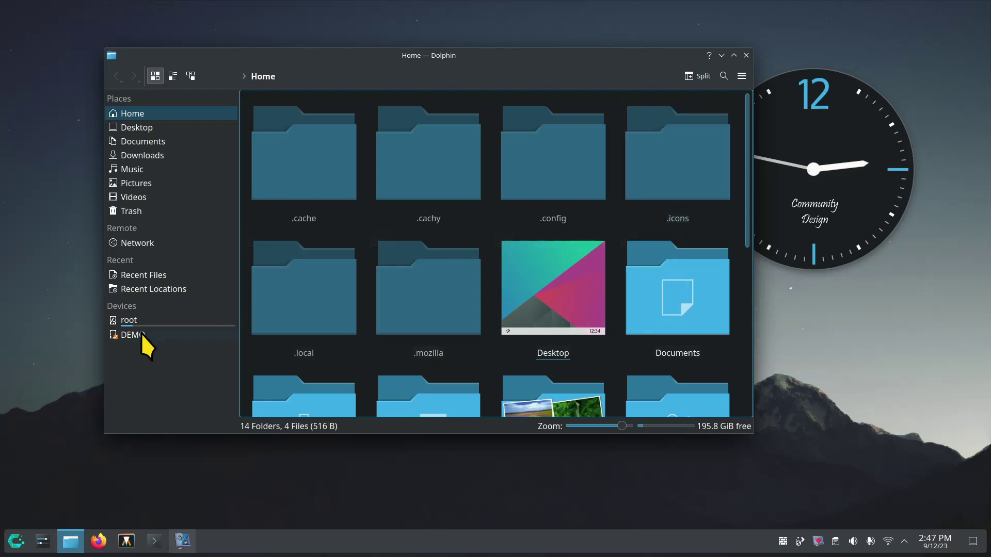
{"action": "double_click", "coordinate": [643, 180]}
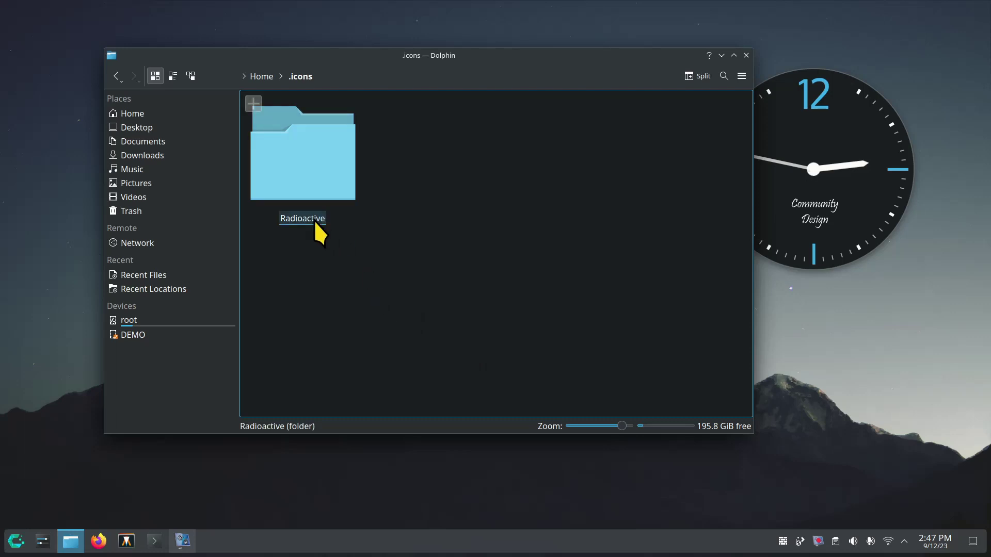
{"action": "left_click", "coordinate": [144, 113]}
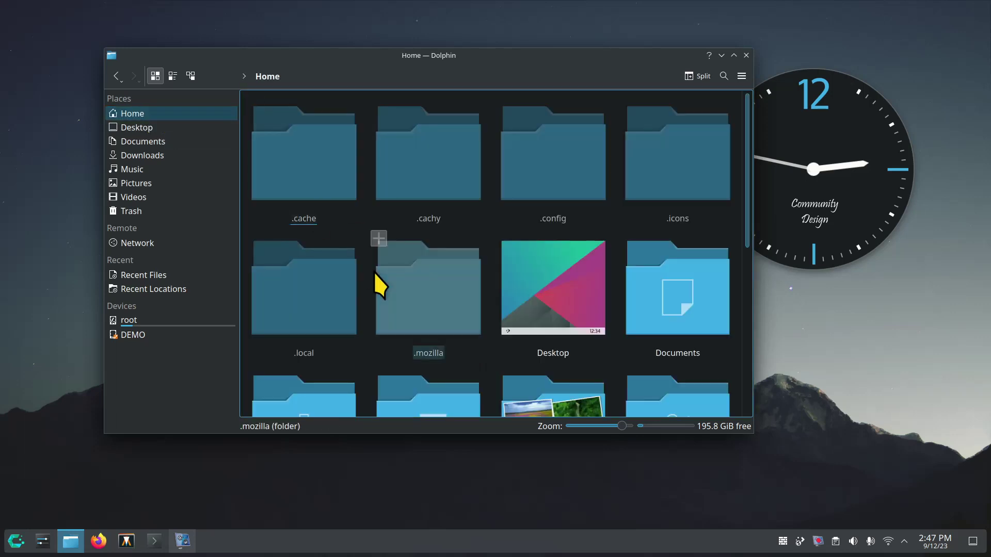
{"action": "key", "text": "ctrl+h"}
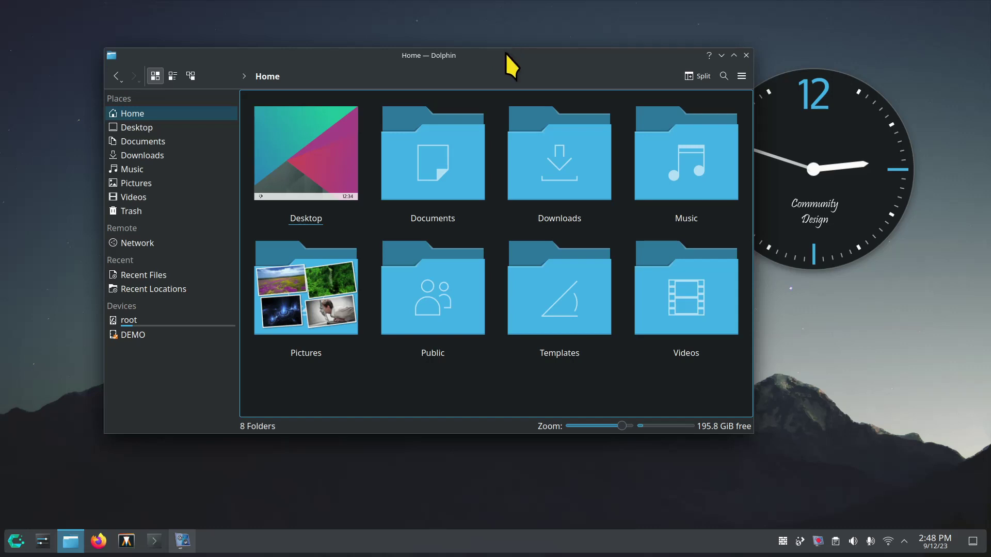
Toggle Dolphin between maximized and floating twice, ending floating, then close it with Alt+F4
{"action": "double_click", "coordinate": [511, 66]}
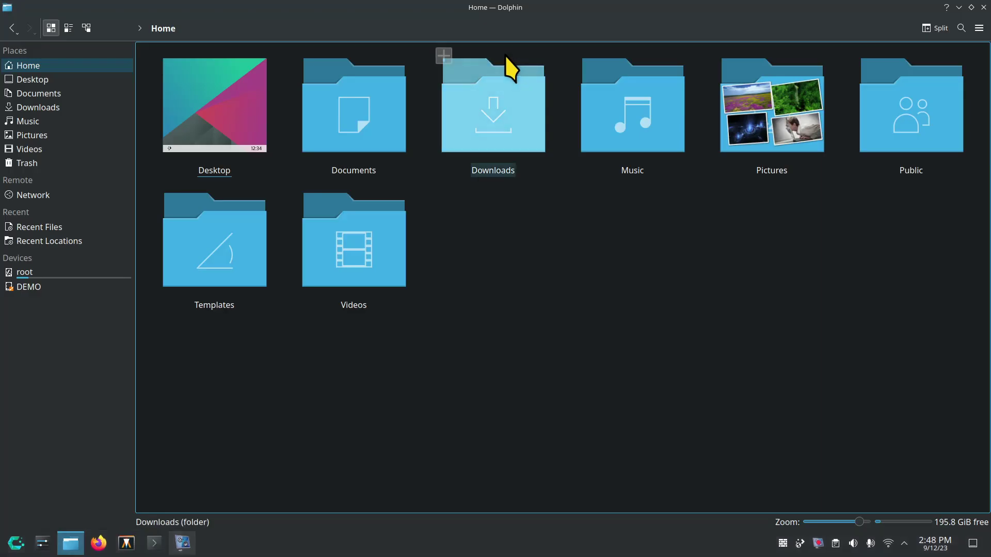
{"action": "double_click", "coordinate": [357, 10]}
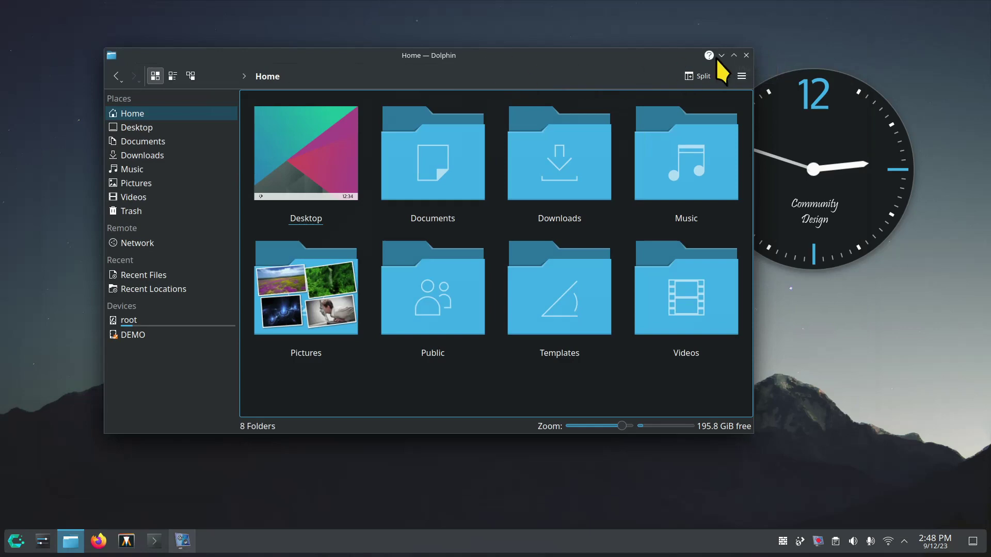
{"action": "double_click", "coordinate": [547, 54]}
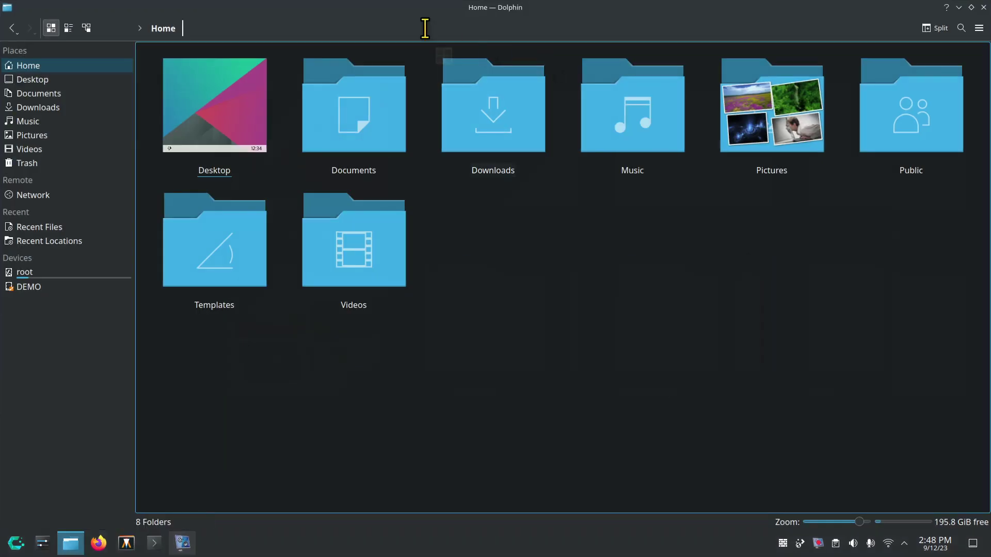
{"action": "double_click", "coordinate": [256, 14]}
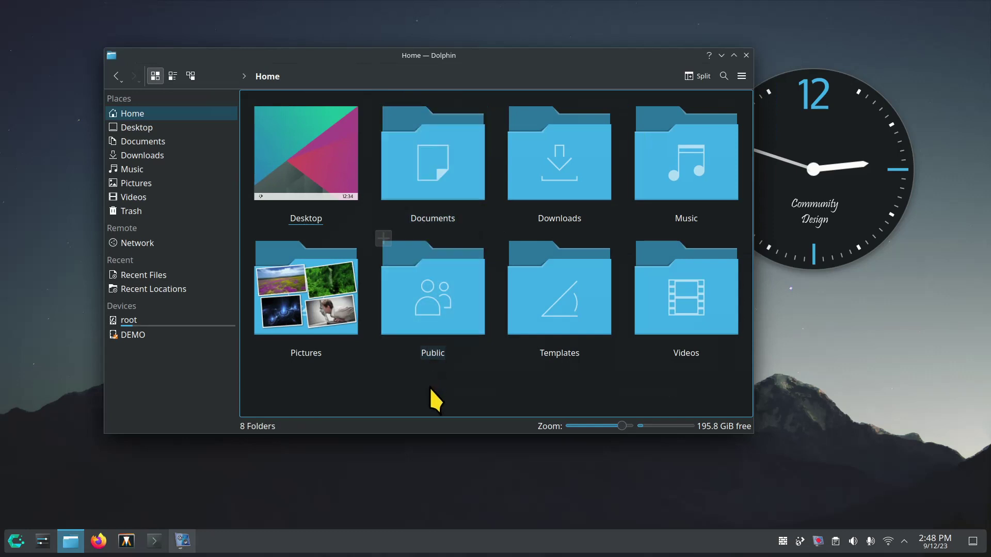
{"action": "key", "text": "alt+F4"}
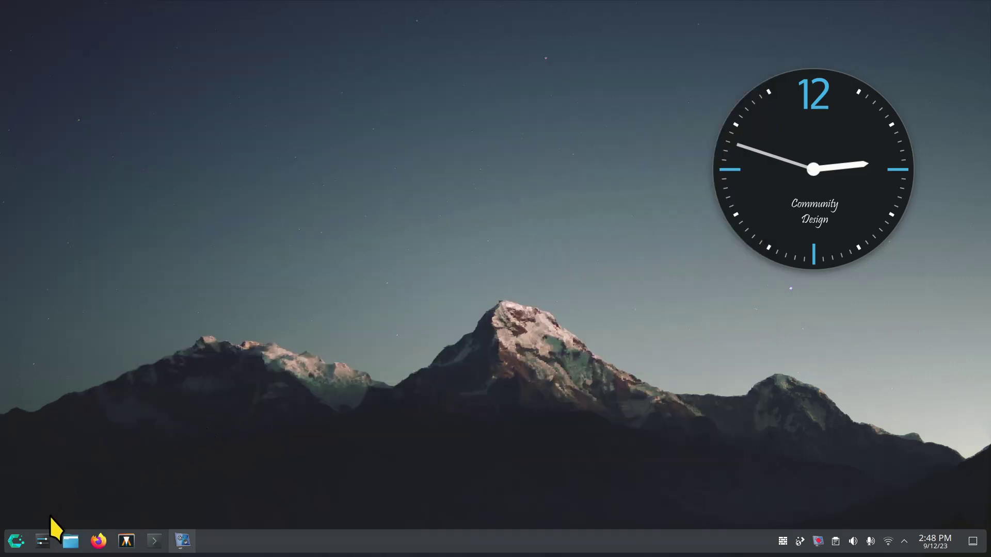
Open System Settings and browse the Application Style, Plasma Style and Colors appearance pages
{"action": "left_click", "coordinate": [52, 535]}
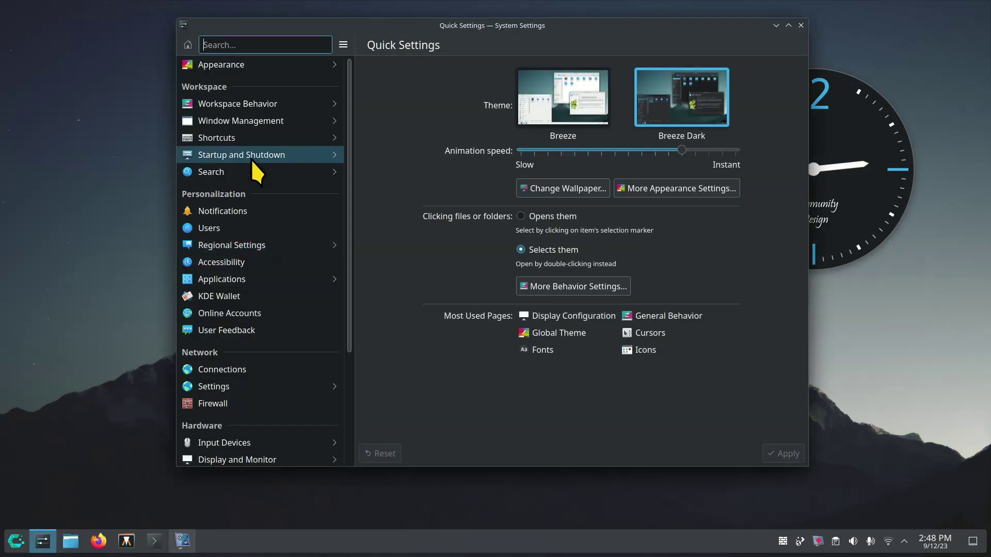
{"action": "left_click", "coordinate": [237, 64]}
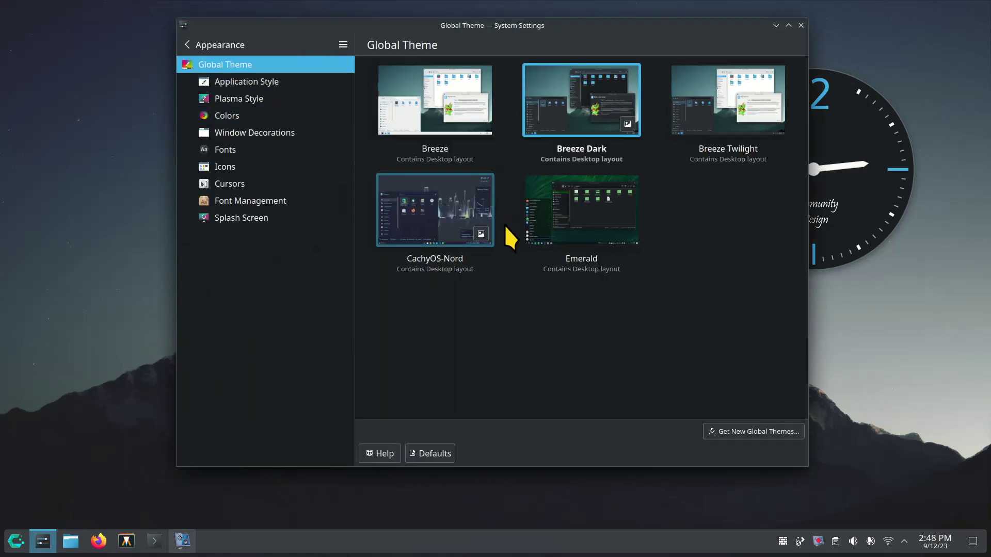
{"action": "left_click", "coordinate": [261, 82]}
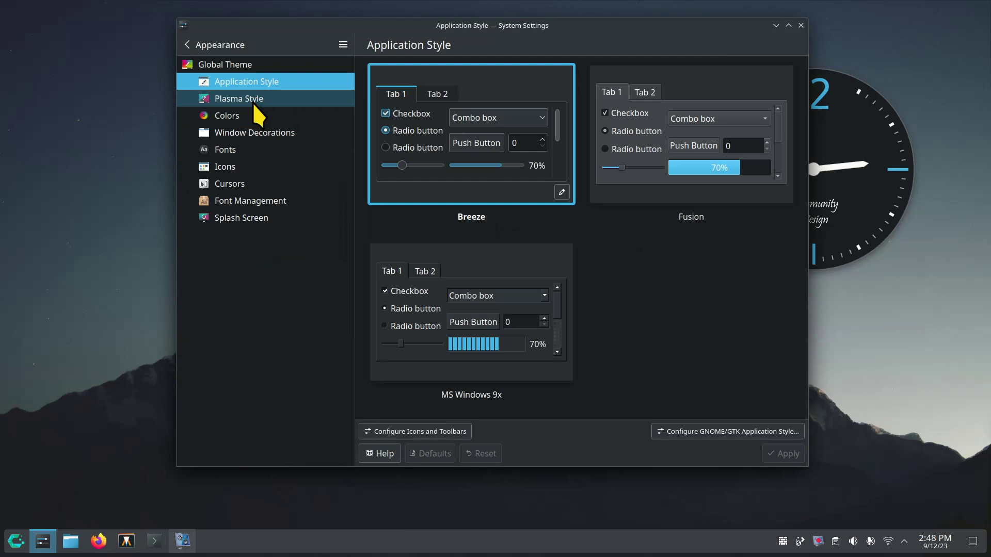
{"action": "left_click", "coordinate": [253, 101]}
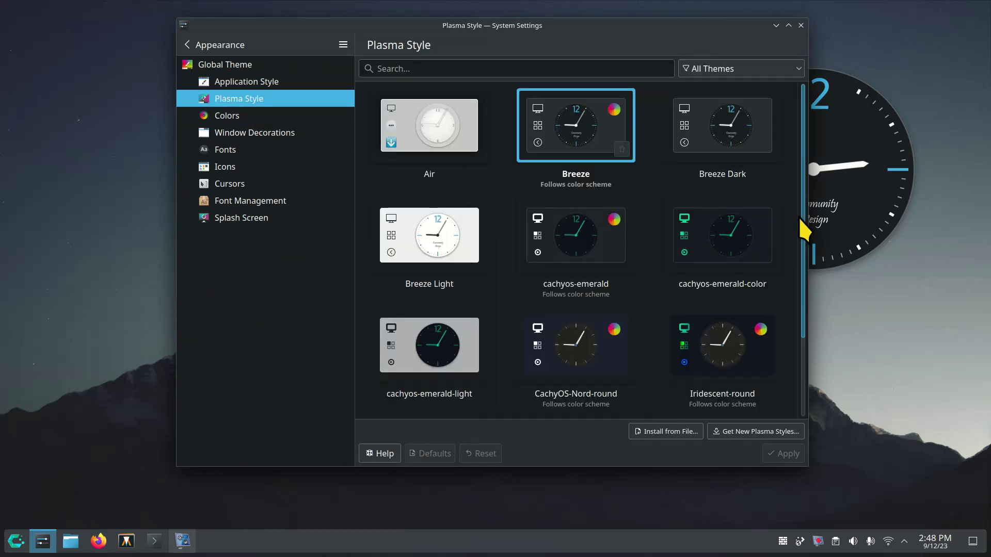
{"action": "scroll", "coordinate": [799, 227], "scroll_direction": "down", "scroll_amount": 3}
{"action": "left_click", "coordinate": [232, 117]}
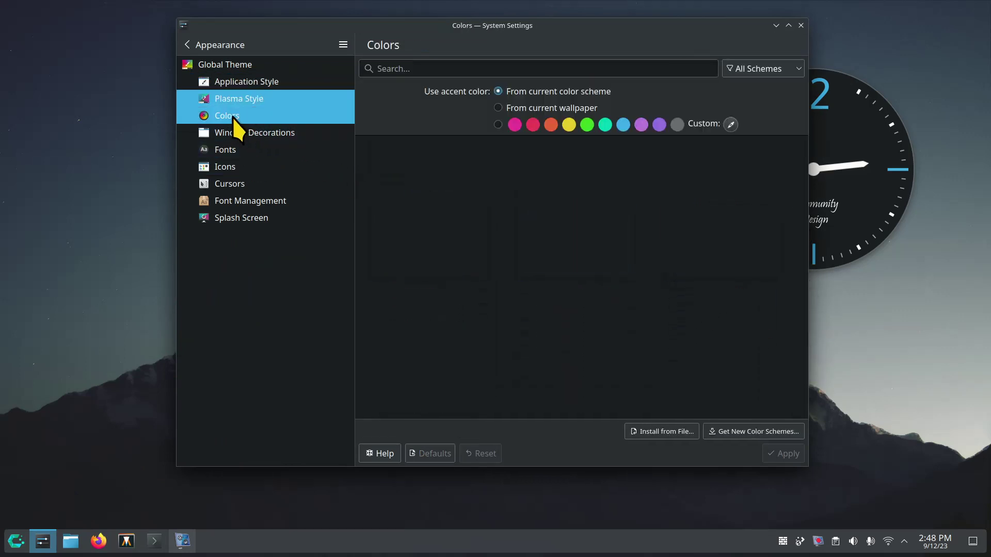
View Window Decorations, then Fonts, leaving the General font at Noto Sans 12pt unchanged
{"action": "left_click", "coordinate": [228, 136]}
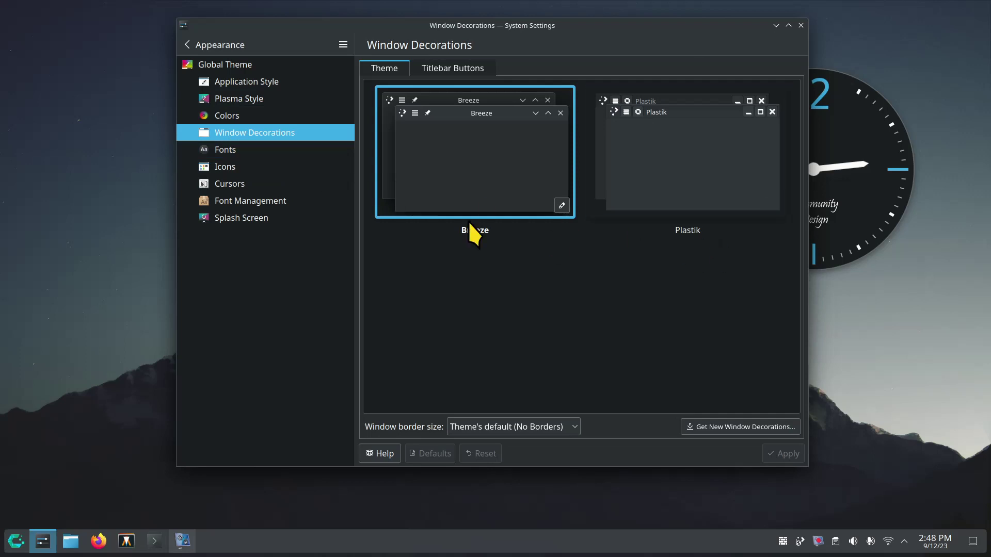
{"action": "left_click", "coordinate": [252, 151]}
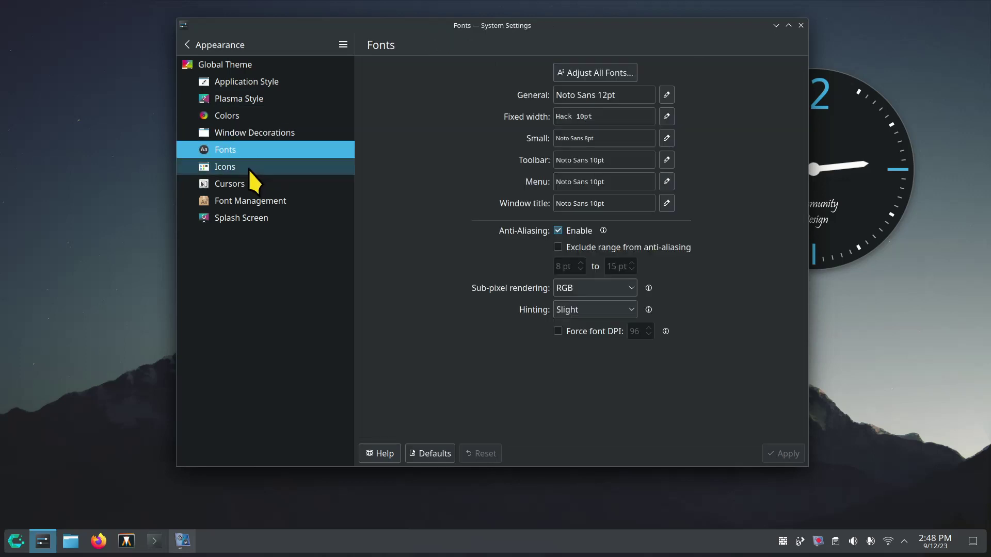
{"action": "left_click", "coordinate": [665, 96]}
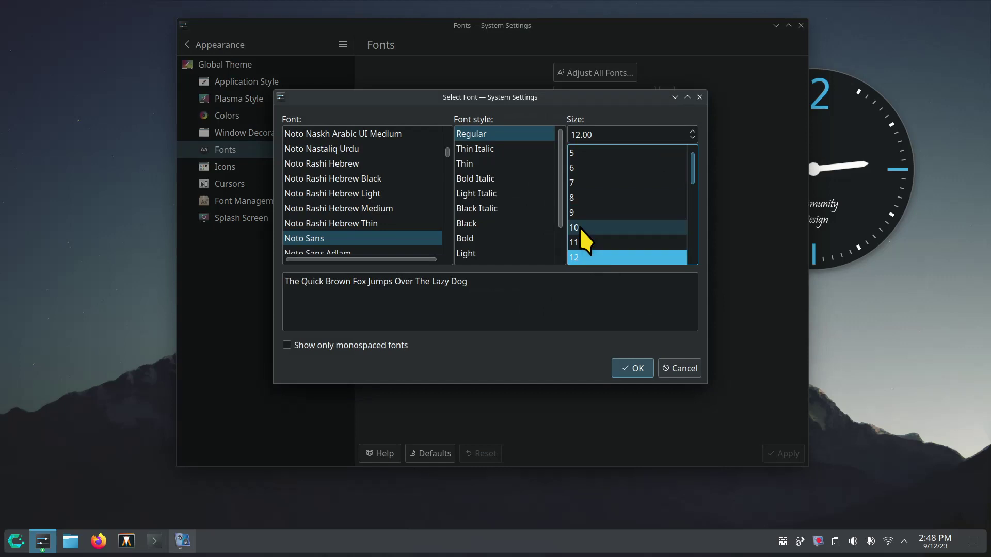
{"action": "left_click", "coordinate": [683, 368]}
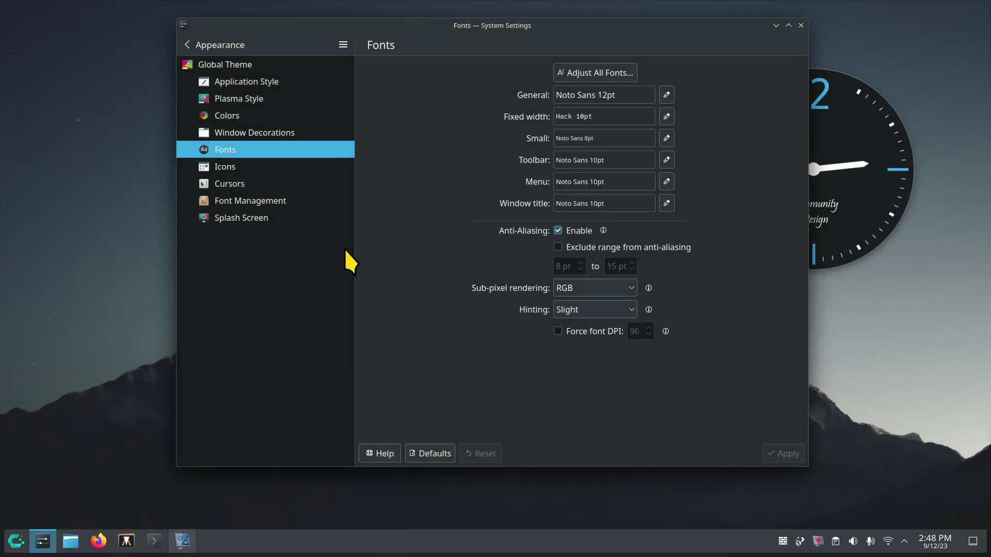
View the Icons page, then the Cursors page showing the Radioactive theme at size 64
{"action": "left_click", "coordinate": [230, 168]}
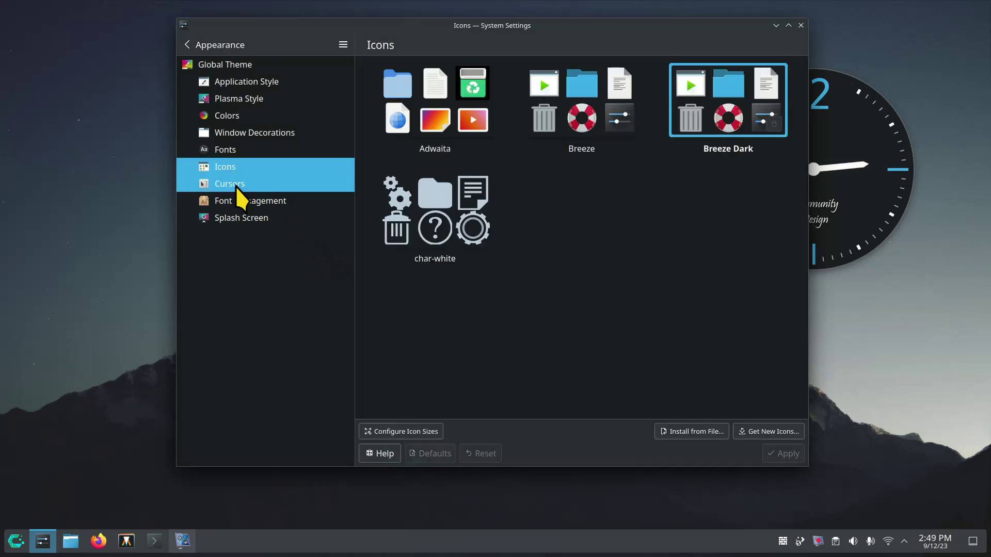
{"action": "left_click", "coordinate": [235, 185]}
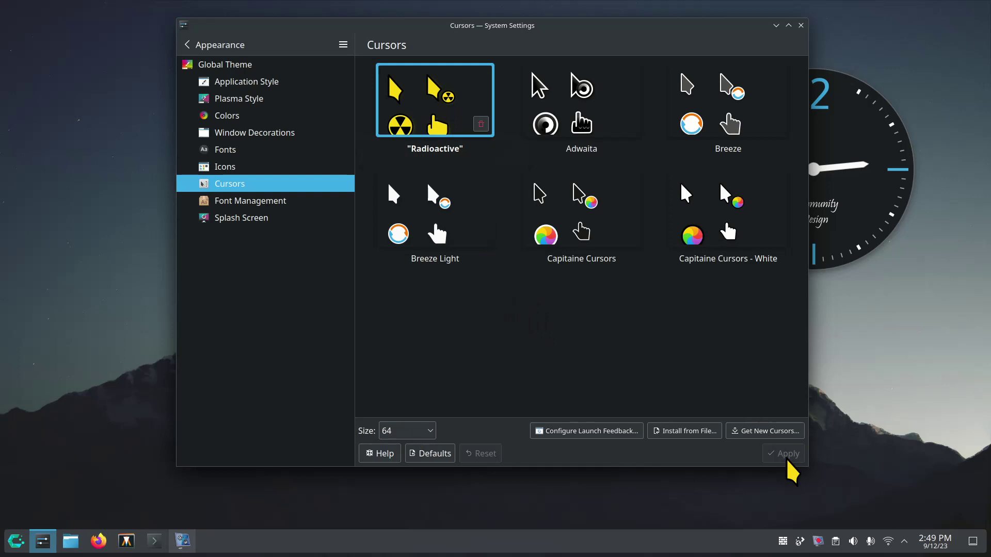
{"action": "left_click", "coordinate": [15, 541]}
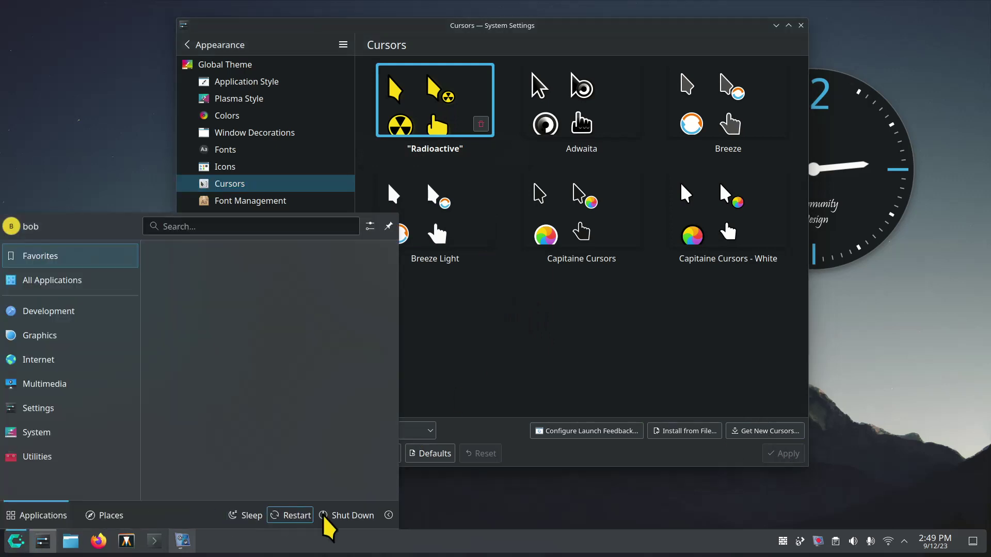
{"action": "left_click", "coordinate": [389, 515]}
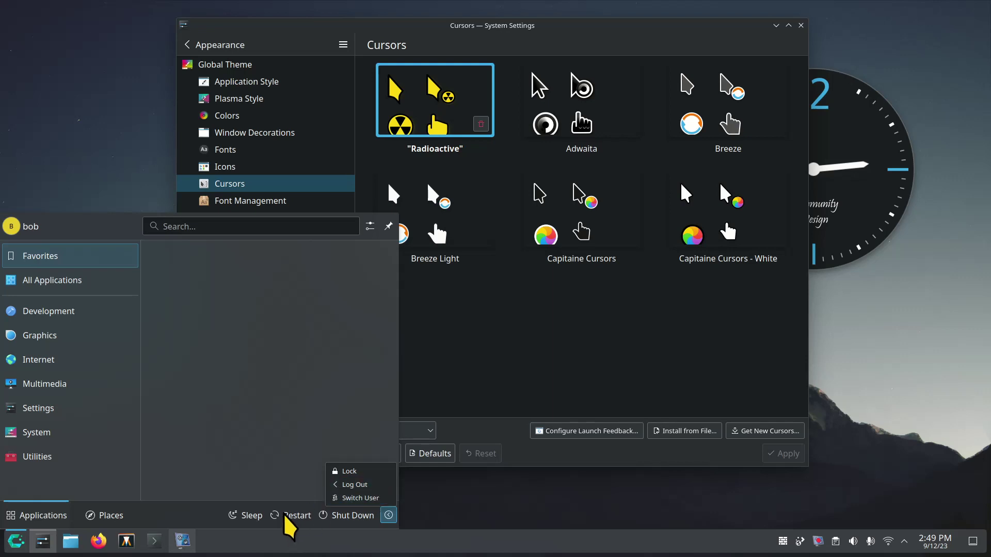
{"action": "key", "text": "Escape"}
{"action": "left_click", "coordinate": [543, 335]}
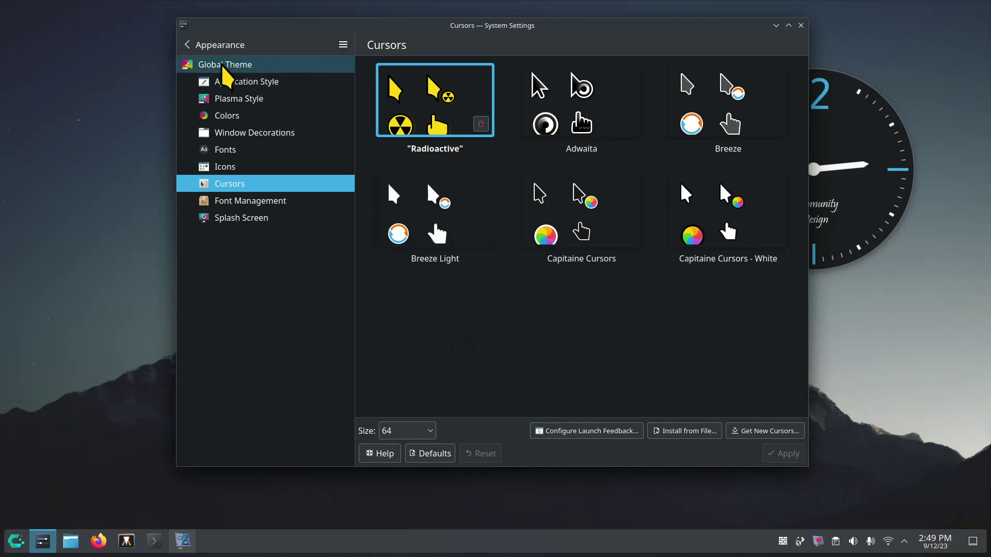
View Workspace Behavior's General Behavior page, move the window, then return to all categories
{"action": "left_click", "coordinate": [187, 45]}
{"action": "left_click", "coordinate": [239, 104]}
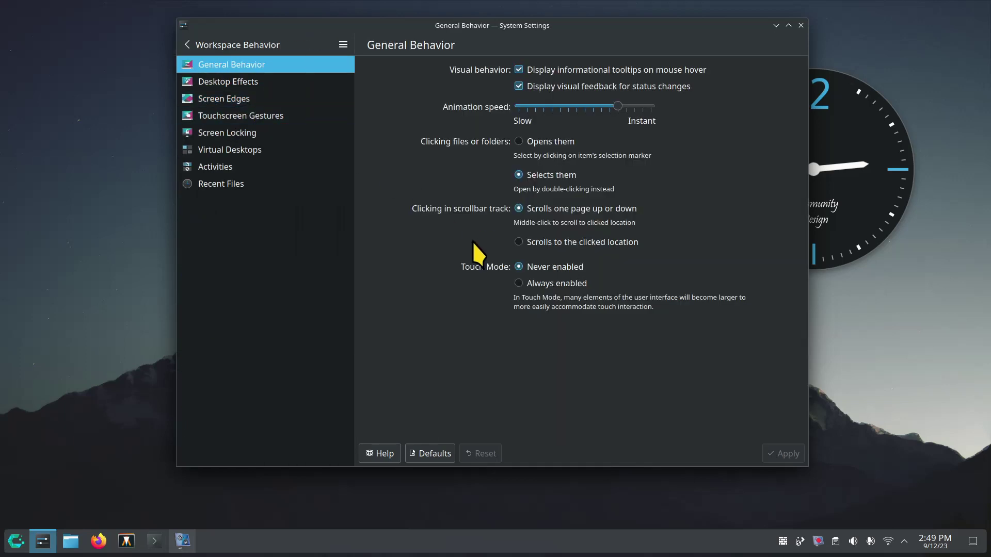
{"action": "left_click_drag", "start_coordinate": [537, 29], "coordinate": [613, 50]}
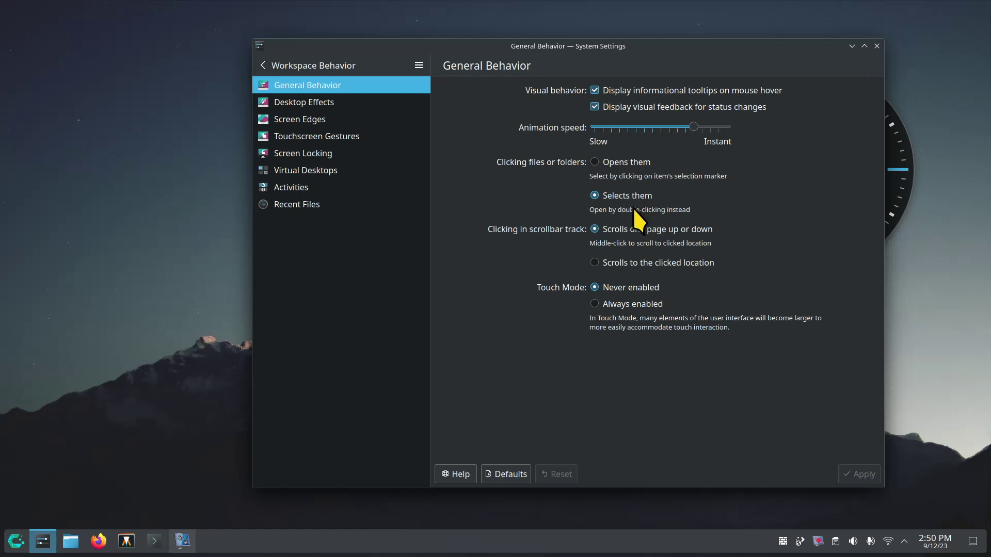
{"action": "left_click", "coordinate": [262, 65]}
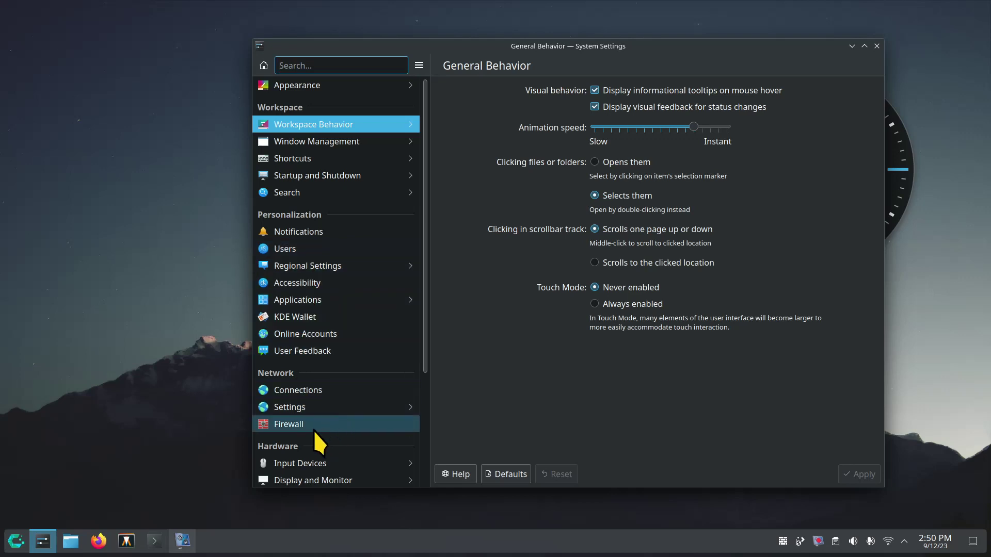
Show About this System, listing CachyOS with KDE Plasma 5.27.7 and 15.5 GiB RAM
{"action": "scroll", "coordinate": [425, 355], "scroll_direction": "down", "scroll_amount": 1}
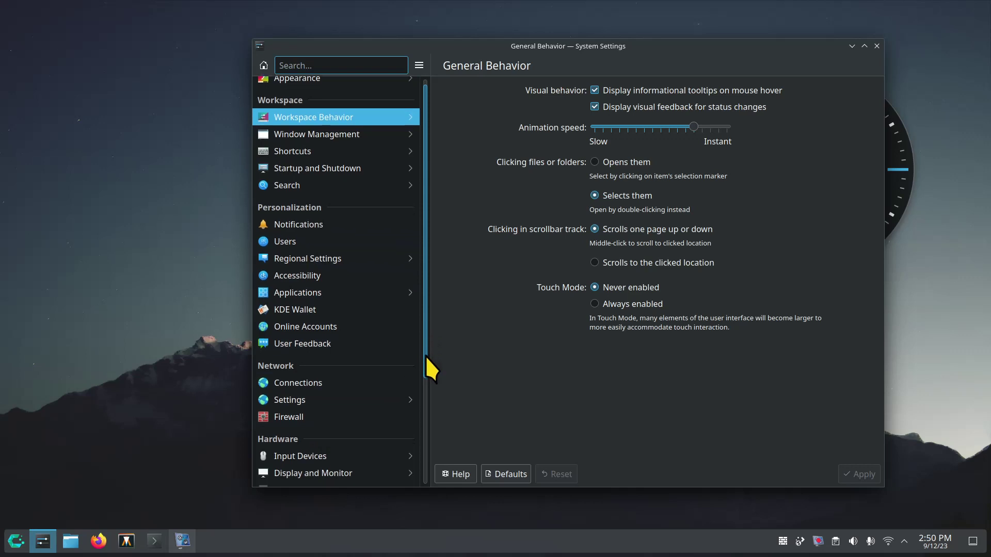
{"action": "left_click_drag", "start_coordinate": [426, 357], "coordinate": [434, 448]}
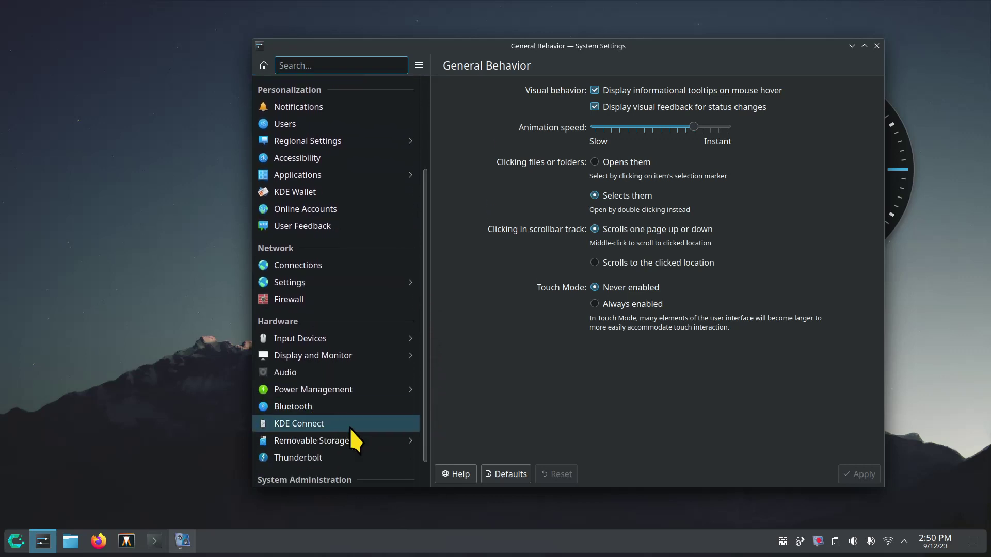
{"action": "scroll", "coordinate": [427, 449], "scroll_direction": "down", "scroll_amount": 1}
{"action": "left_click", "coordinate": [349, 468]}
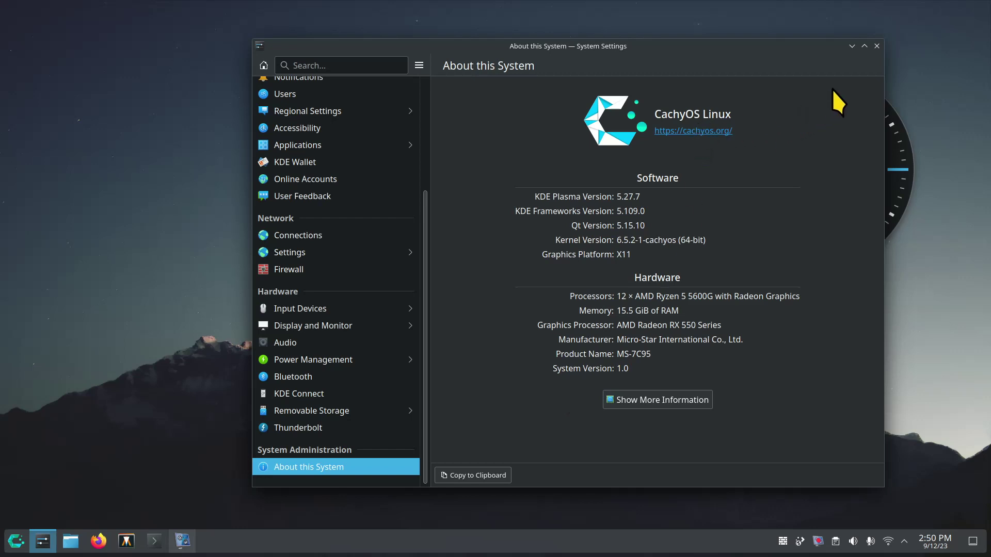
Close System Settings, open and cancel the launcher's settings dialog, then reopen the launcher
{"action": "left_click", "coordinate": [878, 48]}
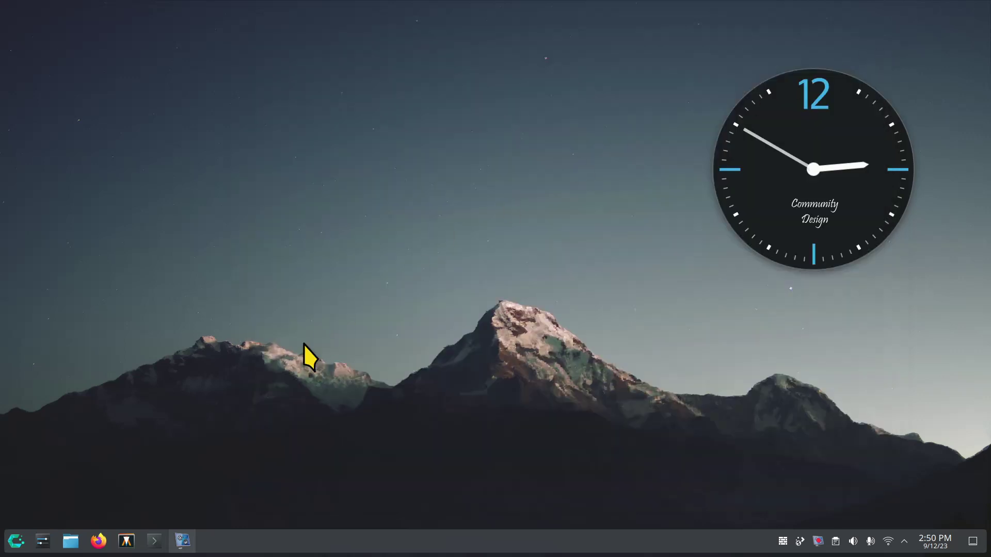
{"action": "left_click", "coordinate": [14, 541]}
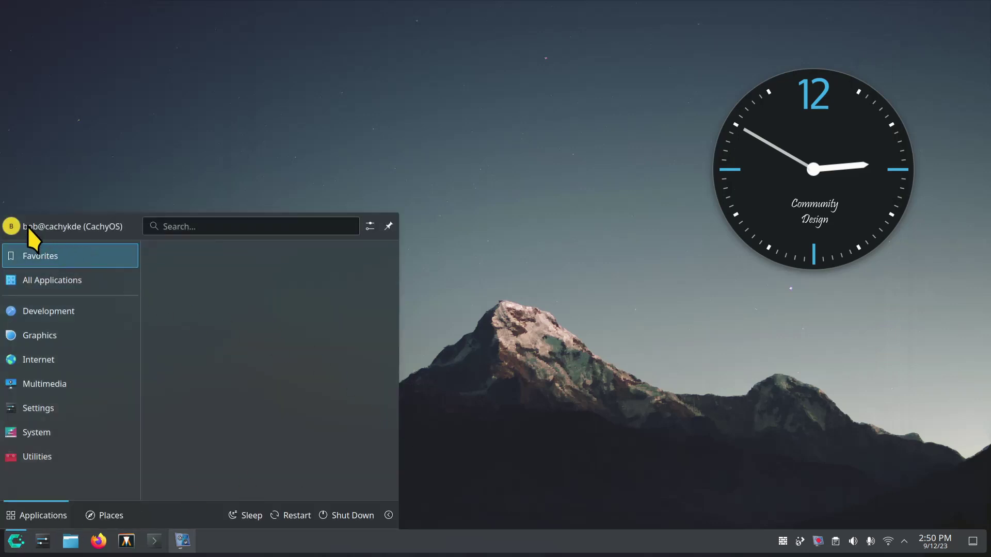
{"action": "left_click", "coordinate": [369, 226]}
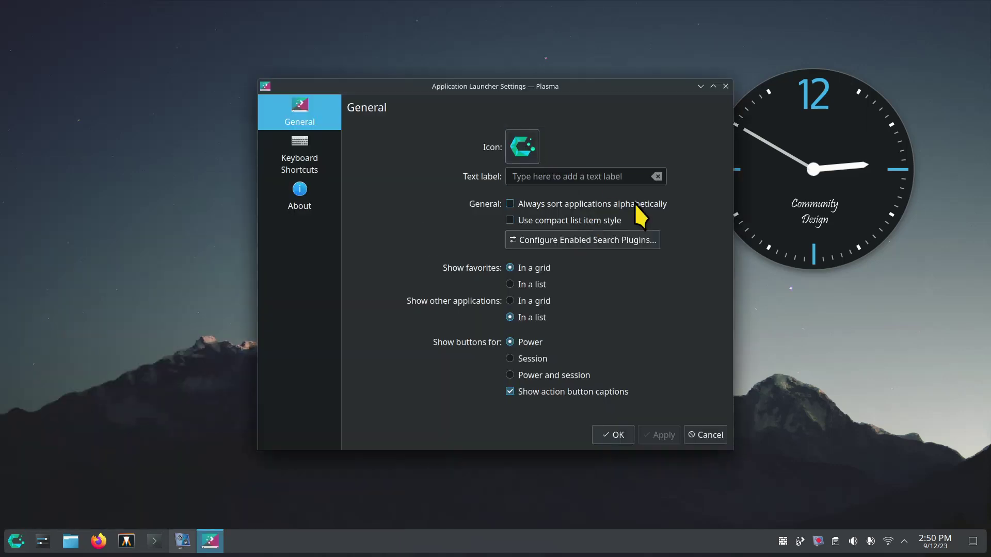
{"action": "left_click", "coordinate": [712, 436]}
{"action": "left_click", "coordinate": [16, 541]}
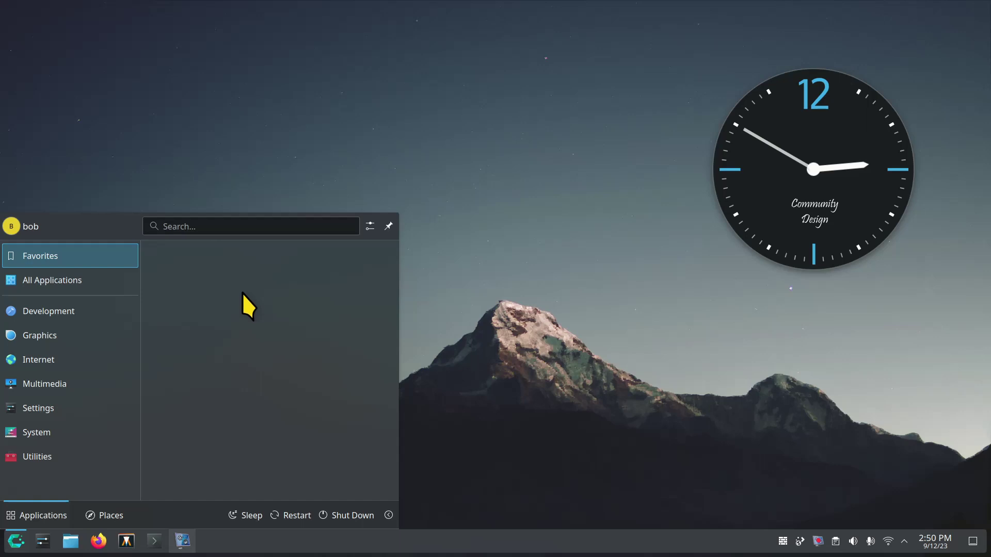
Add two Kate shortcuts to the desktop, via drag-and-drop and Add to Desktop
{"action": "mouse_move", "coordinate": [61, 314]}
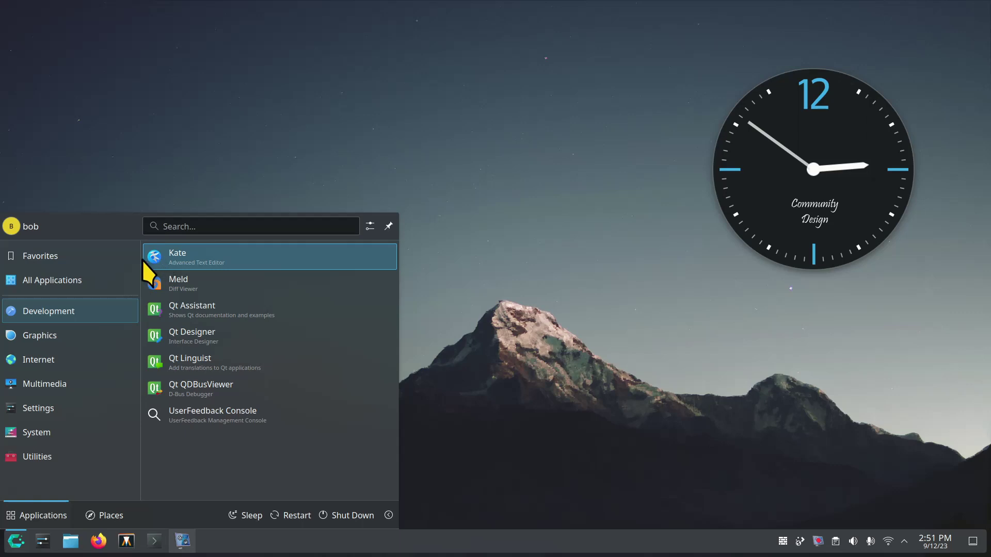
{"action": "left_click_drag", "start_coordinate": [153, 257], "coordinate": [137, 144]}
{"action": "left_click", "coordinate": [171, 192]}
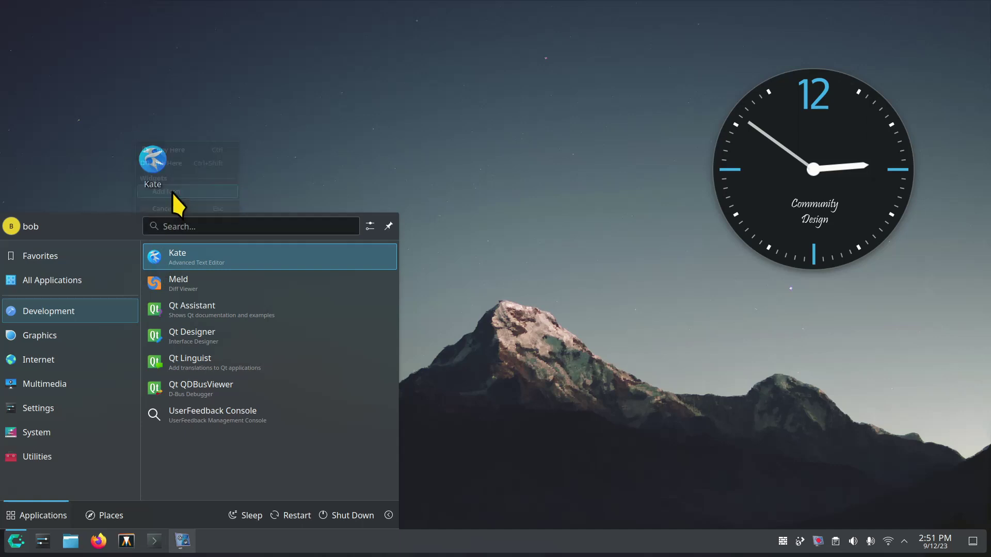
{"action": "right_click", "coordinate": [156, 258]}
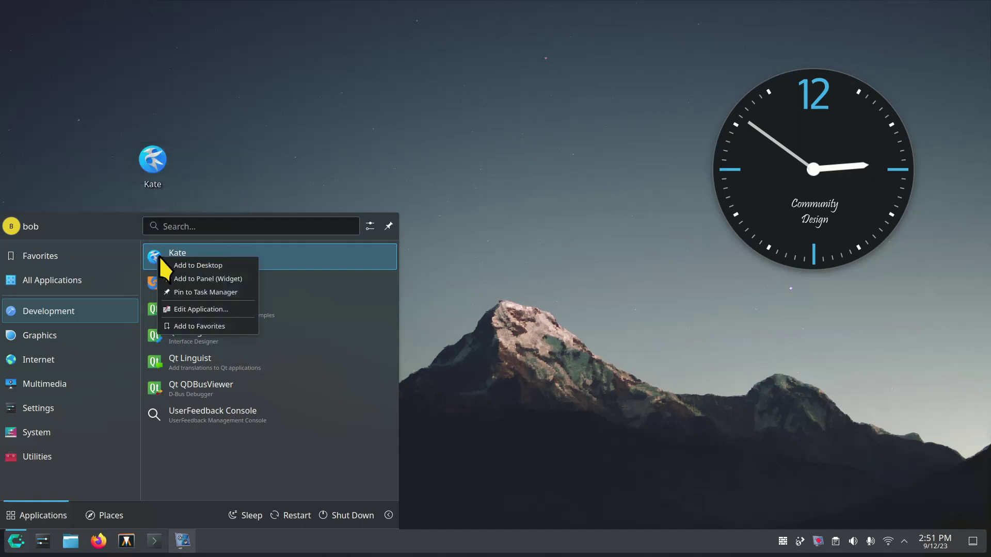
{"action": "left_click", "coordinate": [200, 266]}
{"action": "left_click_drag", "start_coordinate": [280, 176], "coordinate": [251, 126]}
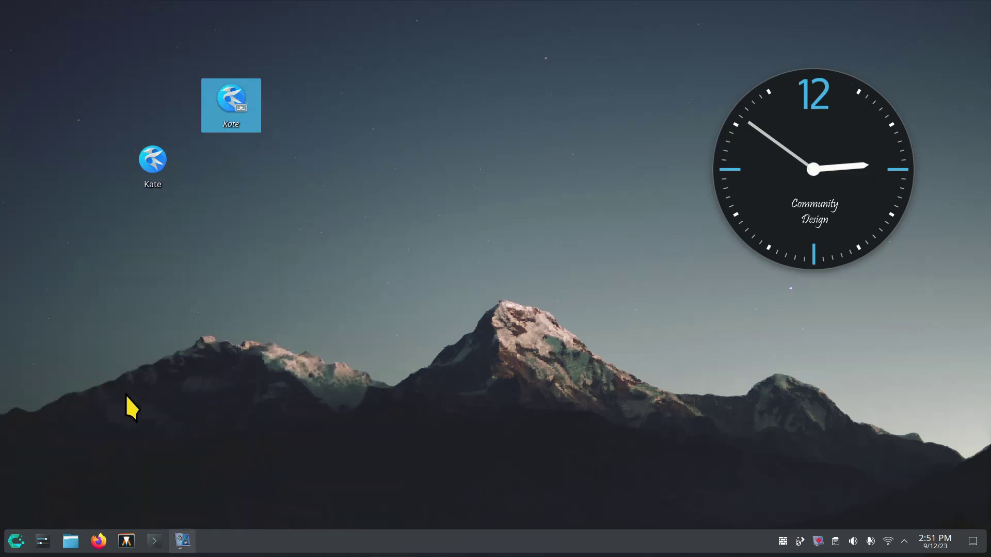
Launch Kate from each desktop shortcut and close it both times
{"action": "double_click", "coordinate": [165, 179]}
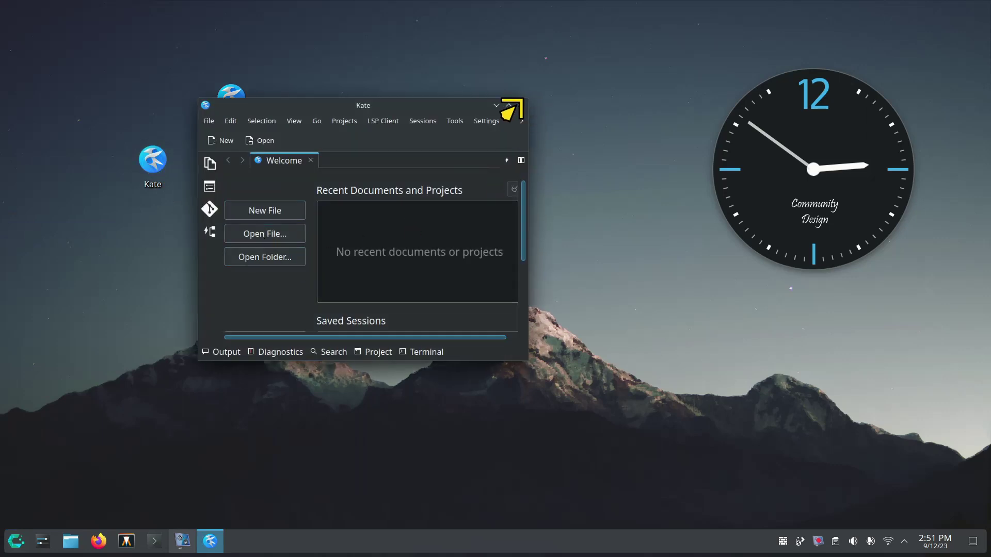
{"action": "left_click", "coordinate": [518, 105]}
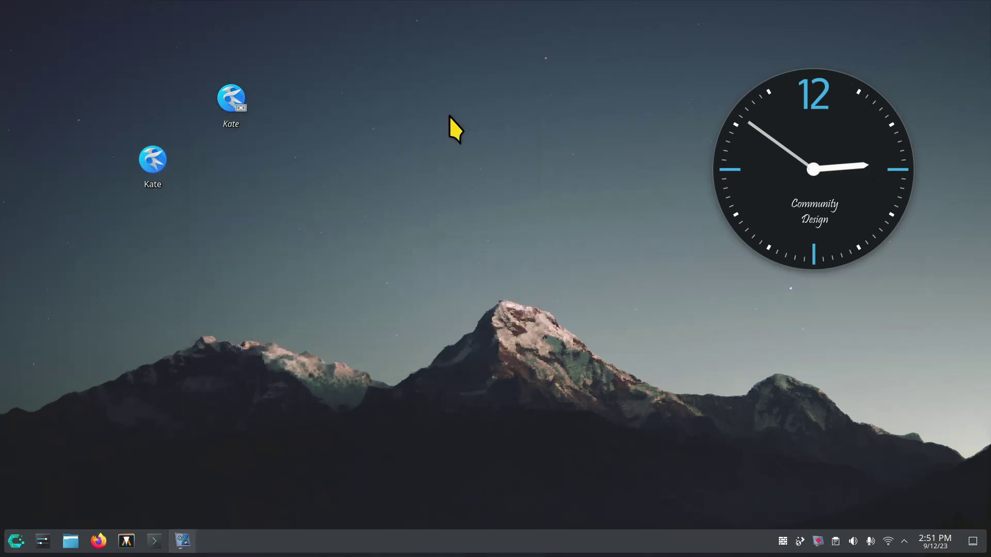
{"action": "double_click", "coordinate": [234, 106]}
{"action": "left_click", "coordinate": [519, 106]}
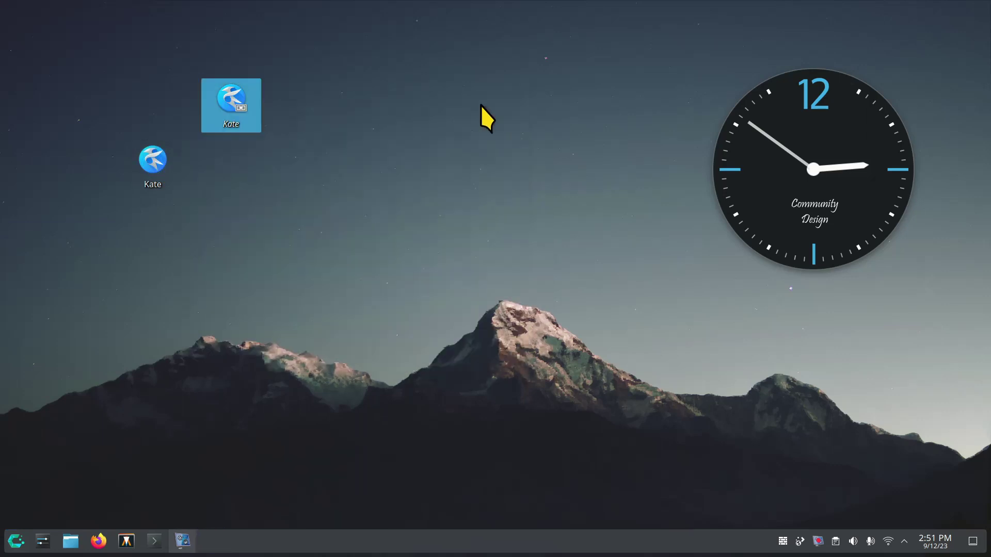
Pin Kate to the task manager and drag a second Kate launcher onto the panel
{"action": "left_click", "coordinate": [6, 548]}
{"action": "left_click", "coordinate": [47, 312]}
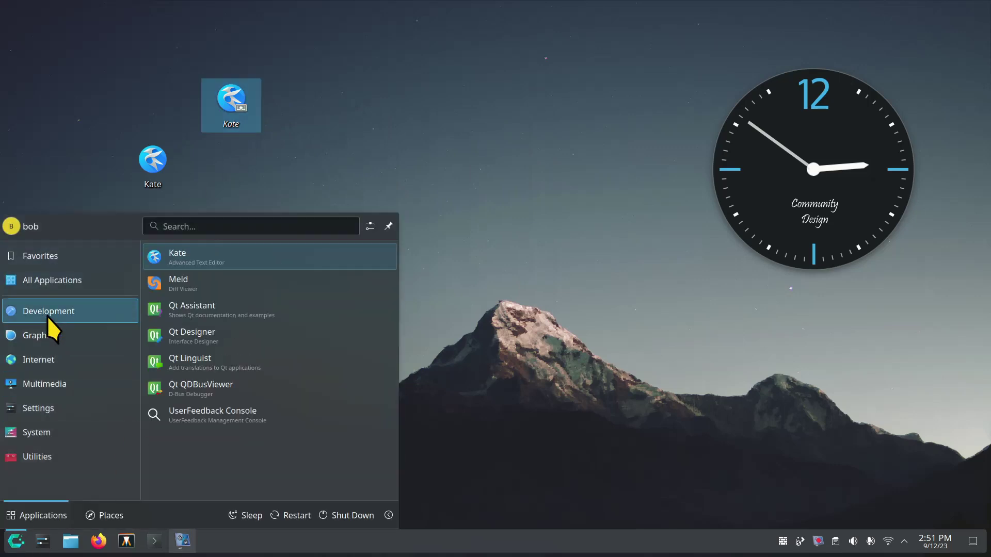
{"action": "right_click", "coordinate": [189, 254]}
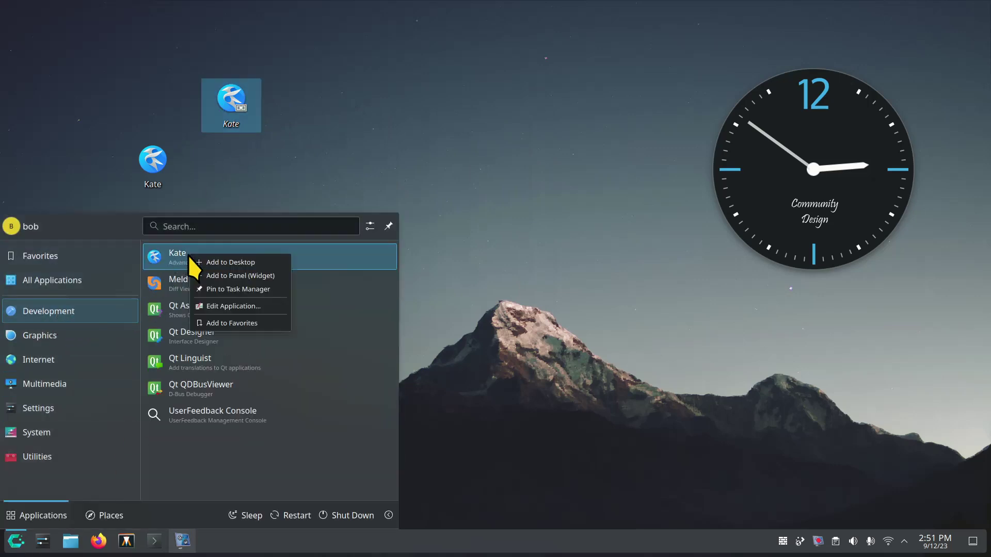
{"action": "left_click", "coordinate": [261, 289]}
{"action": "left_click_drag", "start_coordinate": [155, 262], "coordinate": [237, 540]}
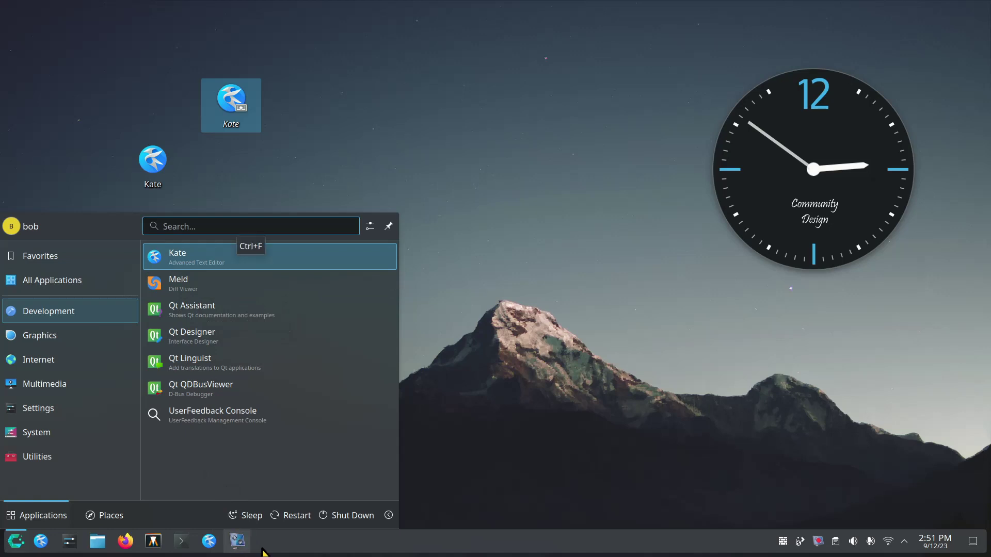
{"action": "left_click", "coordinate": [475, 364]}
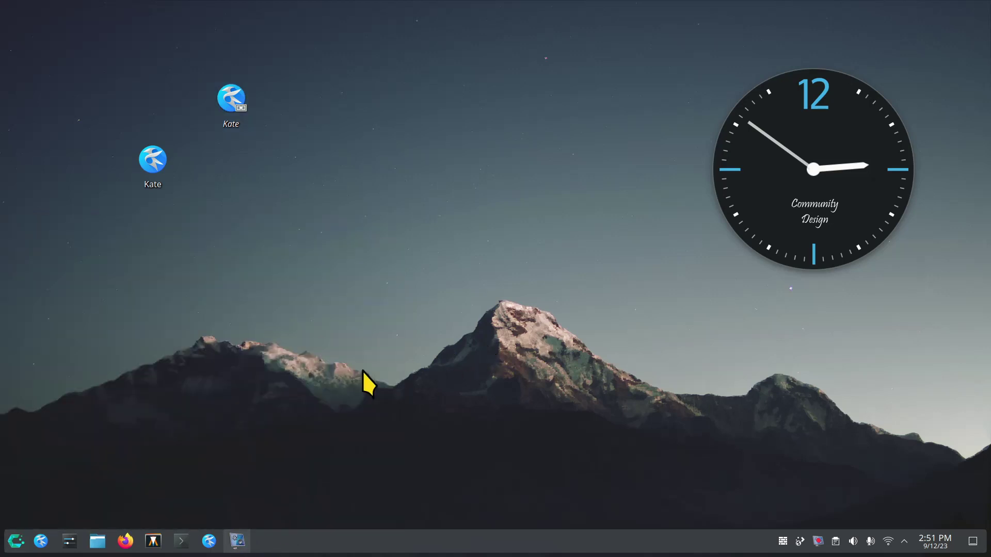
Launch Kate from the panel launcher and the pinned task, closing it each time
{"action": "left_click", "coordinate": [40, 541]}
{"action": "left_click", "coordinate": [520, 106]}
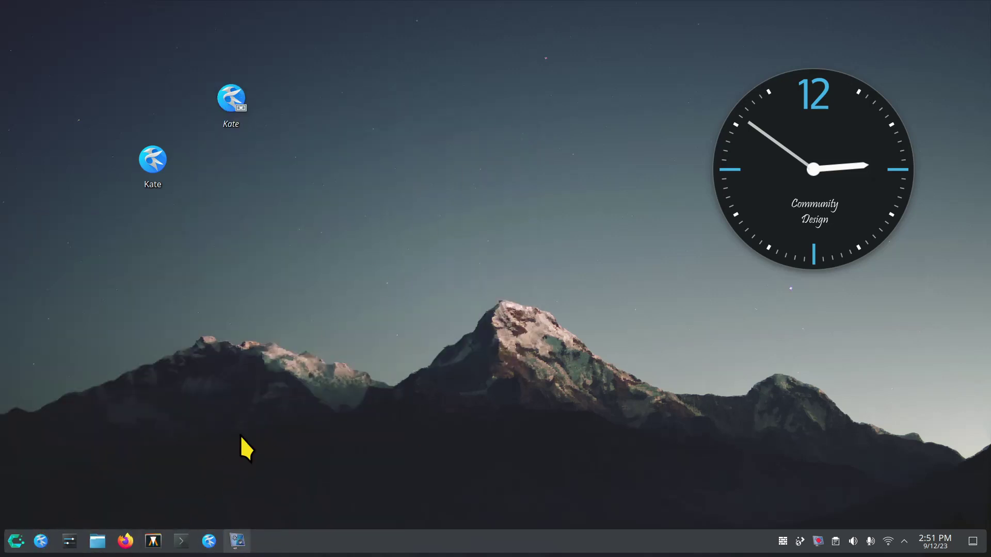
{"action": "left_click", "coordinate": [208, 541]}
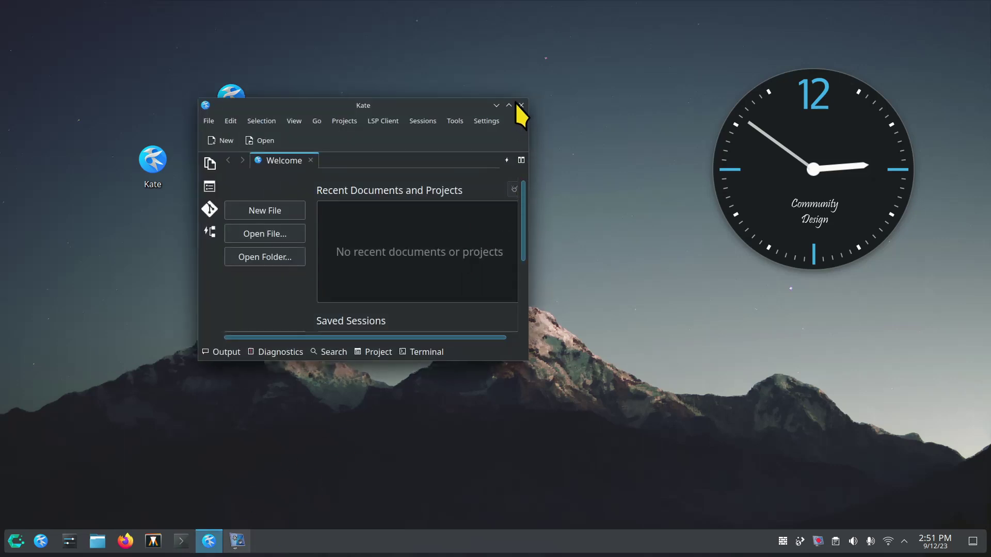
{"action": "left_click", "coordinate": [520, 105]}
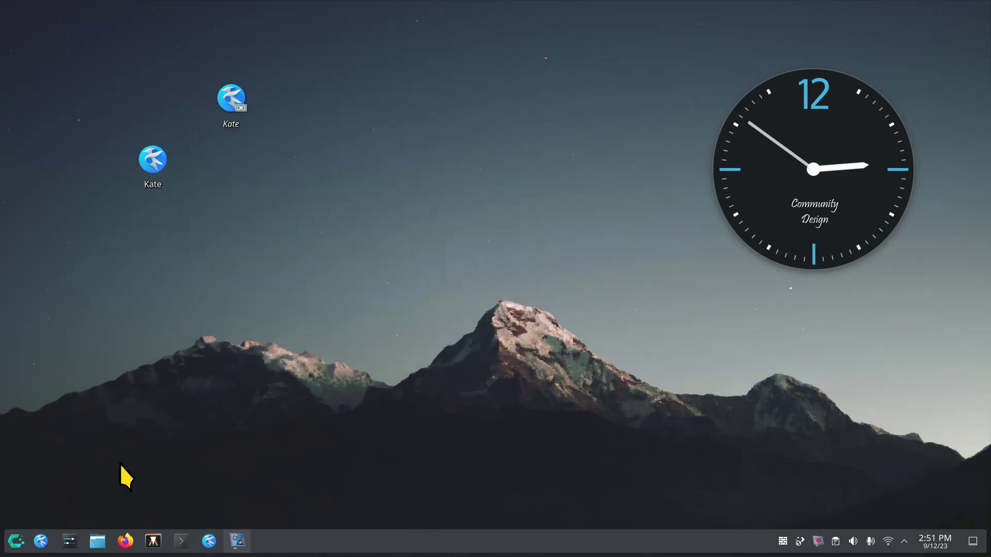
Unpin Kate from the task manager
{"action": "right_click", "coordinate": [209, 535]}
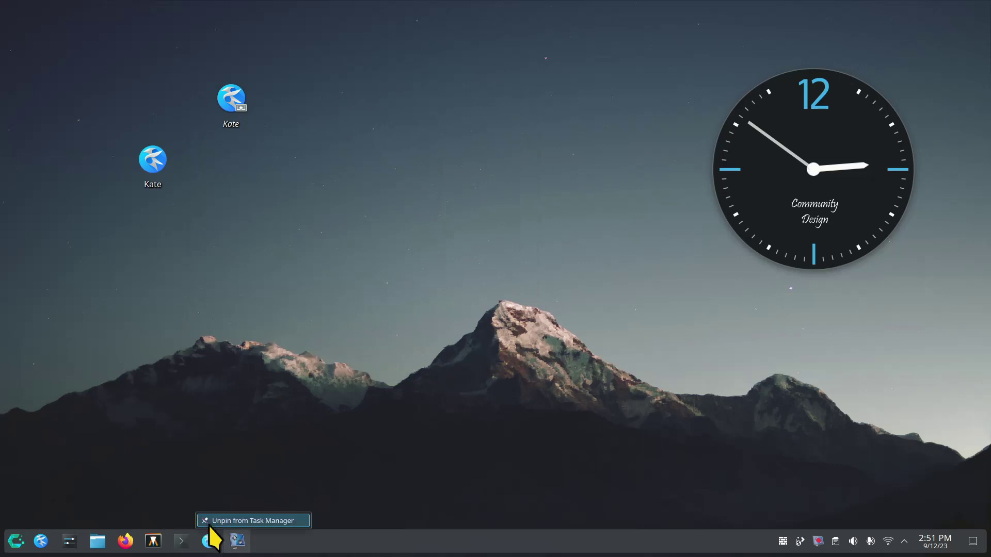
{"action": "left_click", "coordinate": [209, 448]}
{"action": "right_click", "coordinate": [47, 533]}
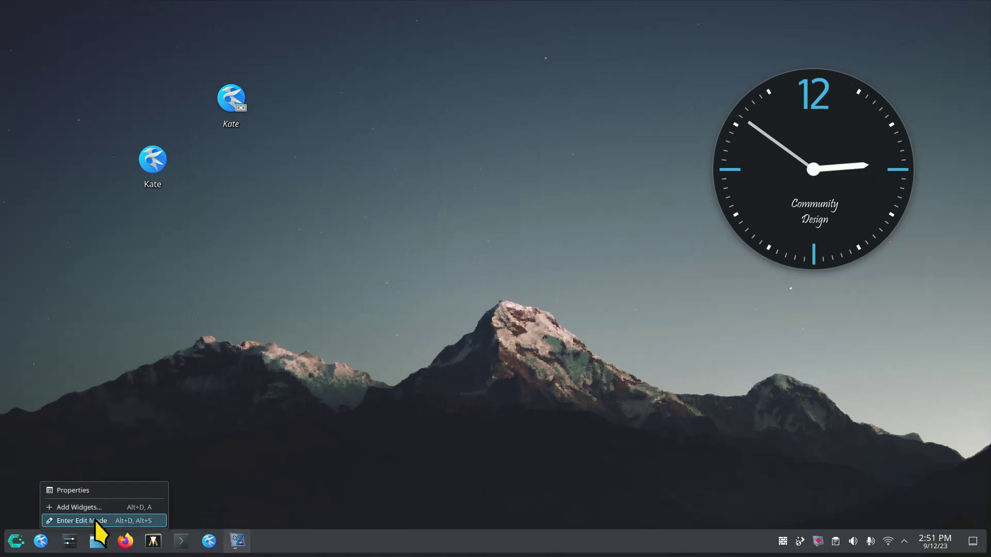
{"action": "left_click", "coordinate": [234, 490]}
{"action": "right_click", "coordinate": [209, 539]}
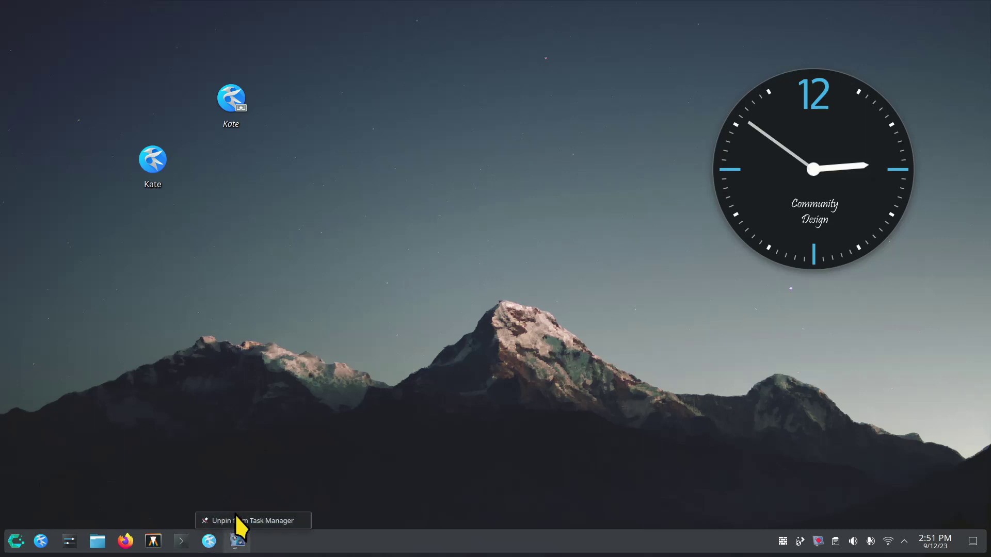
{"action": "left_click", "coordinate": [78, 448]}
{"action": "right_click", "coordinate": [42, 541]}
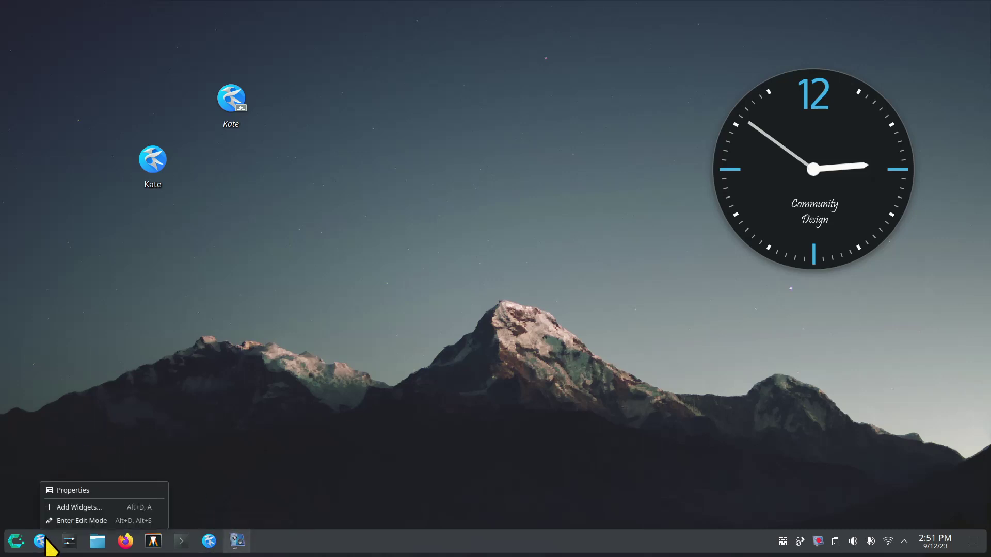
{"action": "left_click", "coordinate": [279, 438]}
{"action": "right_click", "coordinate": [209, 542]}
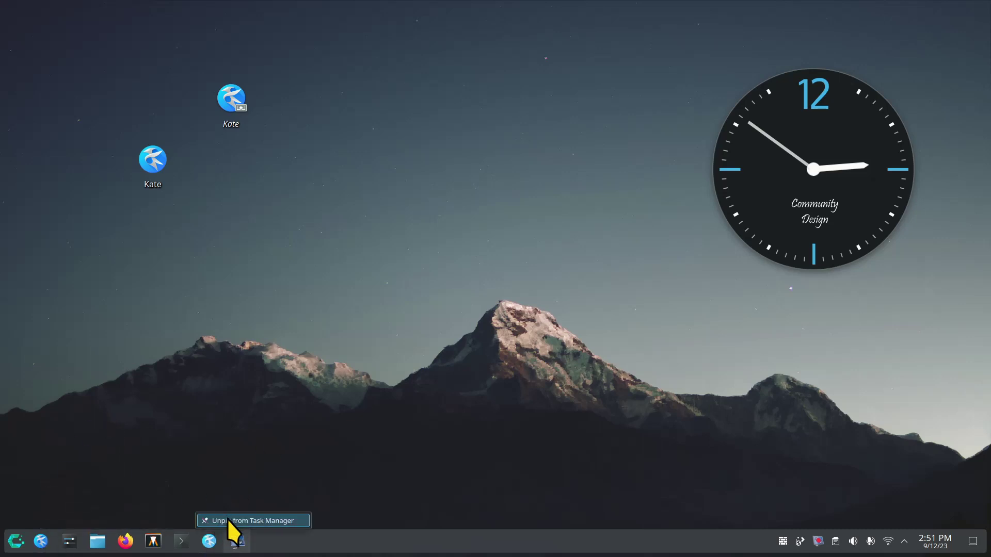
{"action": "left_click", "coordinate": [228, 521]}
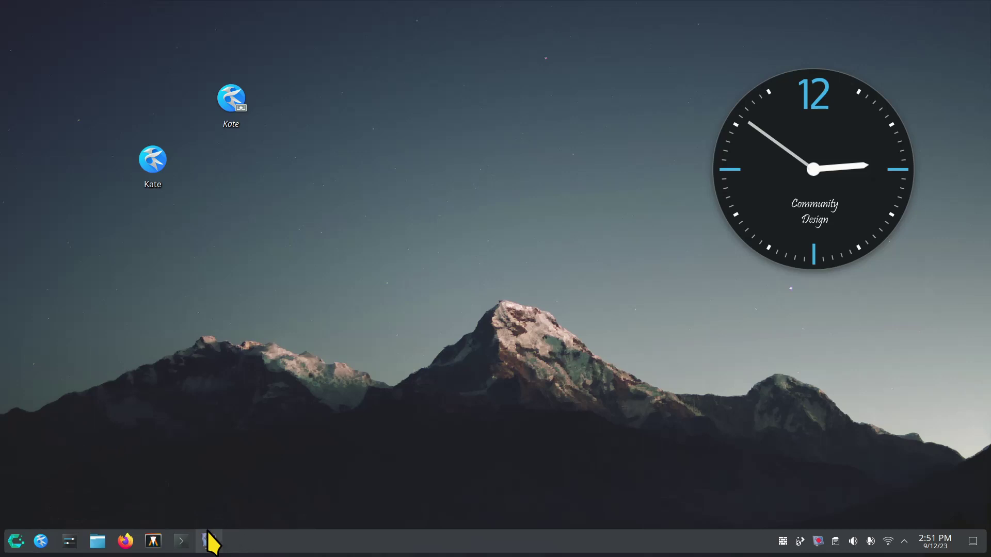
Remove the Kate launcher widget from the panel in edit mode and dismiss the notification
{"action": "right_click", "coordinate": [379, 543]}
{"action": "left_click", "coordinate": [418, 522]}
{"action": "mouse_move", "coordinate": [78, 540]}
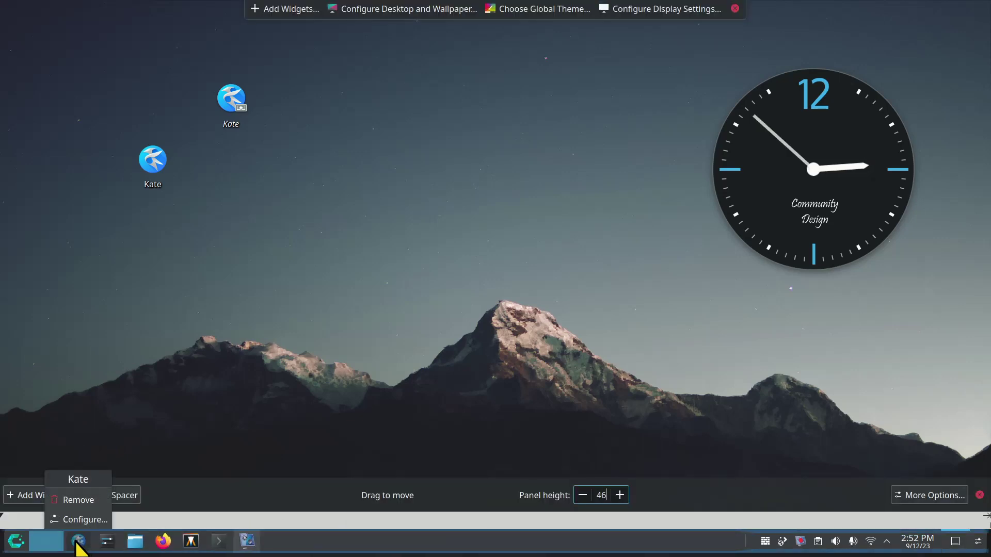
{"action": "left_click", "coordinate": [77, 500]}
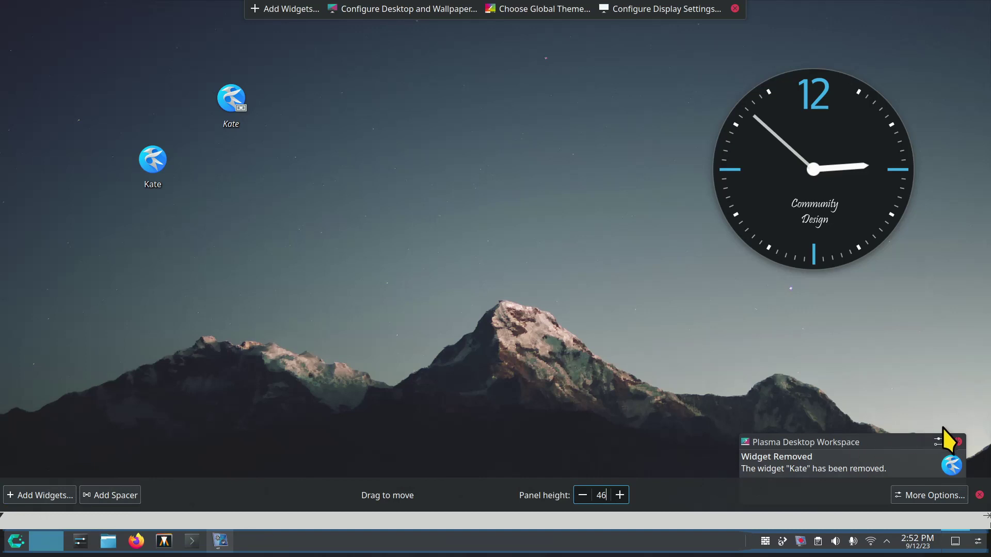
{"action": "left_click", "coordinate": [957, 443]}
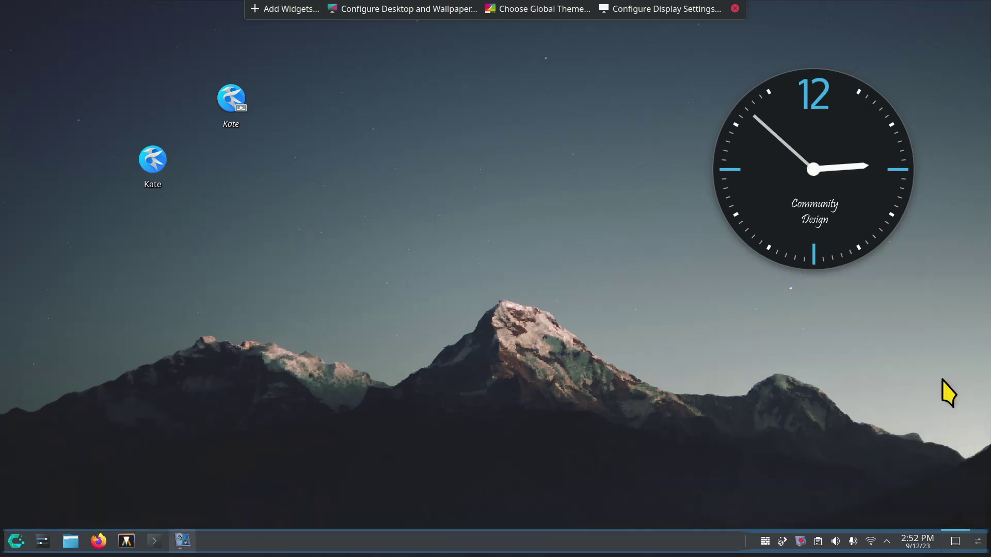
Exit panel edit mode, remove the lower Kate icon and move the upper one to trash
{"action": "left_click", "coordinate": [736, 9]}
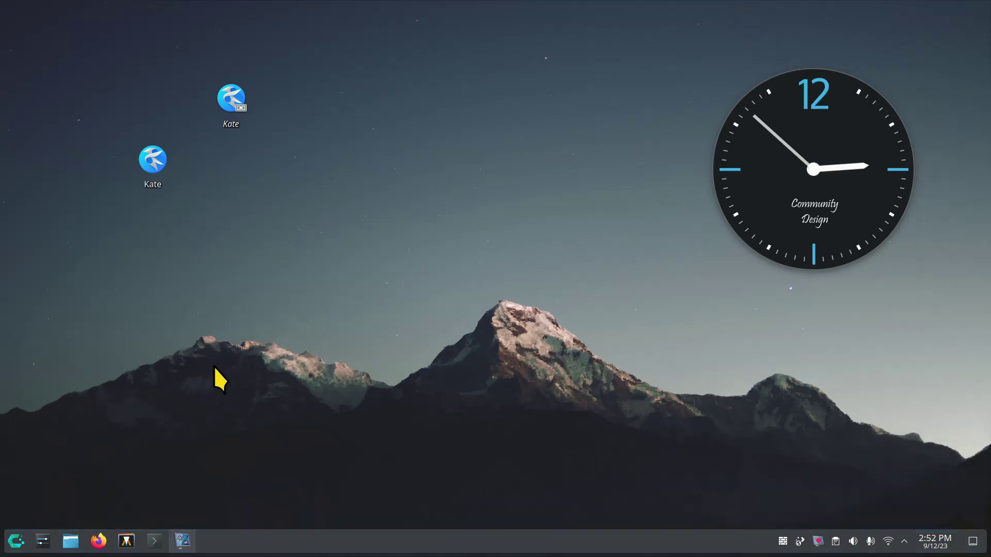
{"action": "right_click", "coordinate": [158, 157]}
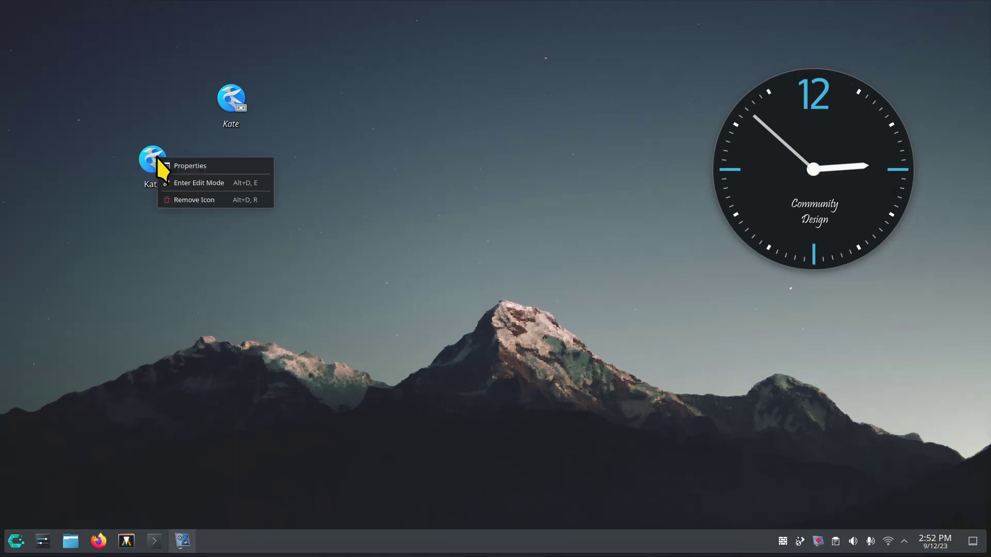
{"action": "left_click", "coordinate": [195, 202]}
{"action": "right_click", "coordinate": [232, 101]}
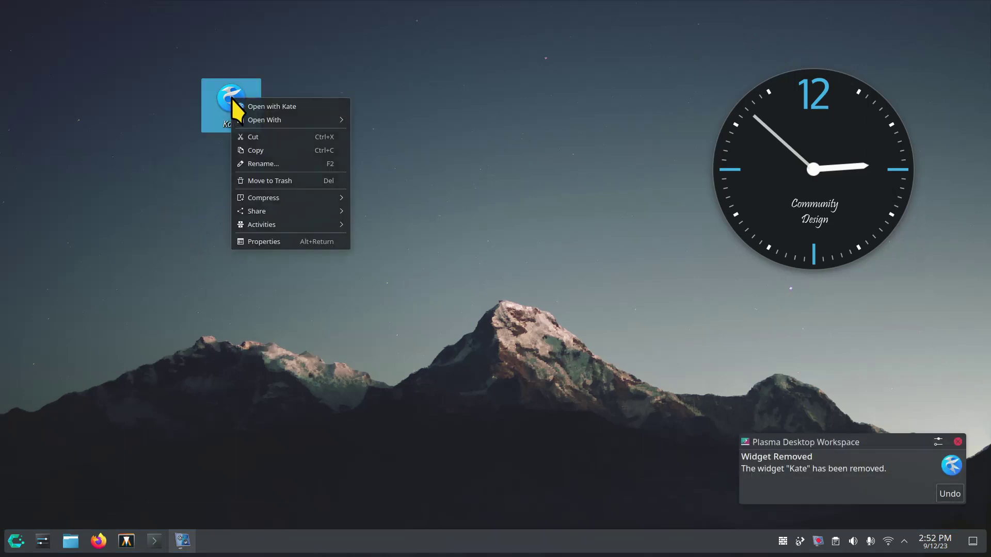
{"action": "left_click", "coordinate": [284, 180]}
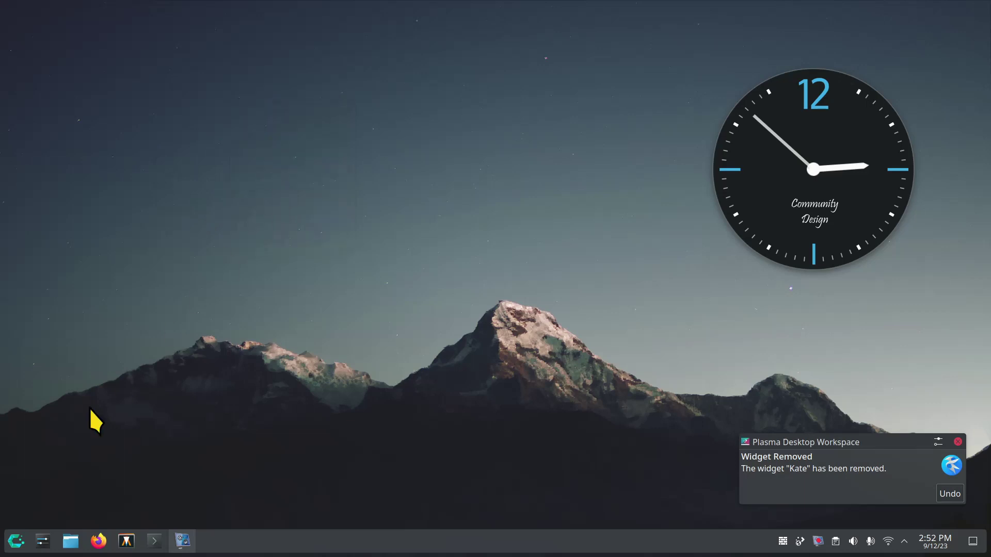
Open the launcher, dismiss the Widget Removed notice, and browse the Graphics and Internet categories
{"action": "left_click", "coordinate": [15, 540]}
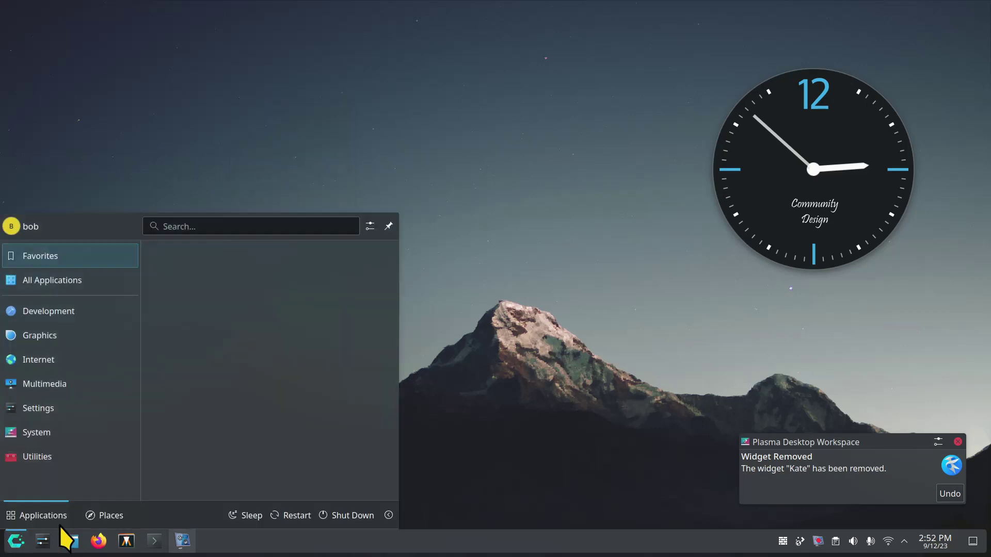
{"action": "left_click", "coordinate": [957, 442]}
{"action": "mouse_move", "coordinate": [59, 317]}
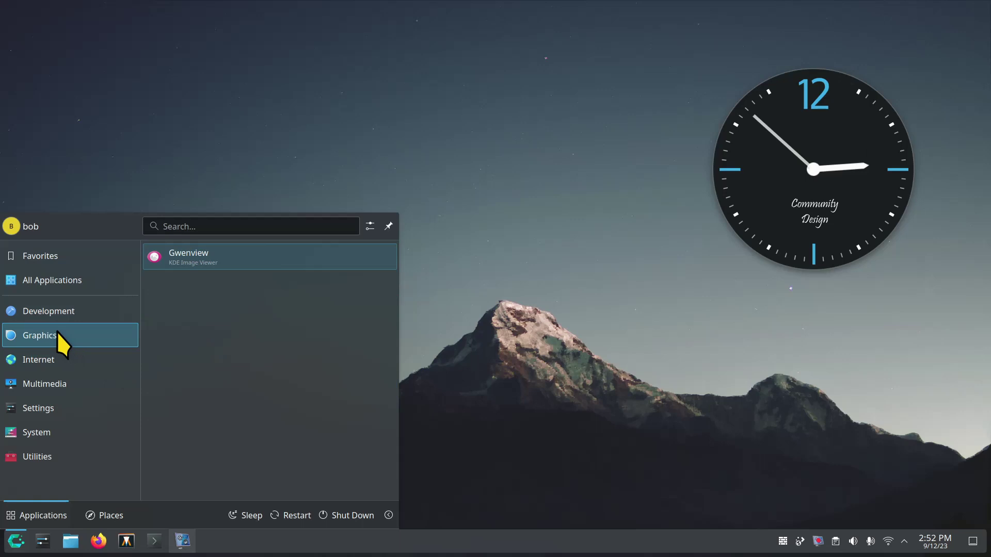
{"action": "mouse_move", "coordinate": [55, 359]}
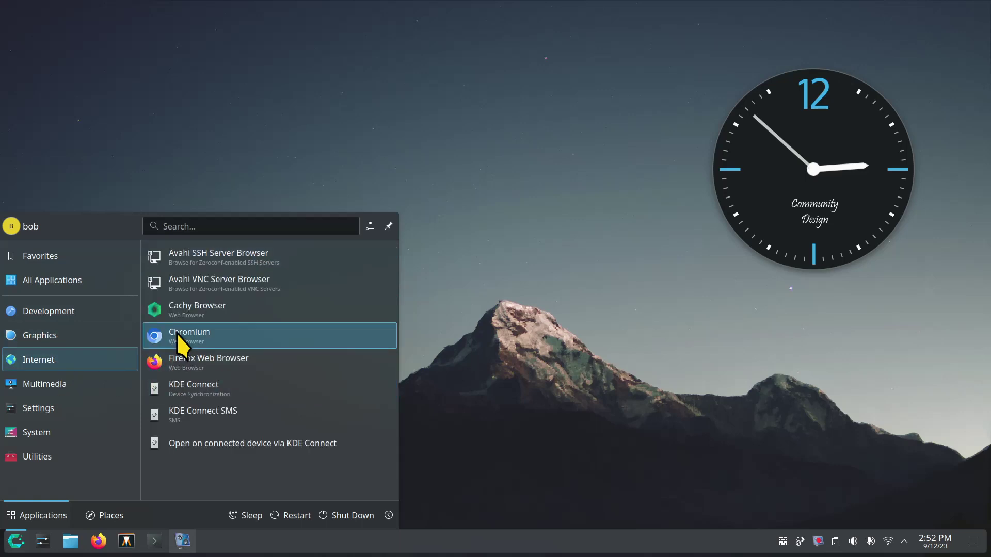
Launch Cachy Browser and confirm in its About window that it is version 117.0 (64-bit)
{"action": "left_click", "coordinate": [228, 311]}
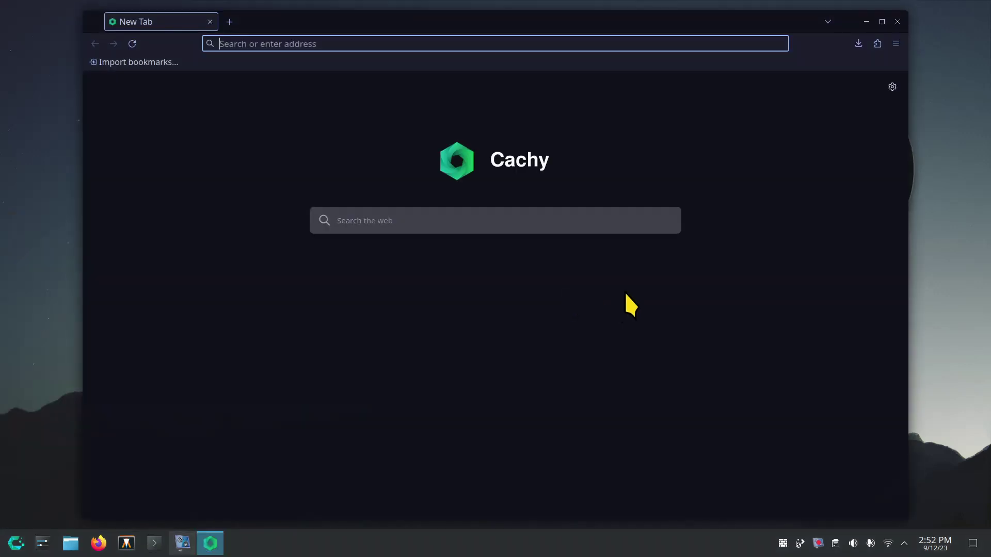
{"action": "left_click", "coordinate": [896, 44]}
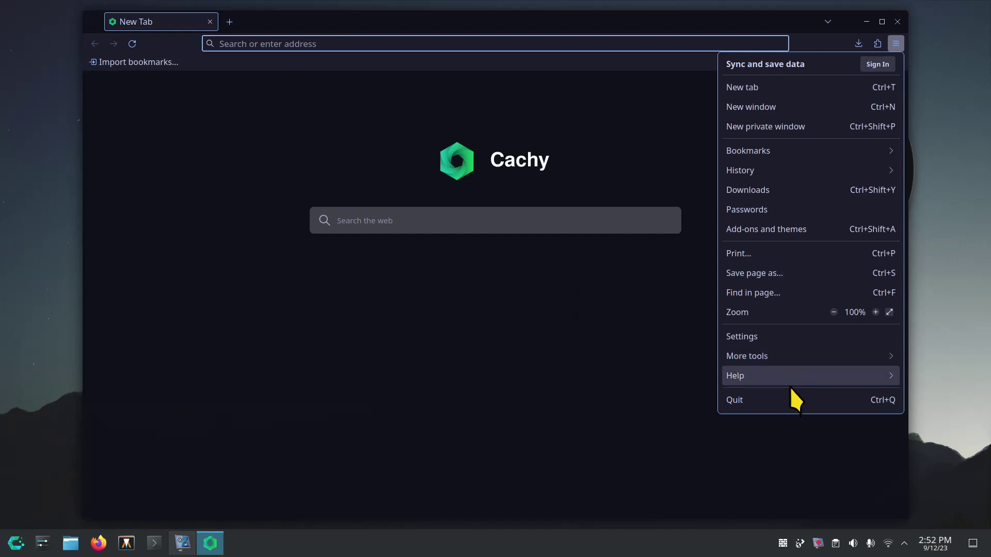
{"action": "left_click", "coordinate": [780, 373]}
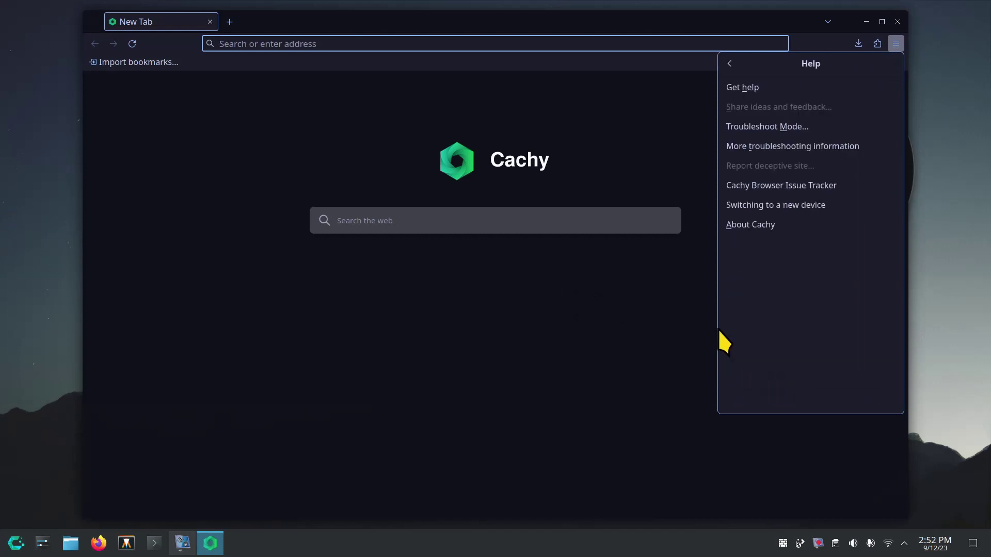
{"action": "left_click", "coordinate": [760, 227]}
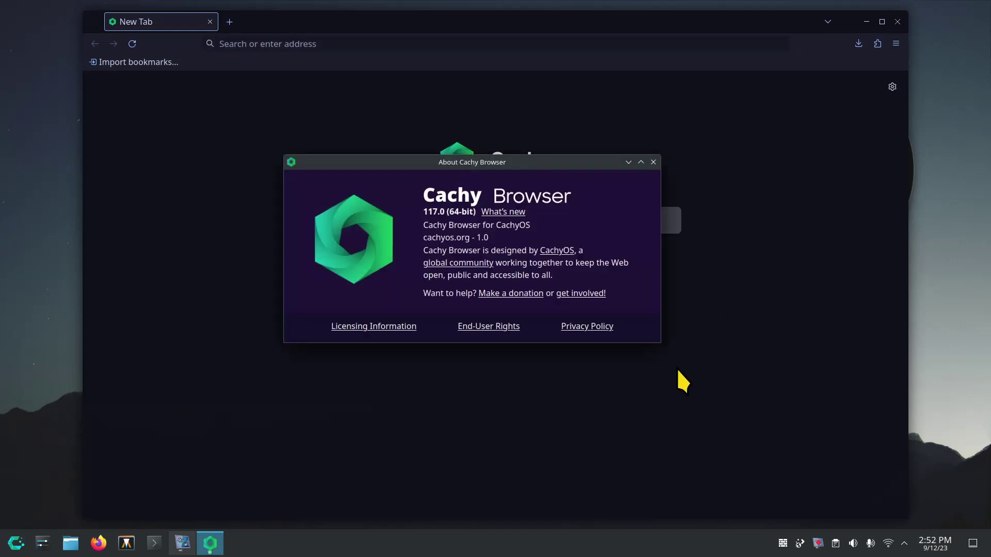
{"action": "left_click", "coordinate": [654, 162]}
Close the browser and scroll the launcher's System category down to Octopi
{"action": "left_click", "coordinate": [897, 22]}
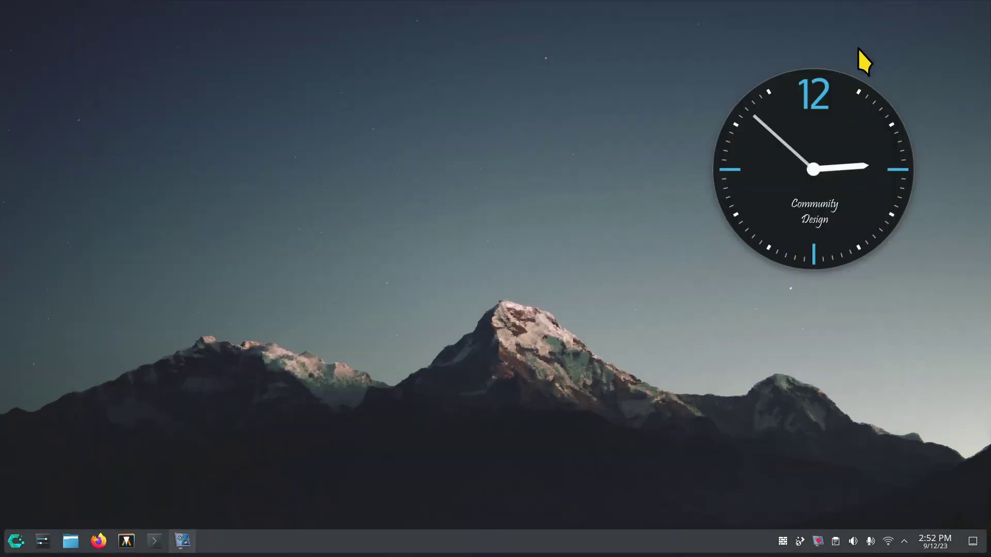
{"action": "left_click", "coordinate": [16, 541]}
{"action": "mouse_move", "coordinate": [98, 367]}
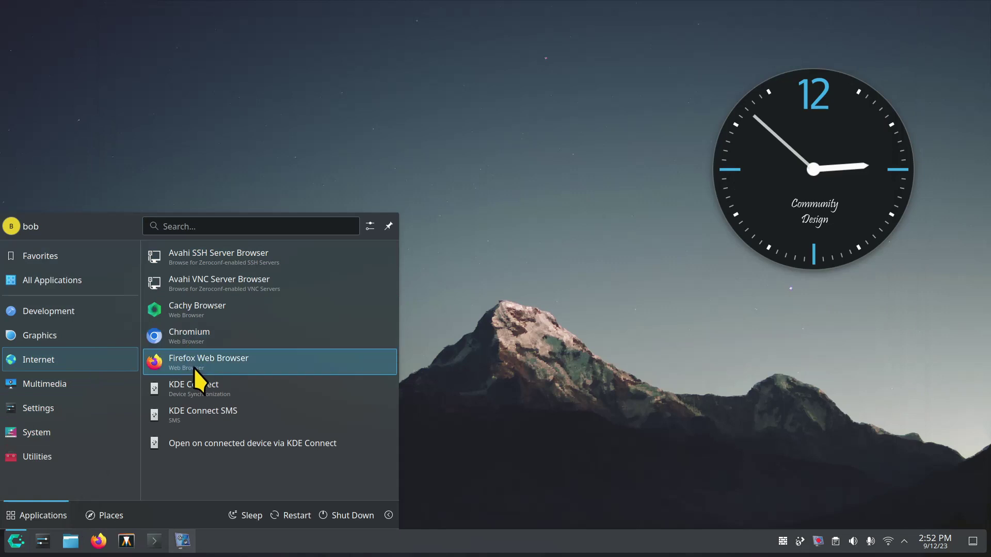
{"action": "mouse_move", "coordinate": [62, 381]}
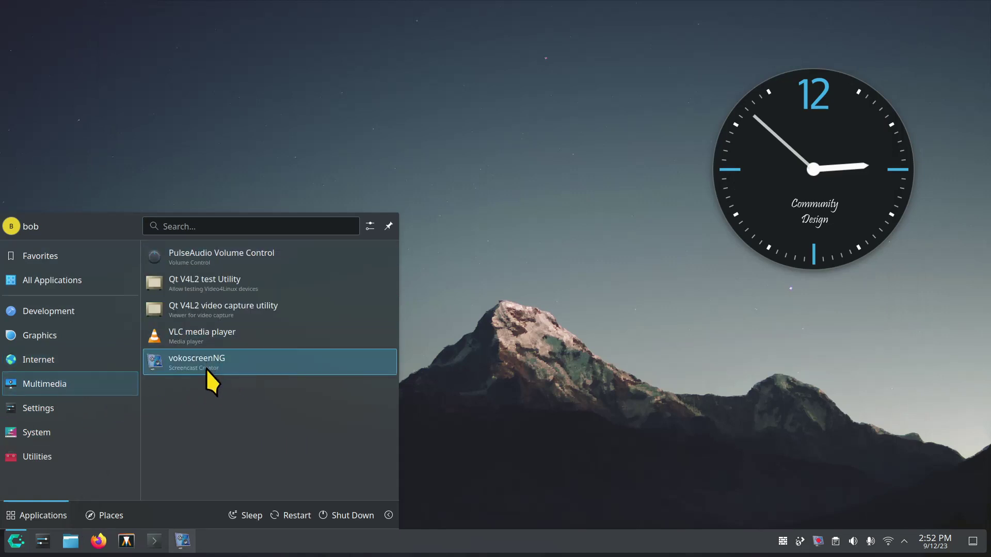
{"action": "mouse_move", "coordinate": [49, 406]}
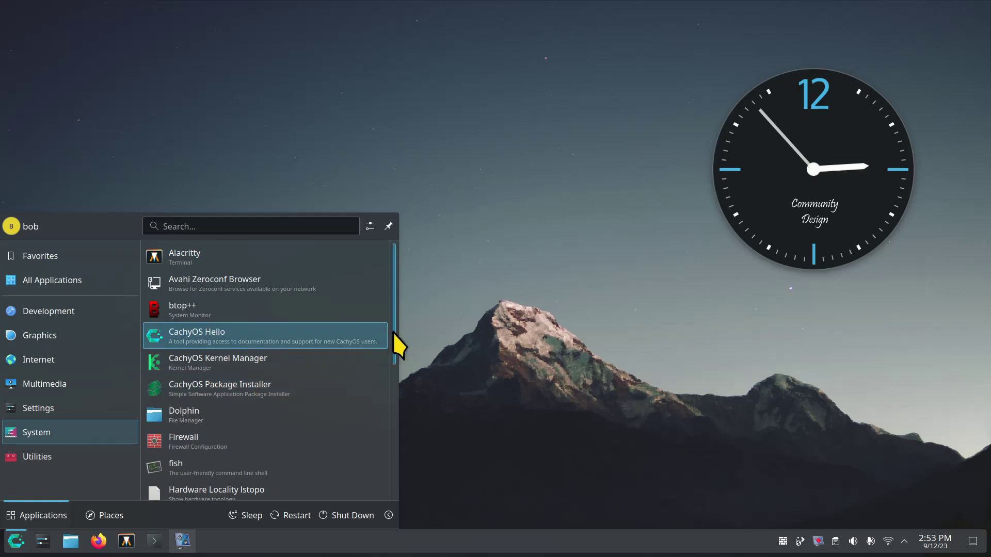
{"action": "left_click_drag", "start_coordinate": [395, 329], "coordinate": [396, 399]}
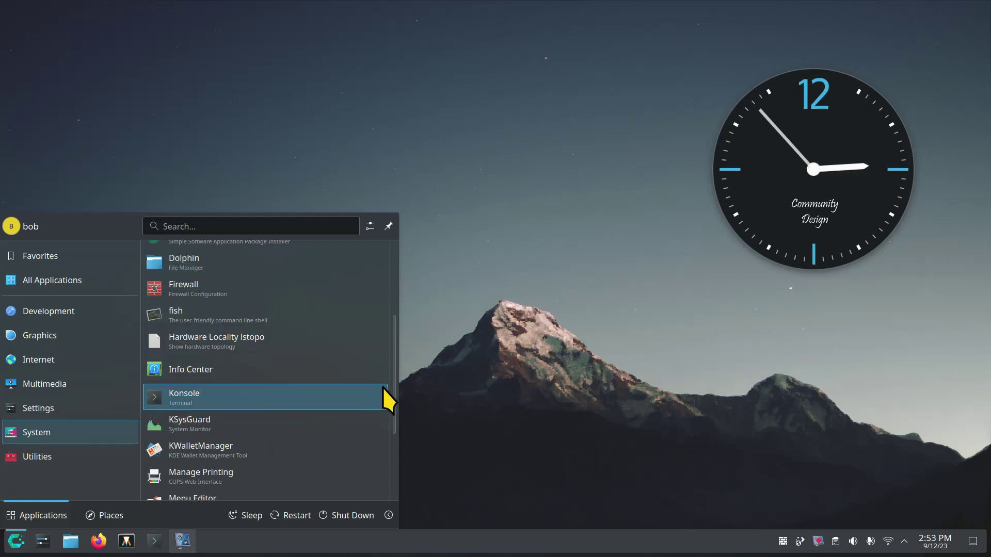
{"action": "left_click_drag", "start_coordinate": [394, 368], "coordinate": [395, 433]}
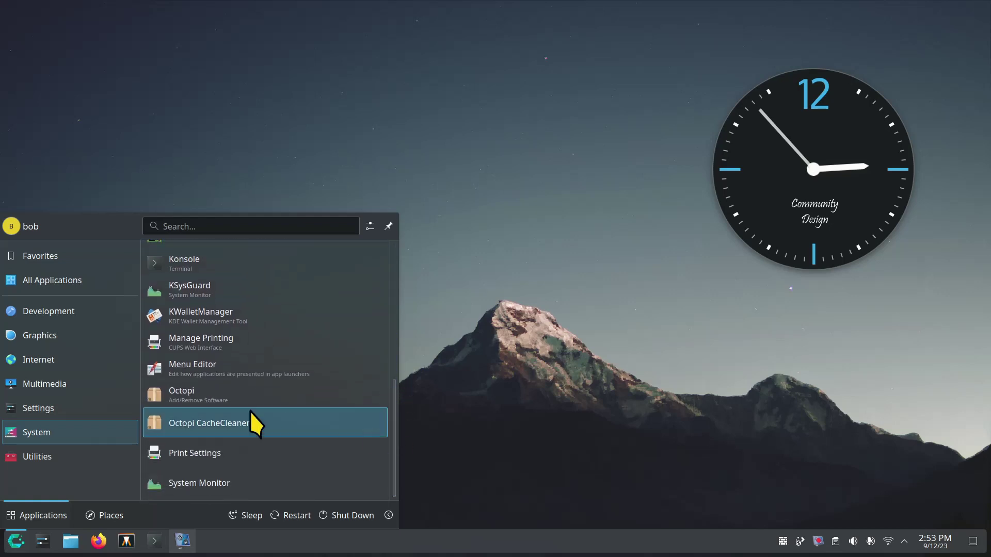
Launch Octopi, review its About version information, and move its window up and left
{"action": "left_click", "coordinate": [178, 392]}
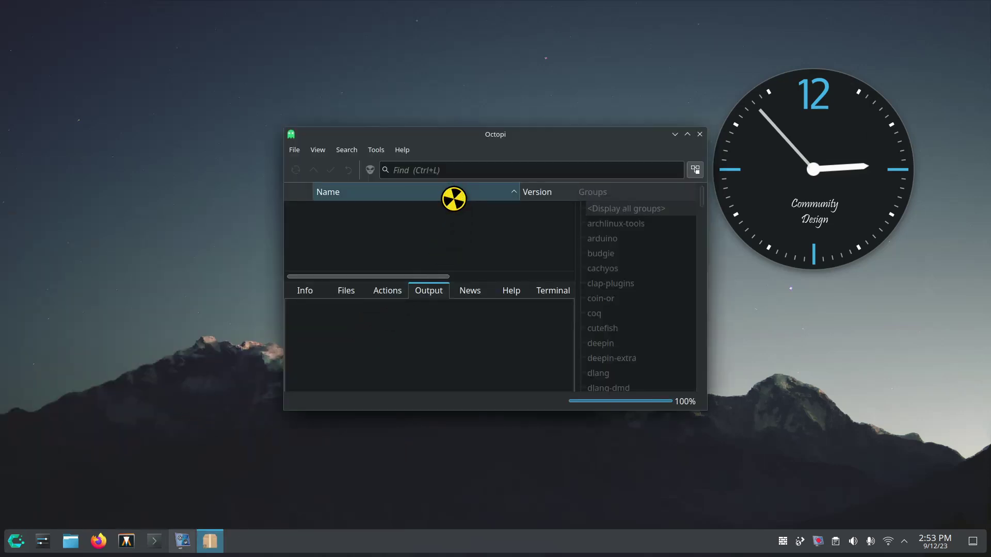
{"action": "left_click", "coordinate": [402, 150]}
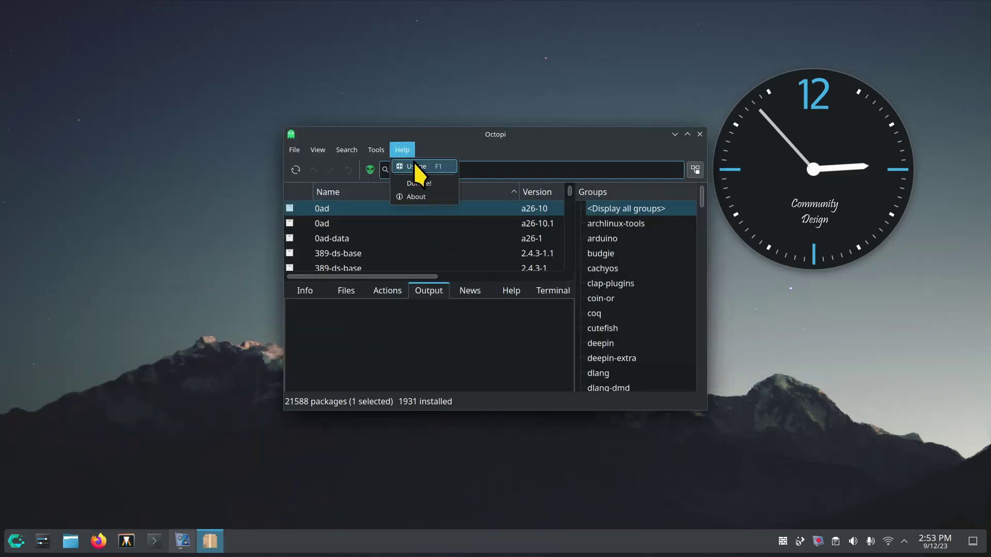
{"action": "left_click", "coordinate": [423, 199]}
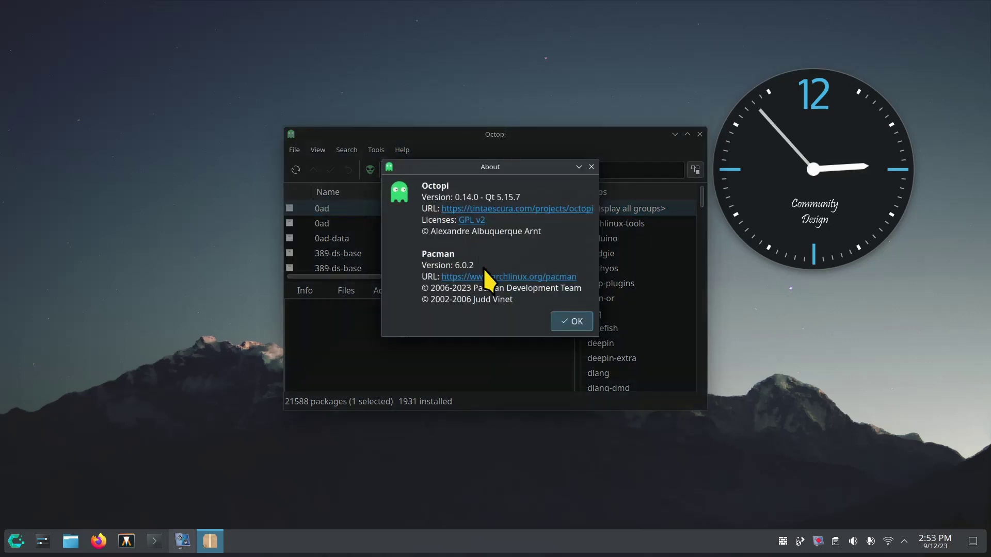
{"action": "left_click", "coordinate": [574, 323]}
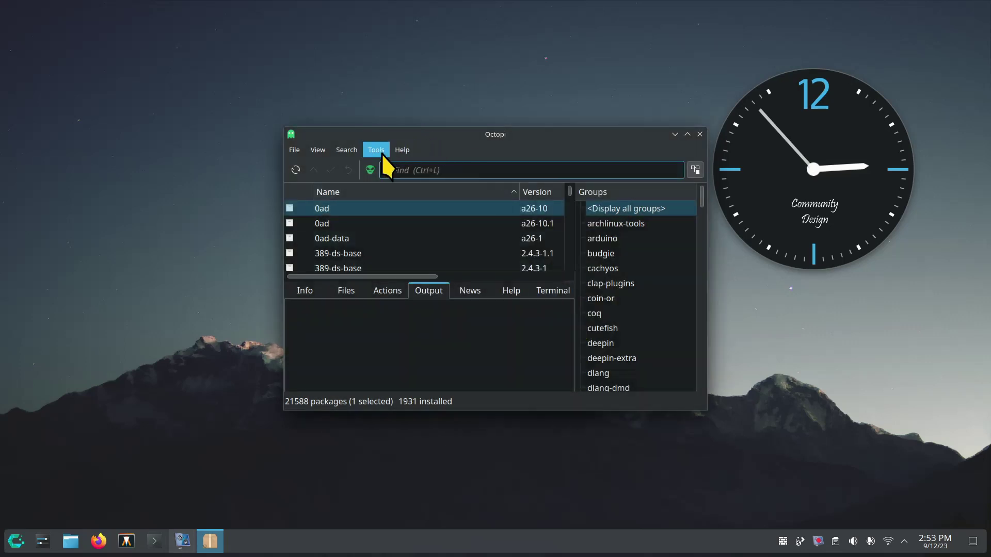
{"action": "left_click_drag", "start_coordinate": [439, 135], "coordinate": [341, 115]}
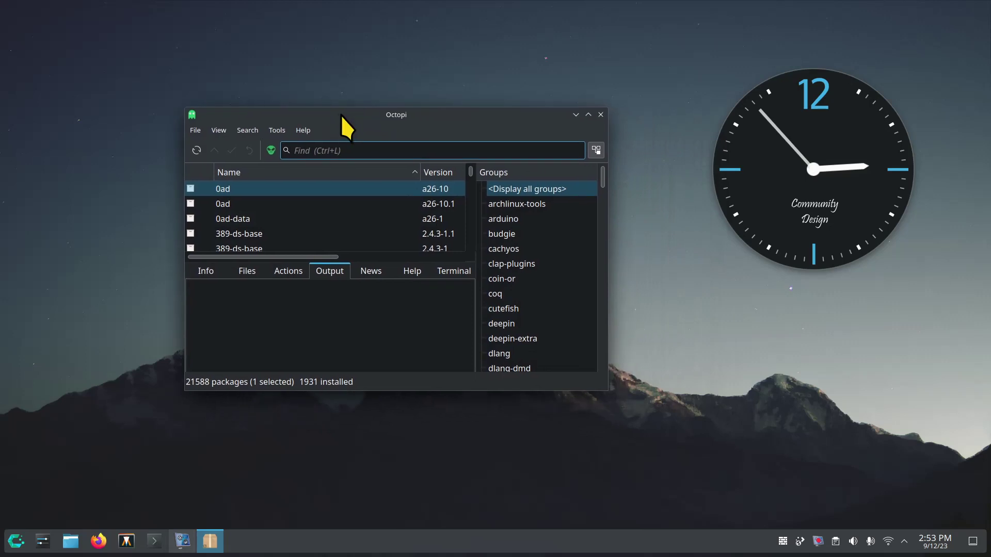
{"action": "left_click", "coordinate": [277, 130]}
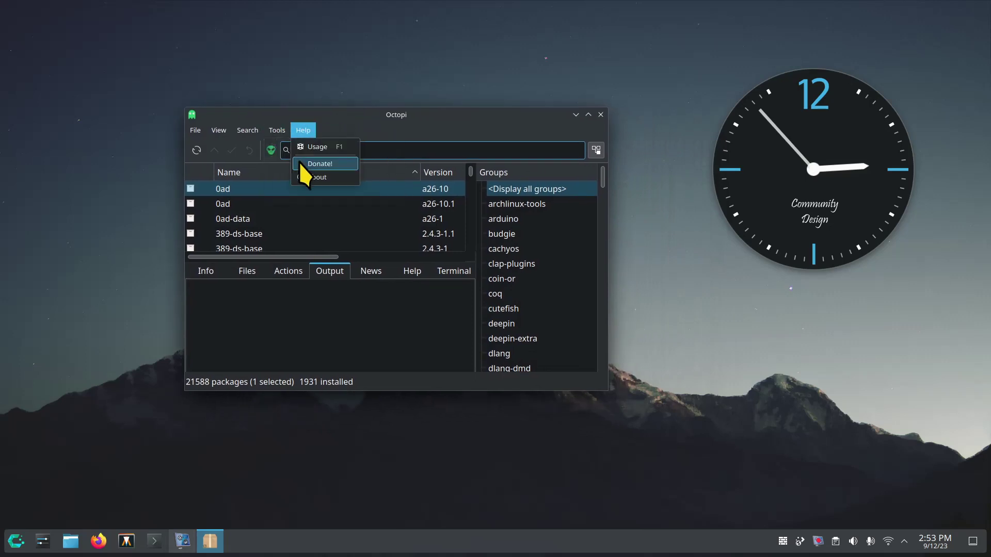
Open the Repository Editor, select the cachyos-v3 repository, then close the editor
{"action": "left_click", "coordinate": [285, 163]}
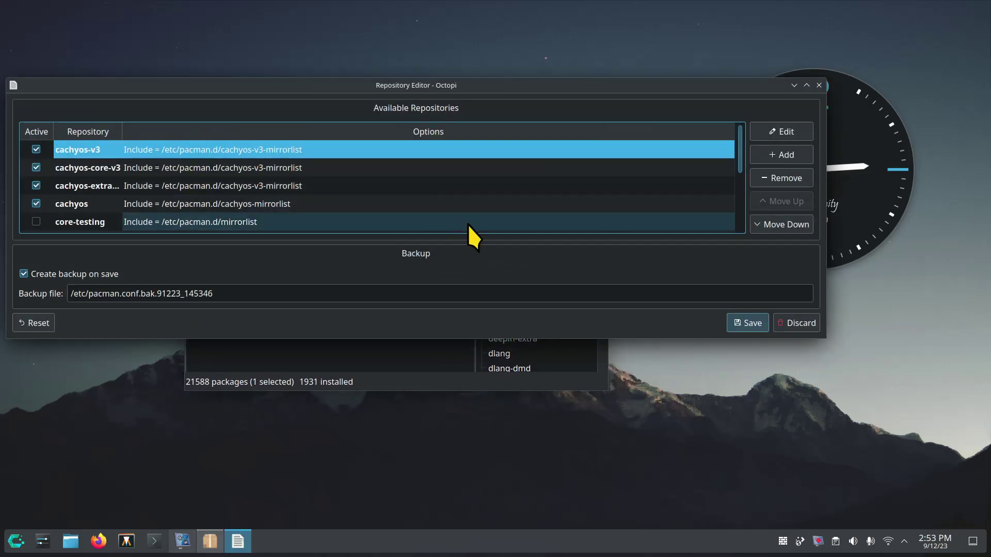
{"action": "mouse_move", "coordinate": [741, 141]}
{"action": "left_mouse_down"}
{"action": "mouse_move", "coordinate": [745, 210]}
{"action": "mouse_move", "coordinate": [743, 151]}
{"action": "left_mouse_up"}
{"action": "left_click", "coordinate": [729, 149]}
{"action": "left_click", "coordinate": [818, 86]}
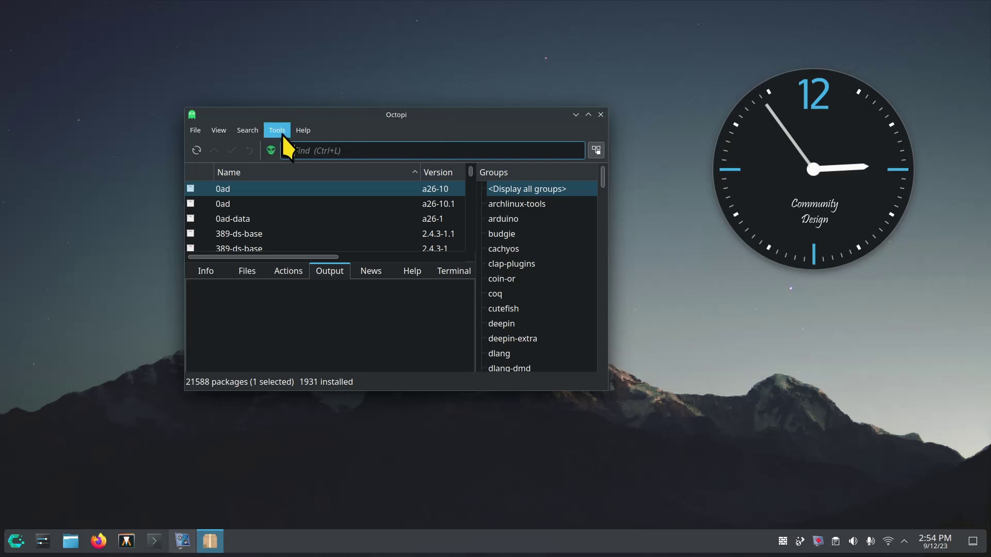
Mark 0ad for installation, then quit Octopi, discarding the pending install
{"action": "right_click", "coordinate": [248, 191]}
{"action": "left_click", "coordinate": [287, 230]}
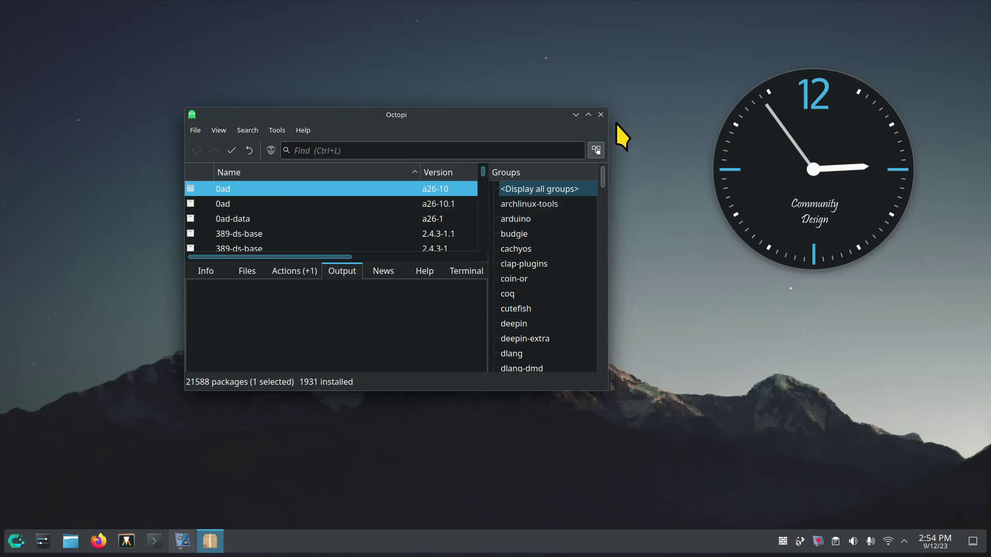
{"action": "left_click", "coordinate": [601, 114]}
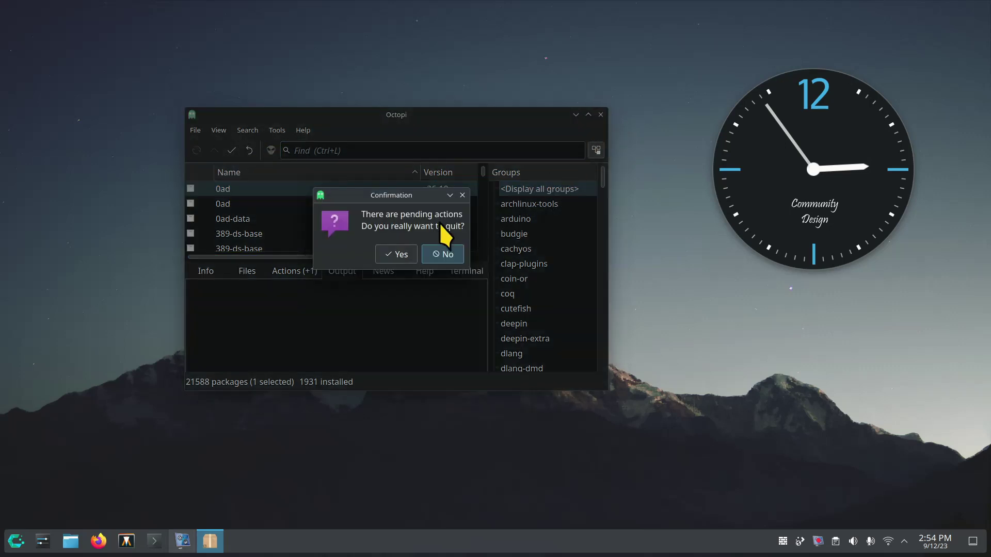
{"action": "left_click", "coordinate": [388, 253]}
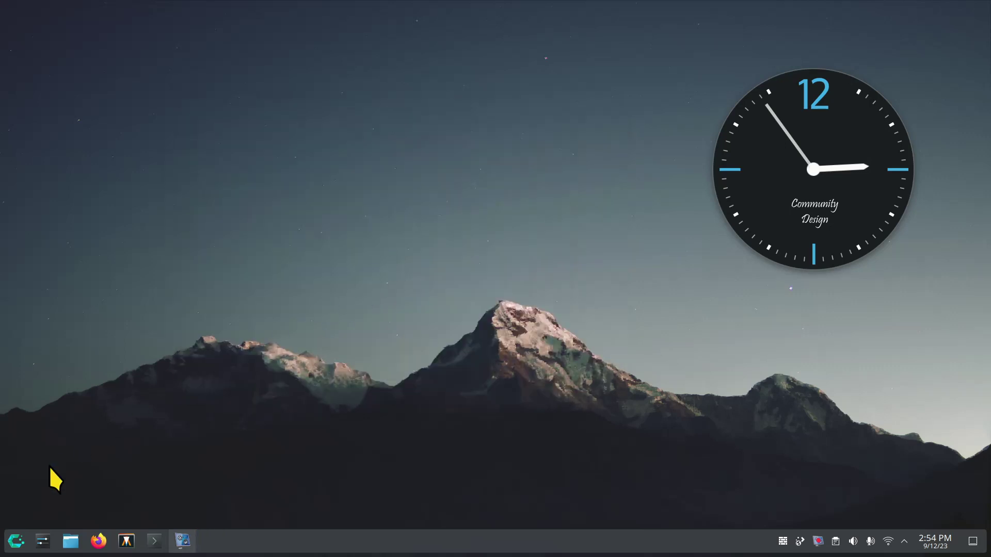
Browse the launcher from the System apps list to the Utilities apps, ending on Spectacle and Vim
{"action": "left_click", "coordinate": [16, 541]}
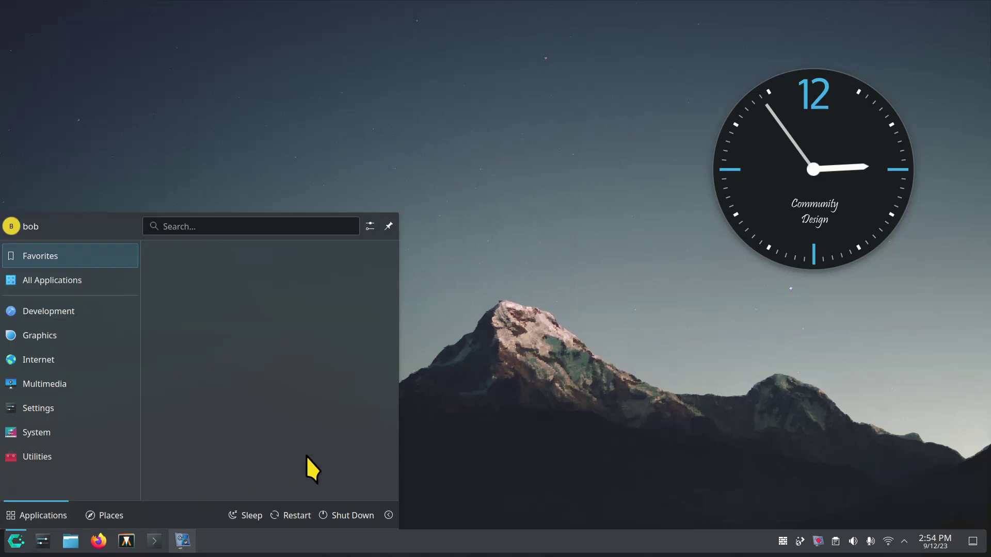
{"action": "mouse_move", "coordinate": [51, 434]}
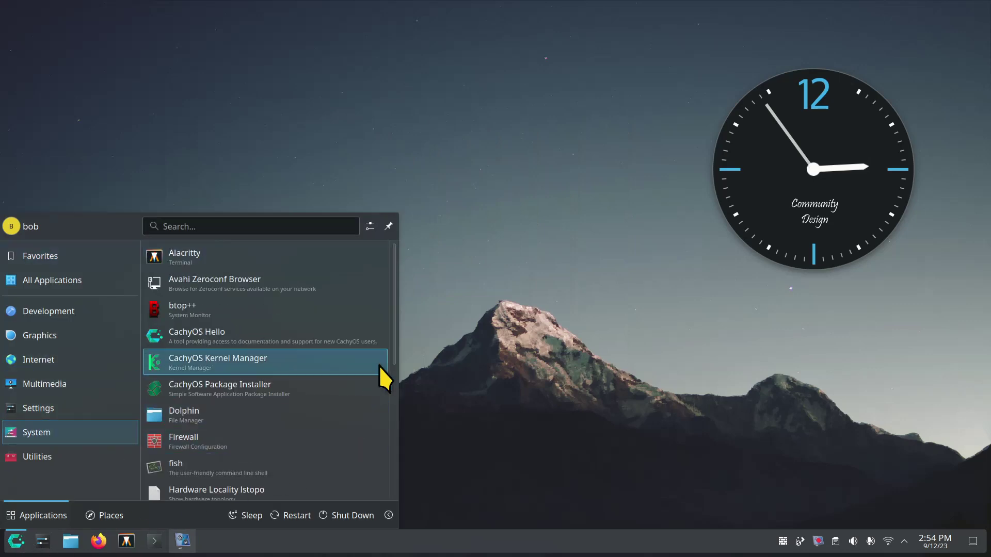
{"action": "left_click_drag", "start_coordinate": [395, 361], "coordinate": [402, 494]}
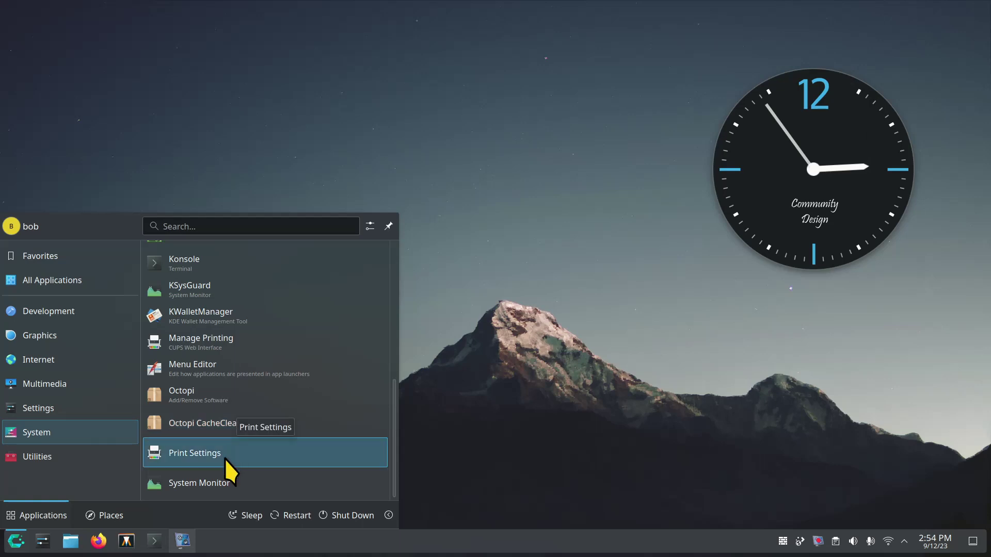
{"action": "mouse_move", "coordinate": [62, 454]}
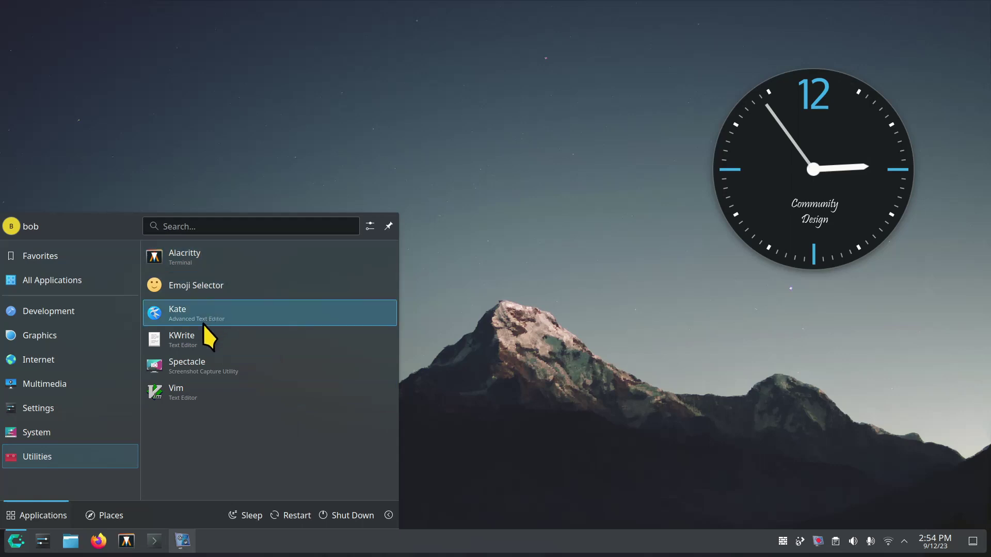
Launch Spectacle to view its full-screen capture, move its window aside, then close it
{"action": "left_click", "coordinate": [211, 370]}
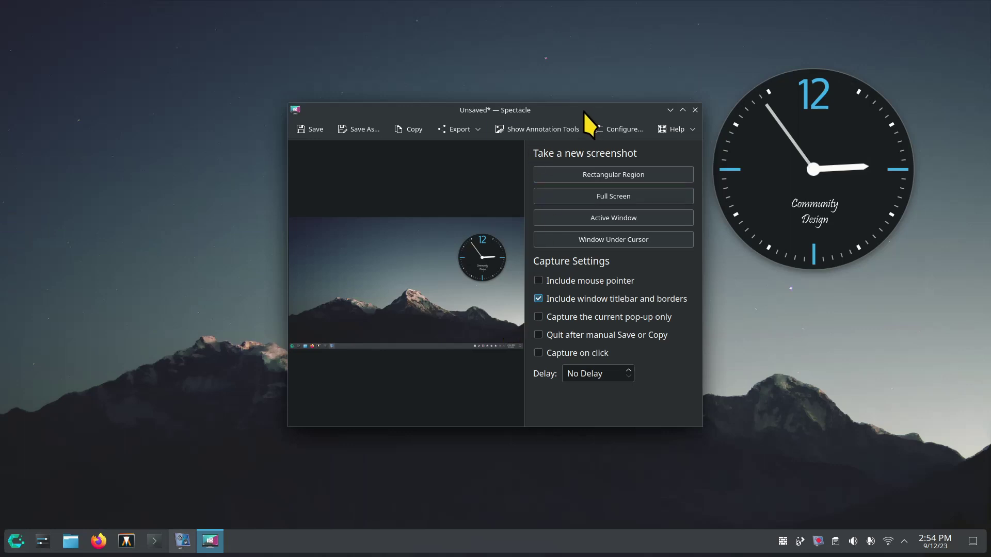
{"action": "left_click_drag", "start_coordinate": [584, 111], "coordinate": [464, 88]}
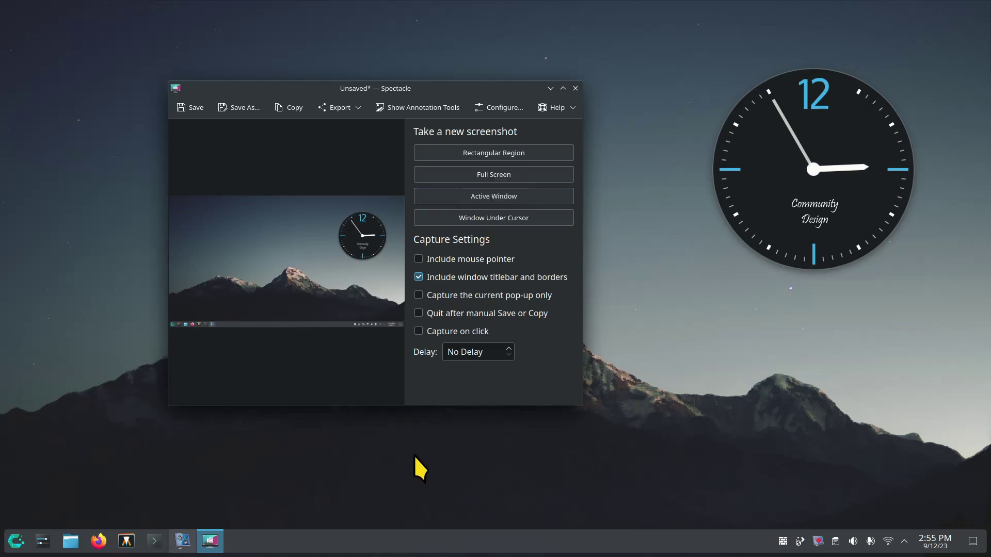
{"action": "left_click", "coordinate": [574, 88]}
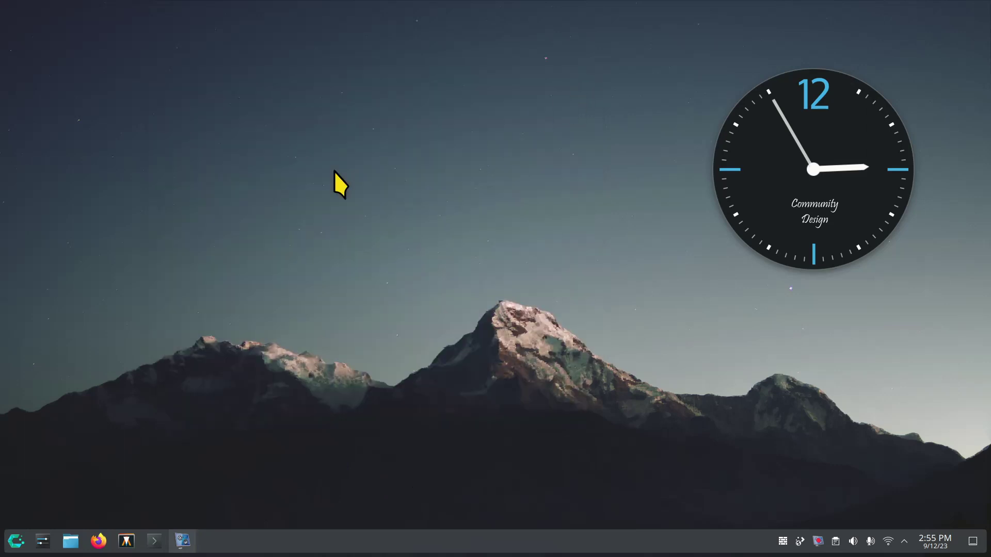
{"action": "left_click", "coordinate": [16, 542]}
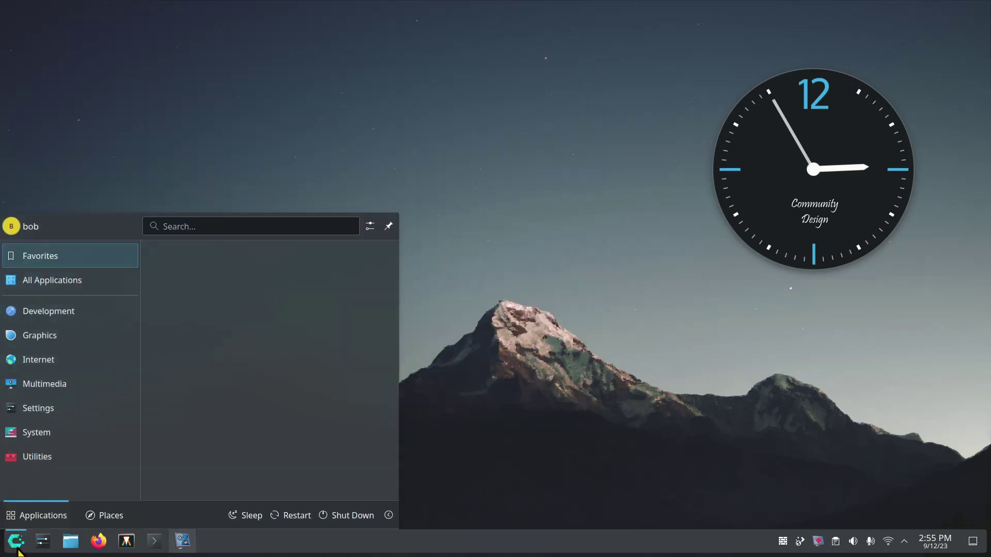
{"action": "left_click", "coordinate": [104, 516]}
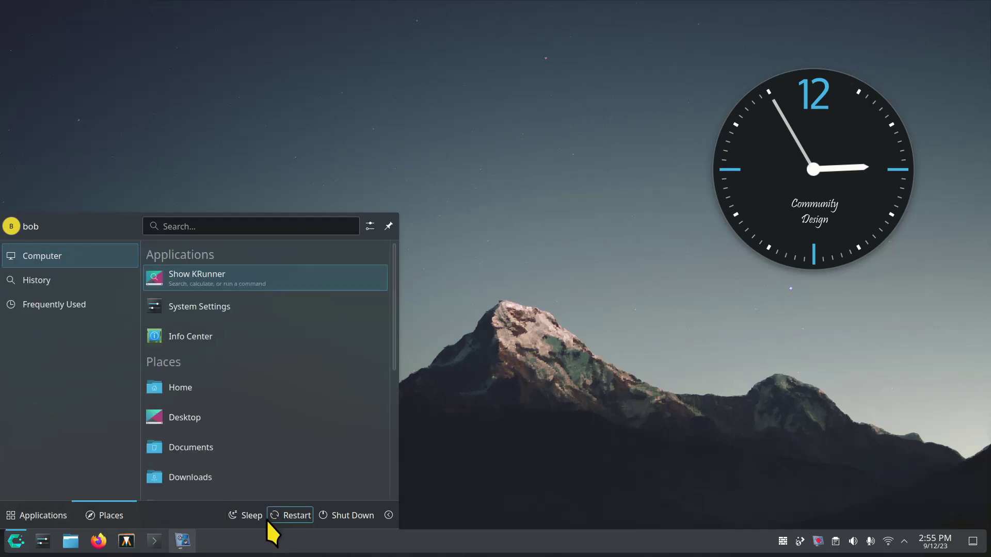
{"action": "left_click", "coordinate": [389, 516]}
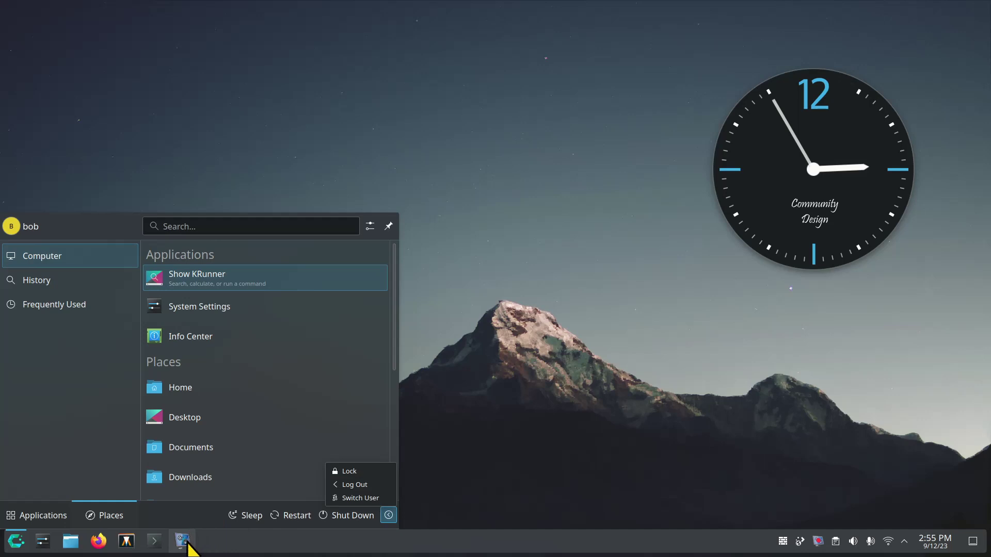
{"action": "left_click", "coordinate": [502, 426]}
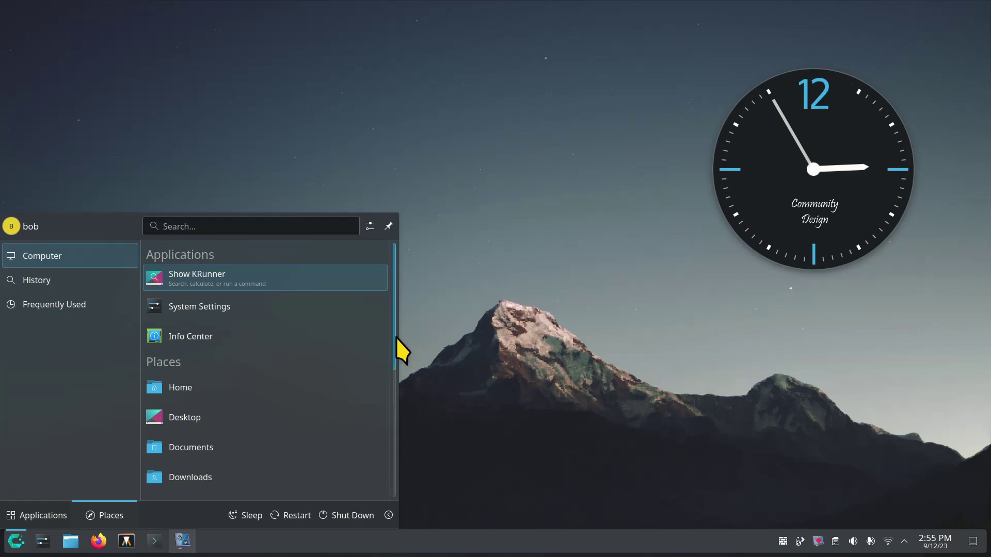
{"action": "scroll", "coordinate": [394, 436], "scroll_direction": "down", "scroll_amount": 3}
{"action": "left_click_drag", "start_coordinate": [393, 438], "coordinate": [384, 273]}
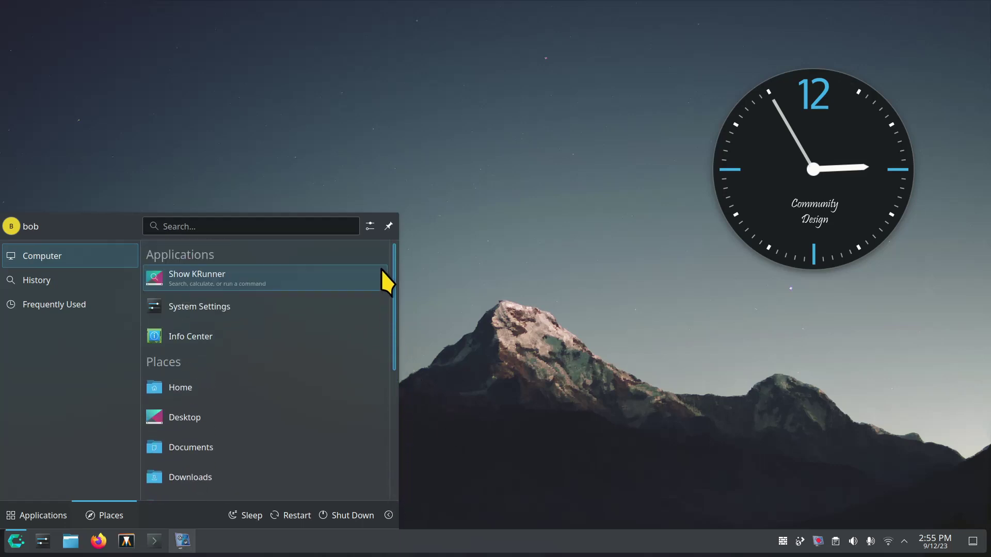
{"action": "left_click", "coordinate": [486, 333]}
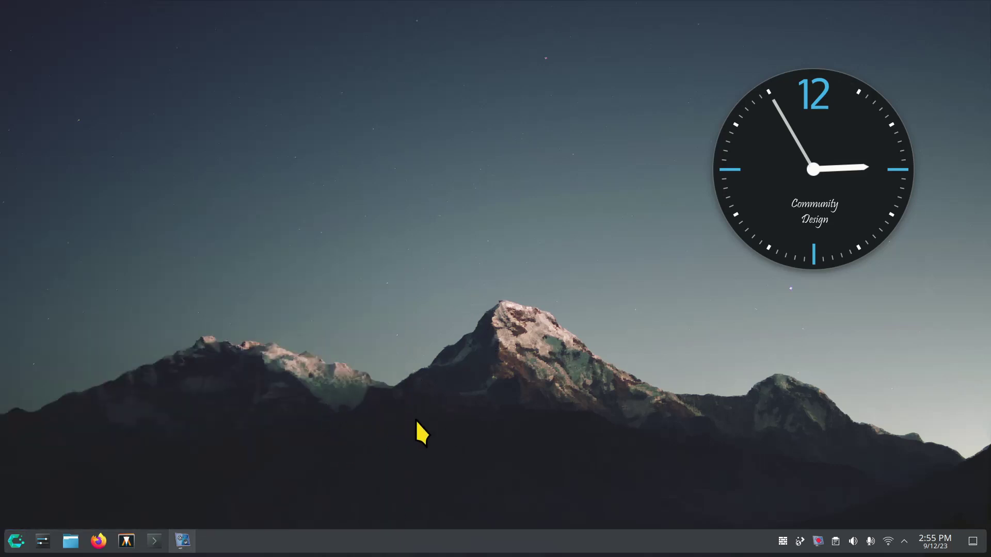